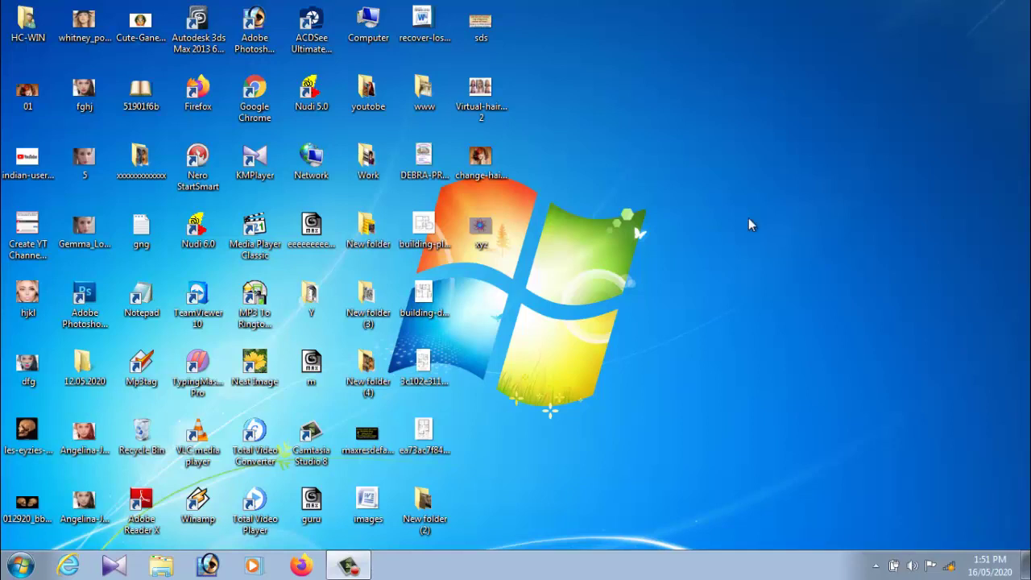
# Step: Launch Adobe Photoshop 7.0 from the Windows 7 Start menu's All Programs list
pyautogui.click(22, 566)
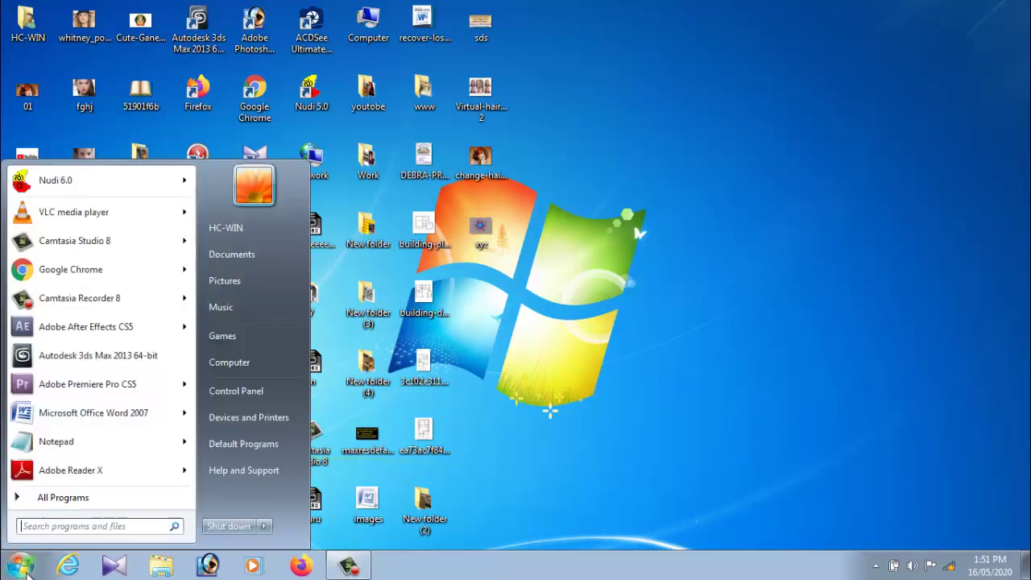
pyautogui.click(60, 499)
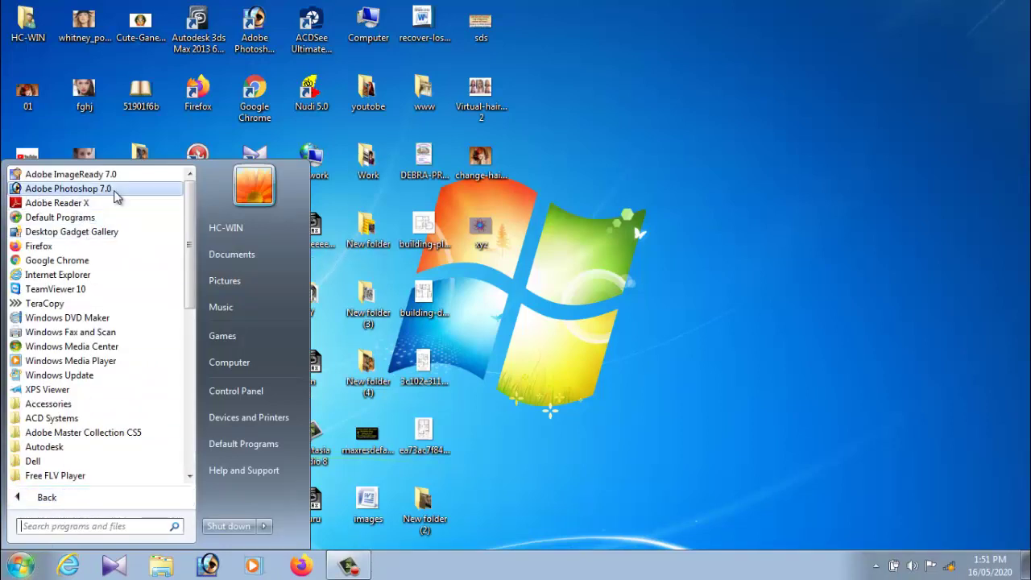
pyautogui.click(657, 163)
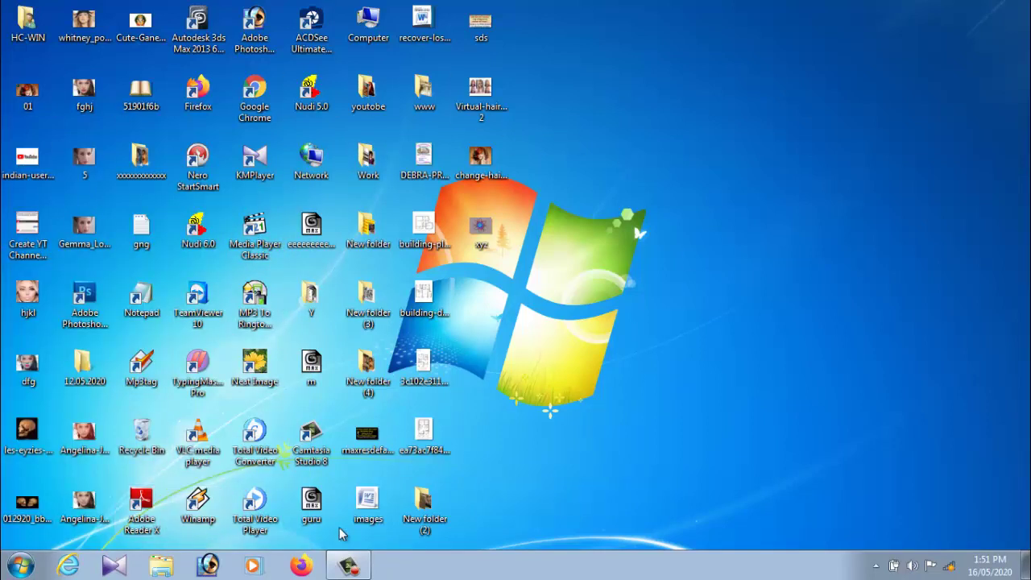
pyautogui.click(16, 573)
pyautogui.moveTo(55, 180)
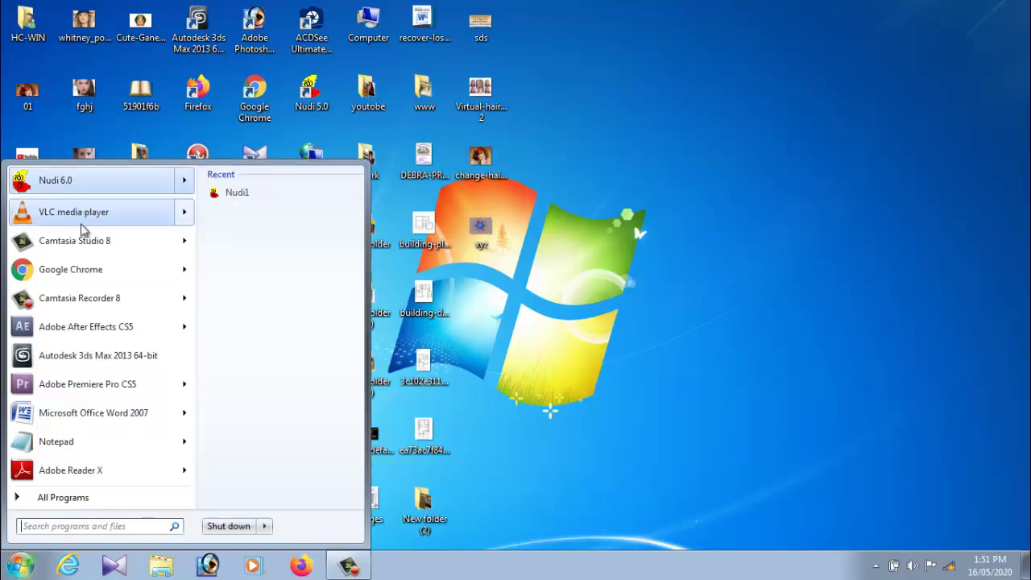
pyautogui.moveTo(96, 298)
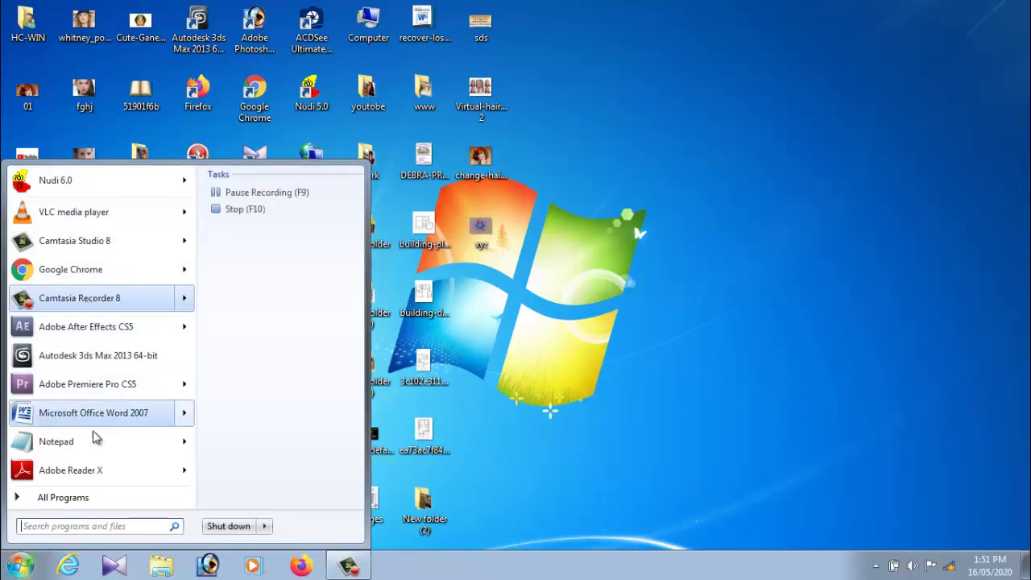
pyautogui.click(59, 500)
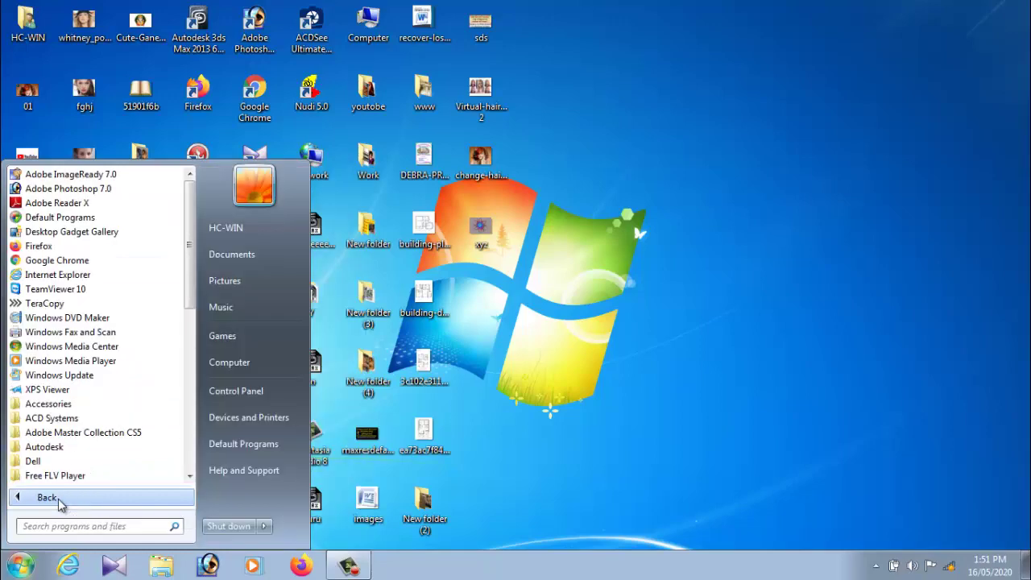
pyautogui.click(68, 188)
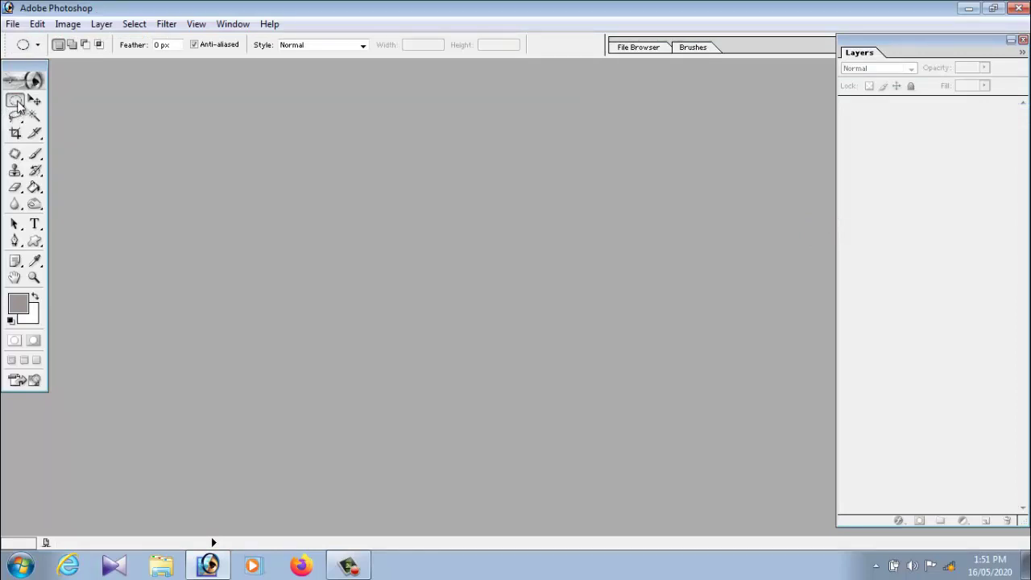
pyautogui.rightClick(16, 101)
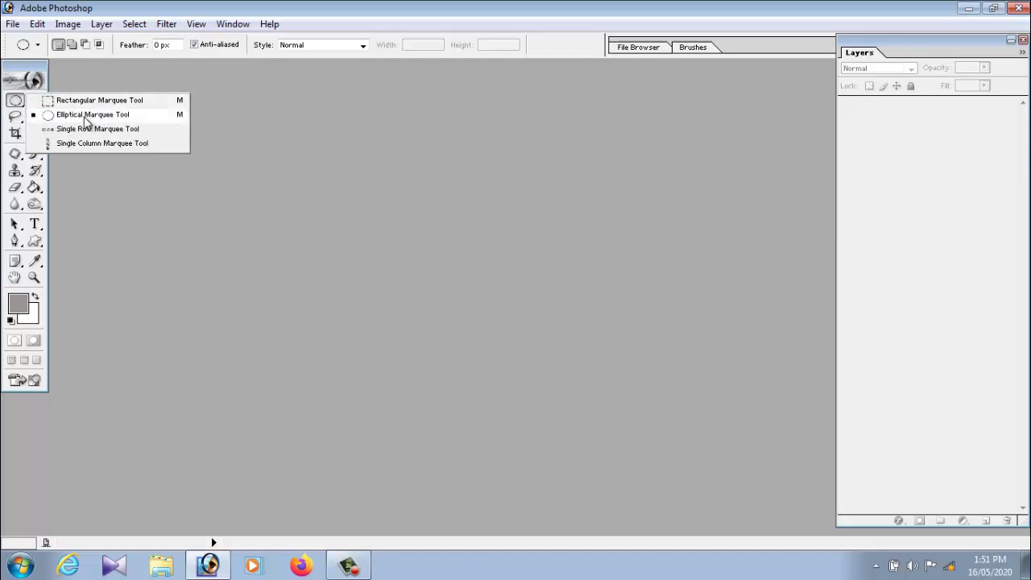
pyautogui.click(104, 90)
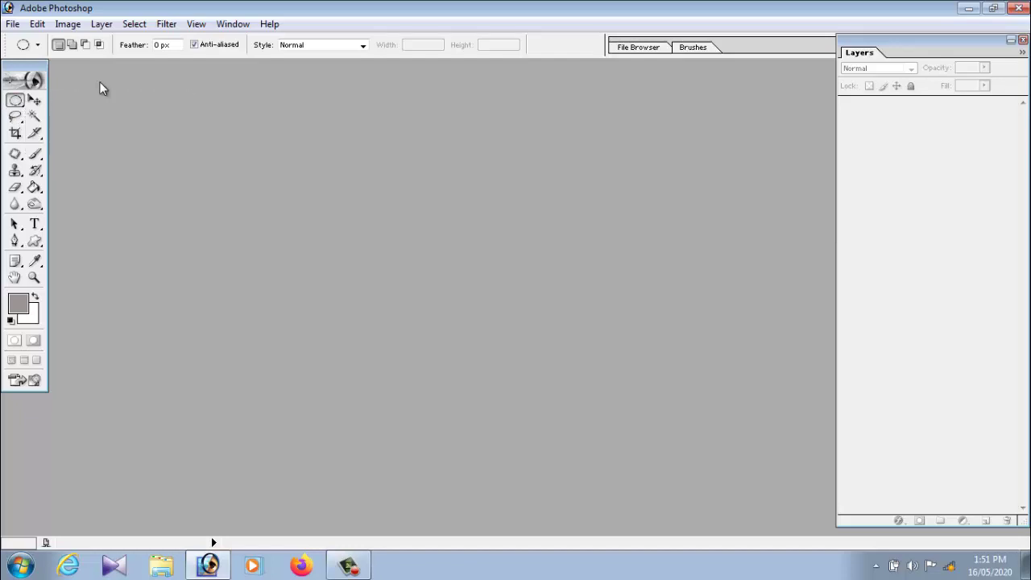
pyautogui.click(36, 101)
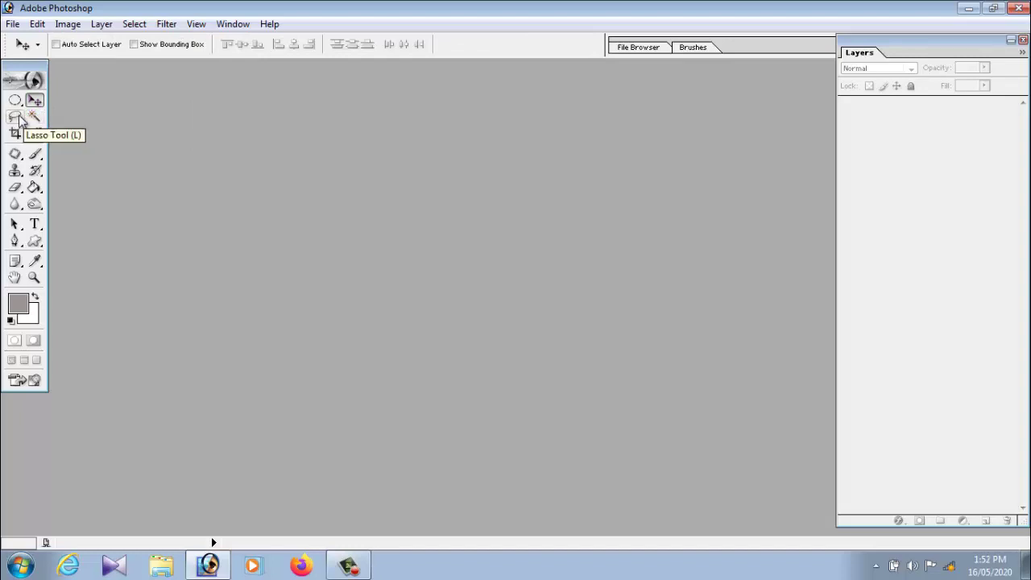
pyautogui.click(16, 119)
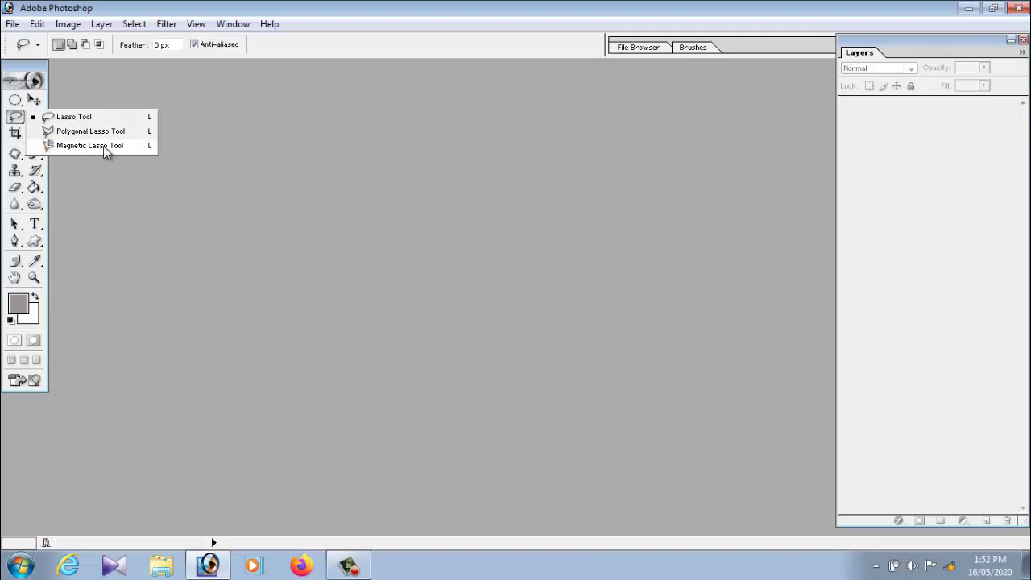
pyautogui.click(91, 101)
pyautogui.click(35, 99)
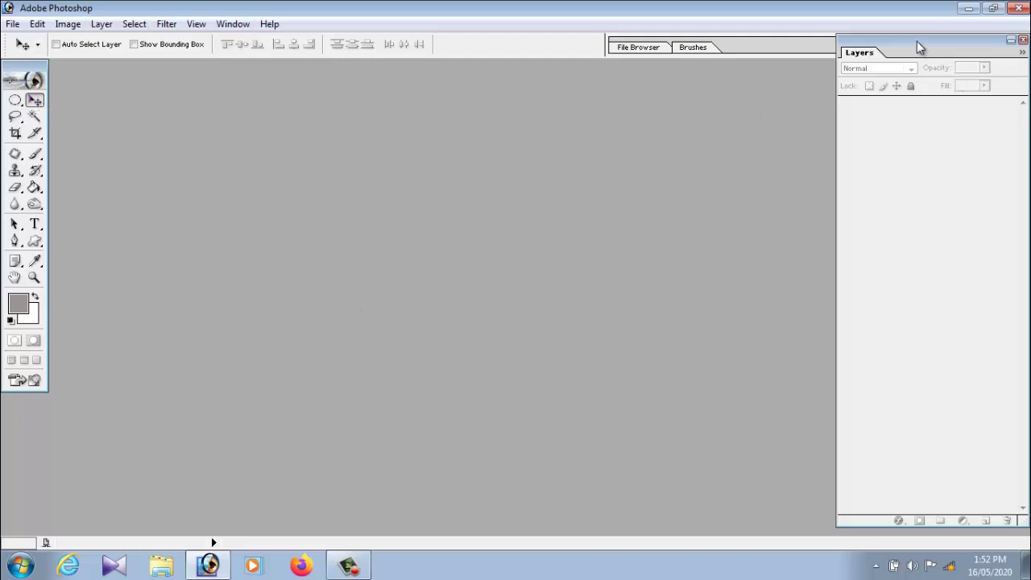
pyautogui.moveTo(920, 40)
pyautogui.mouseDown()
pyautogui.moveTo(912, 107)
pyautogui.moveTo(910, 74)
pyautogui.mouseUp()
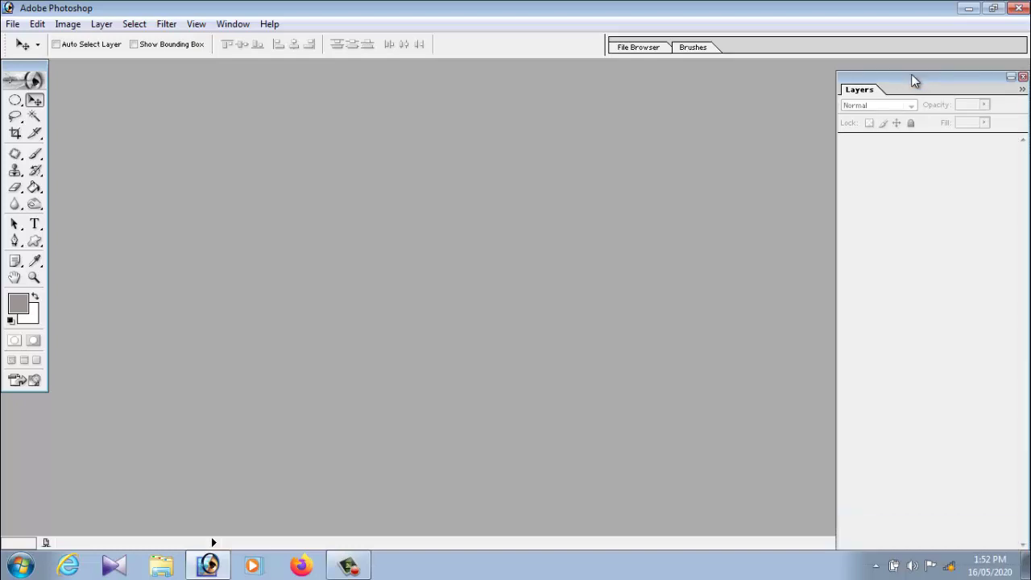
pyautogui.click(1023, 78)
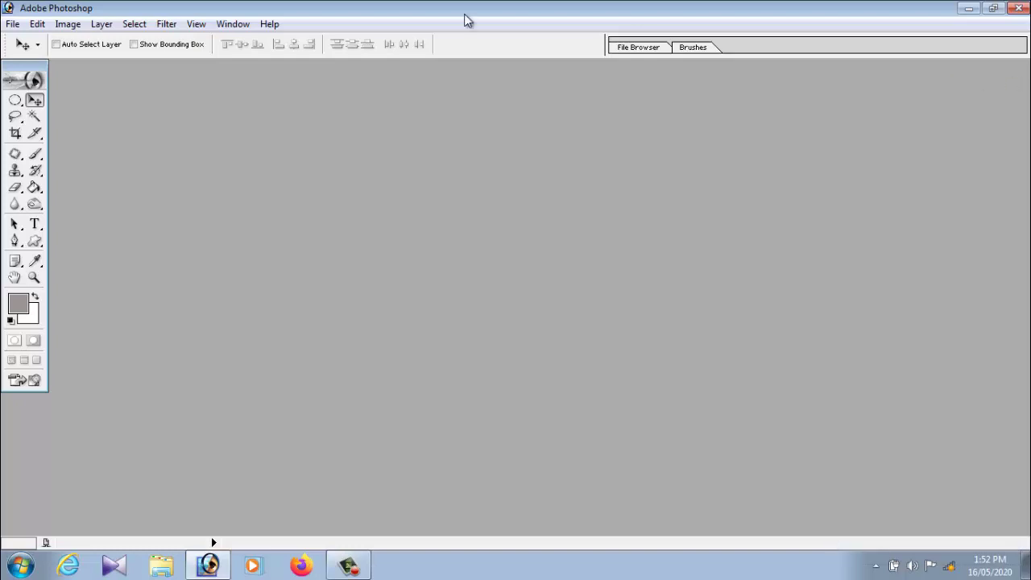
pyautogui.click(232, 24)
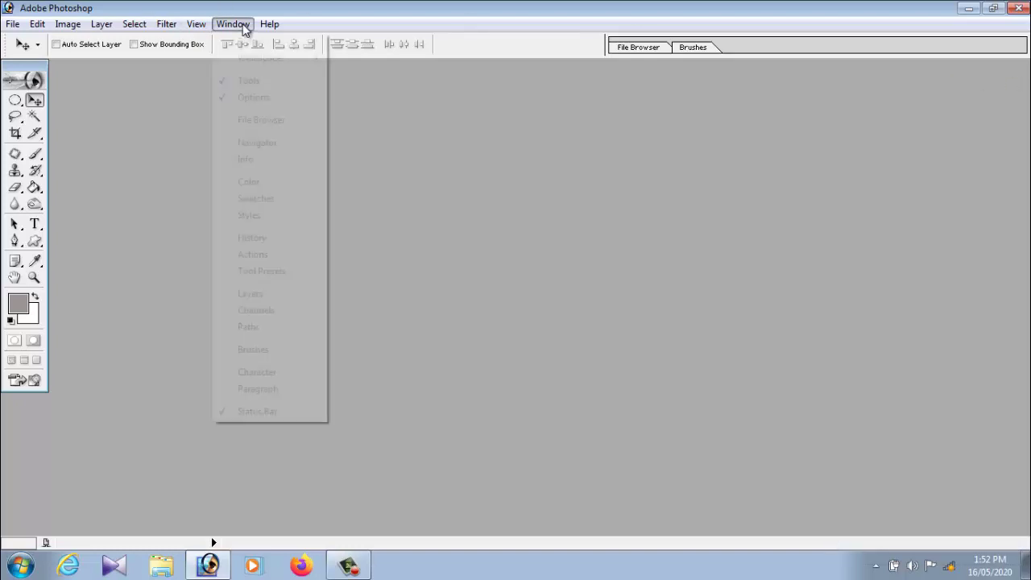
pyautogui.click(266, 294)
pyautogui.moveTo(949, 84); pyautogui.dragTo(955, 71)
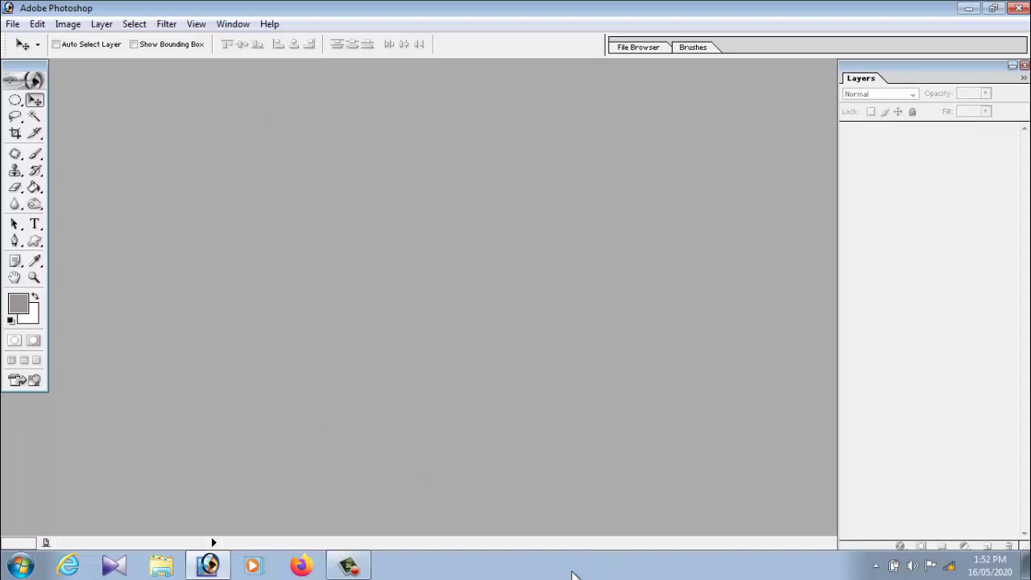
# Step: Create a new white 5 x 7 inch, 300 pixels/inch RGB document named zxc
pyautogui.click(12, 24)
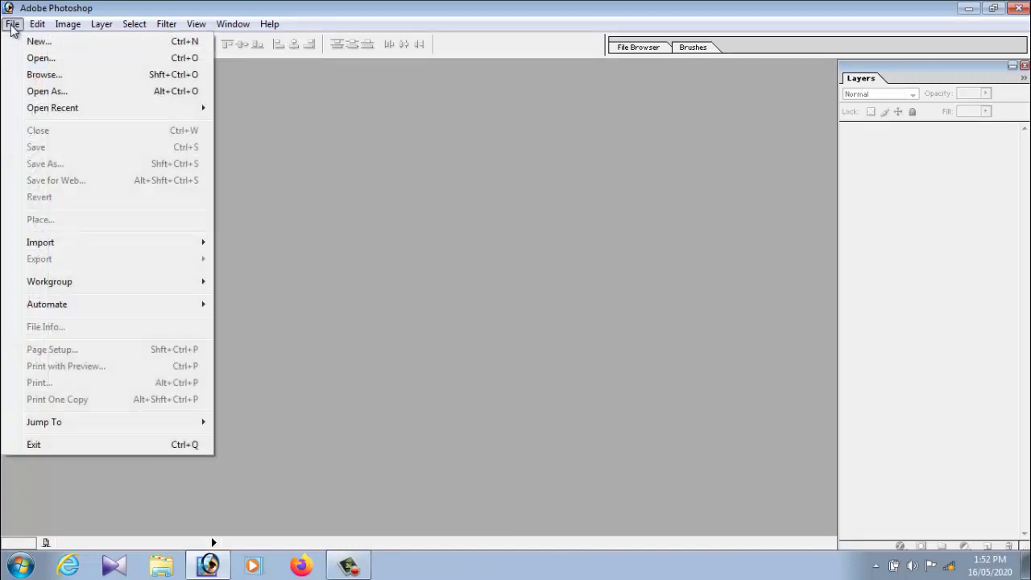
pyautogui.click(34, 58)
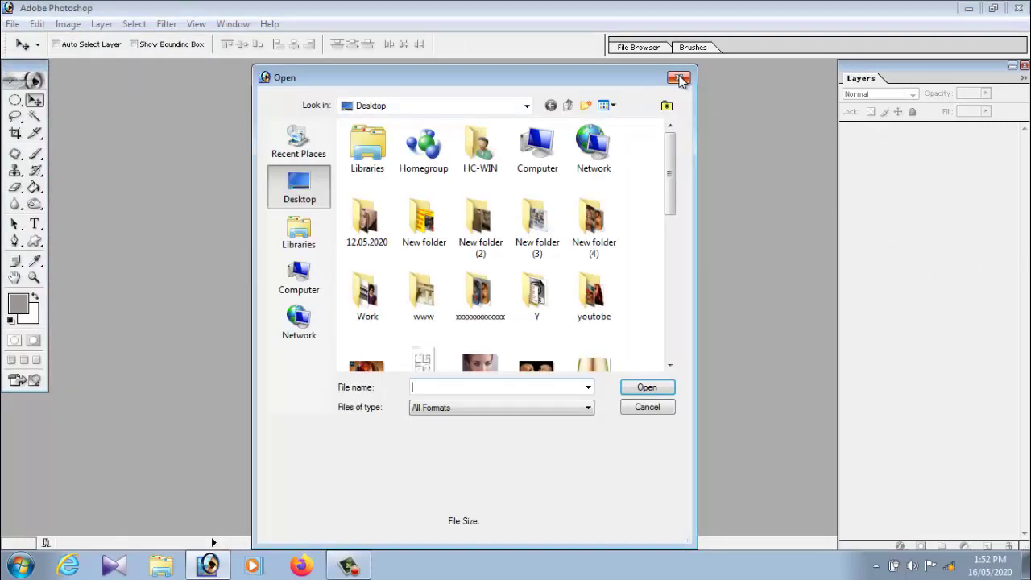
pyautogui.click(681, 78)
pyautogui.click(13, 24)
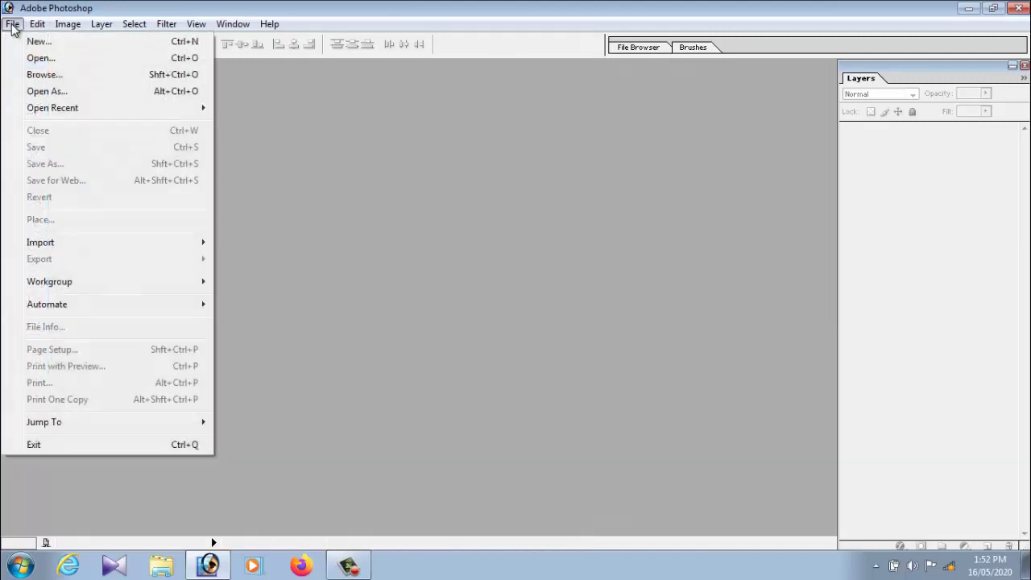
pyautogui.click(19, 41)
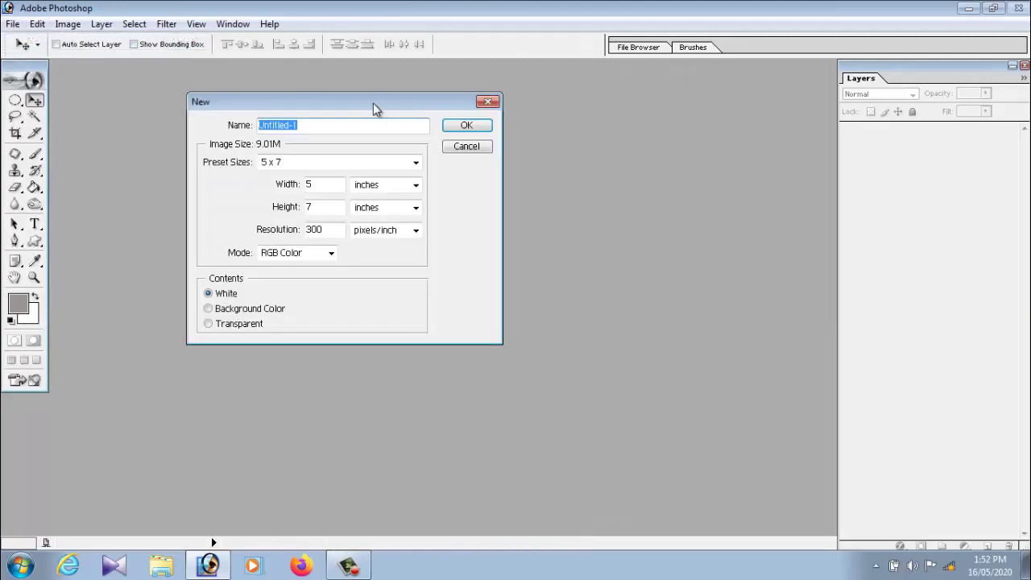
pyautogui.moveTo(377, 105); pyautogui.dragTo(489, 115)
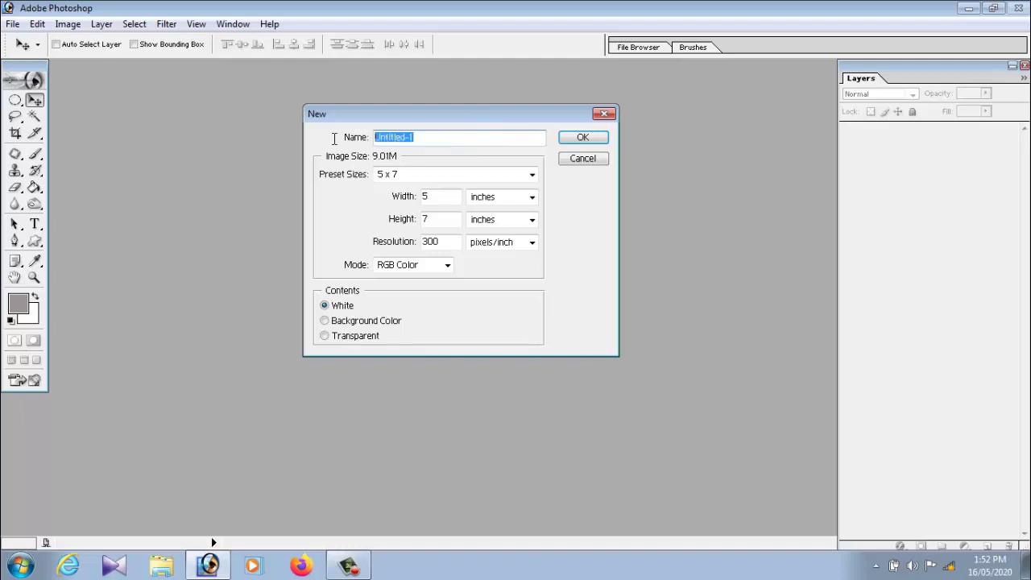
pyautogui.write('zxc')
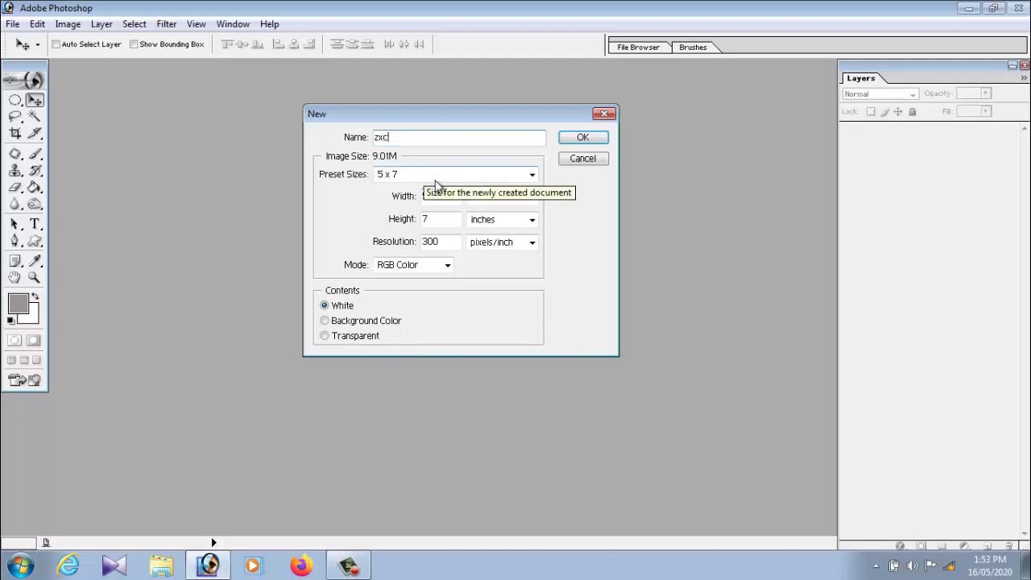
pyautogui.click(436, 179)
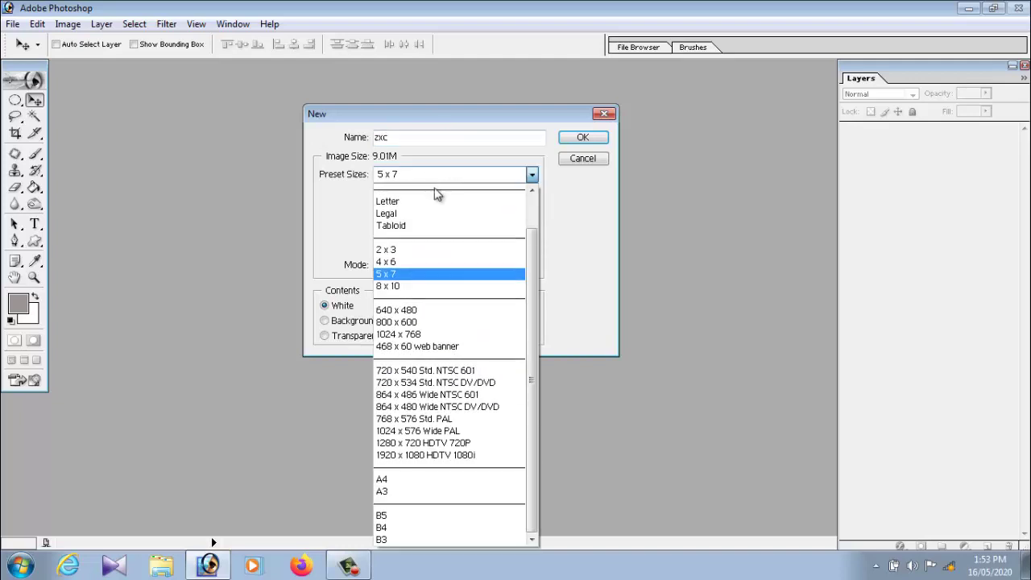
pyautogui.click(424, 276)
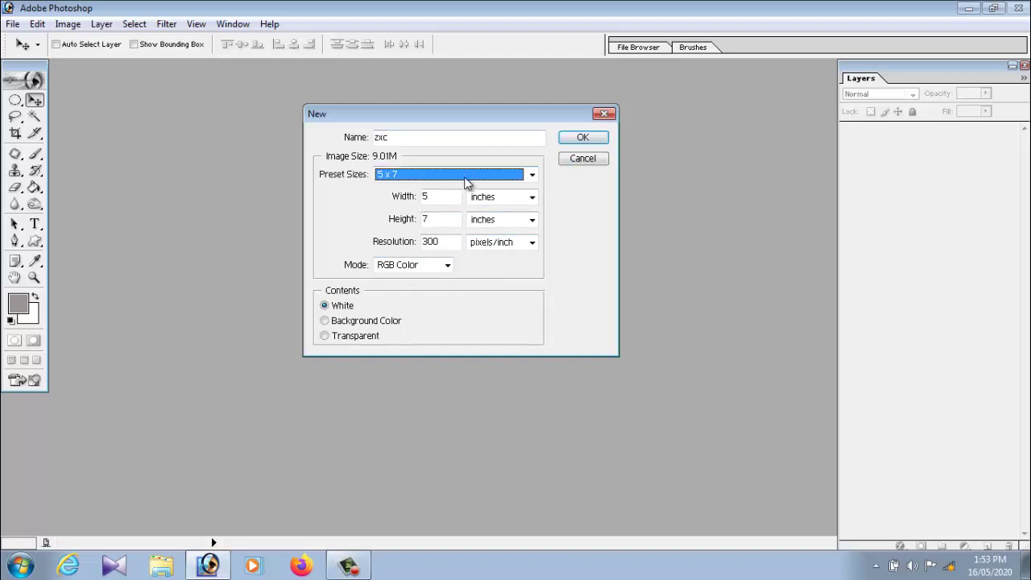
pyautogui.click(581, 139)
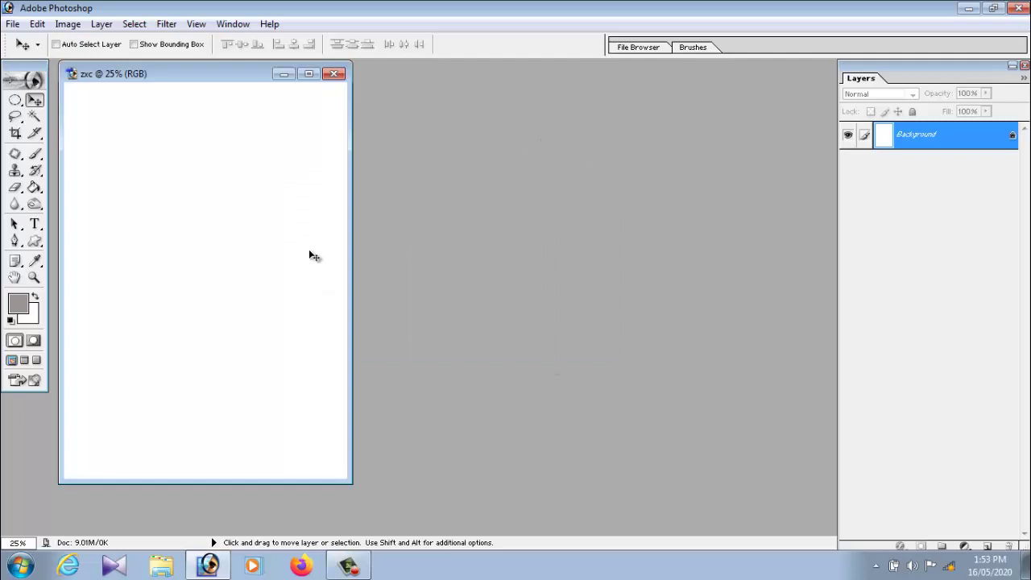
# Step: Maximize the zxc window and select the Move tool after trying the lasso variants
pyautogui.click(310, 74)
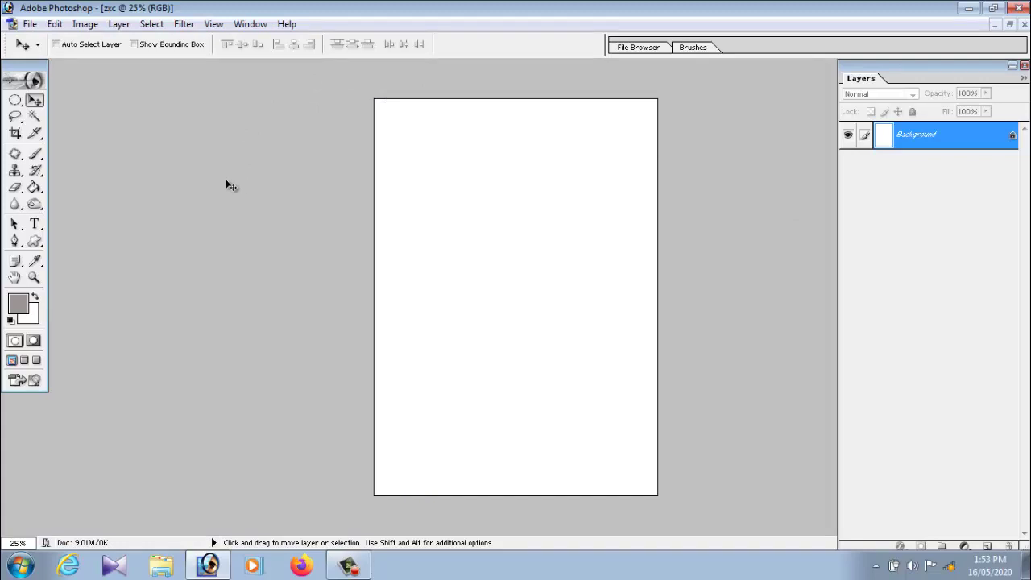
pyautogui.click(14, 116)
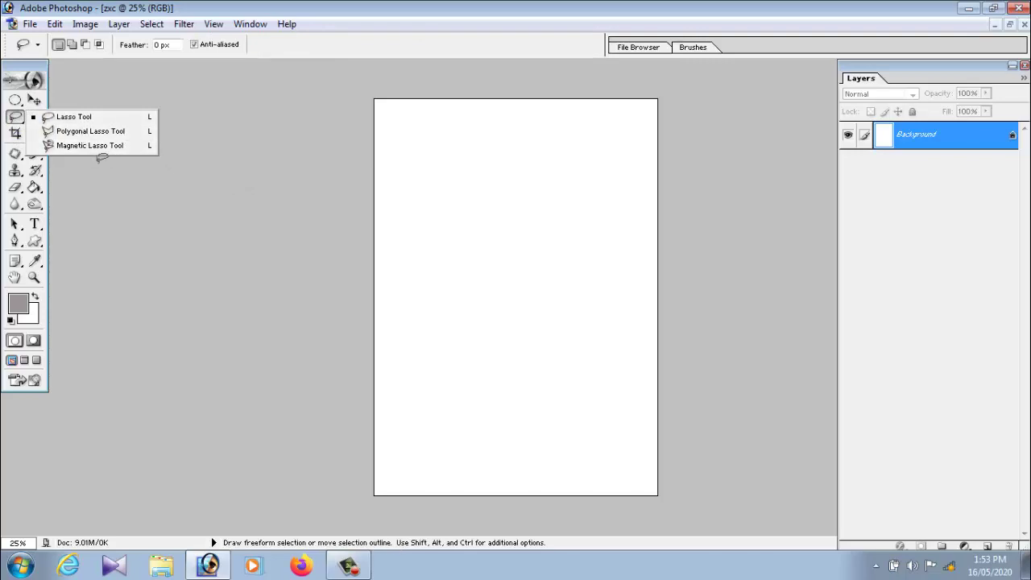
pyautogui.click(100, 158)
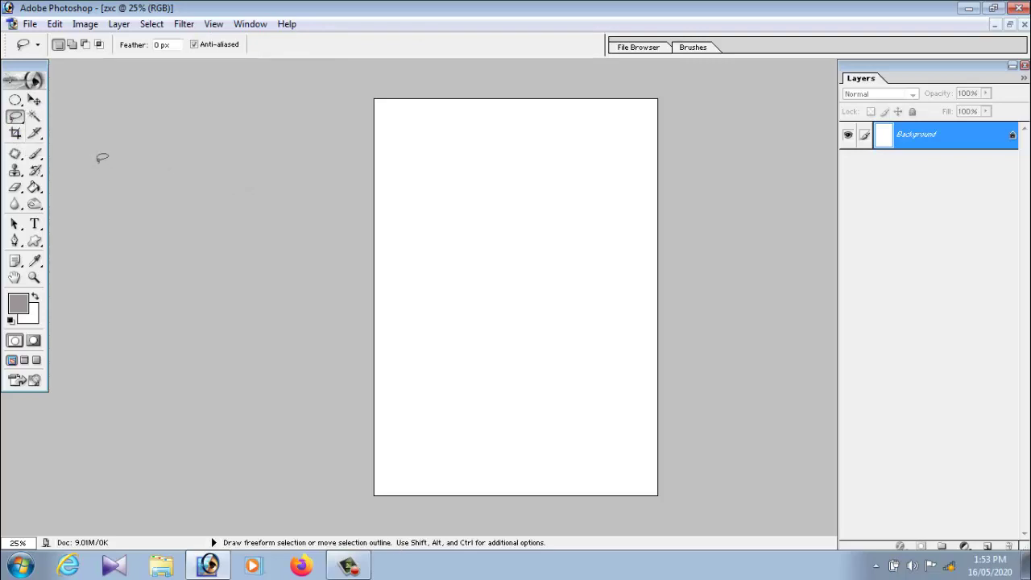
pyautogui.click(34, 101)
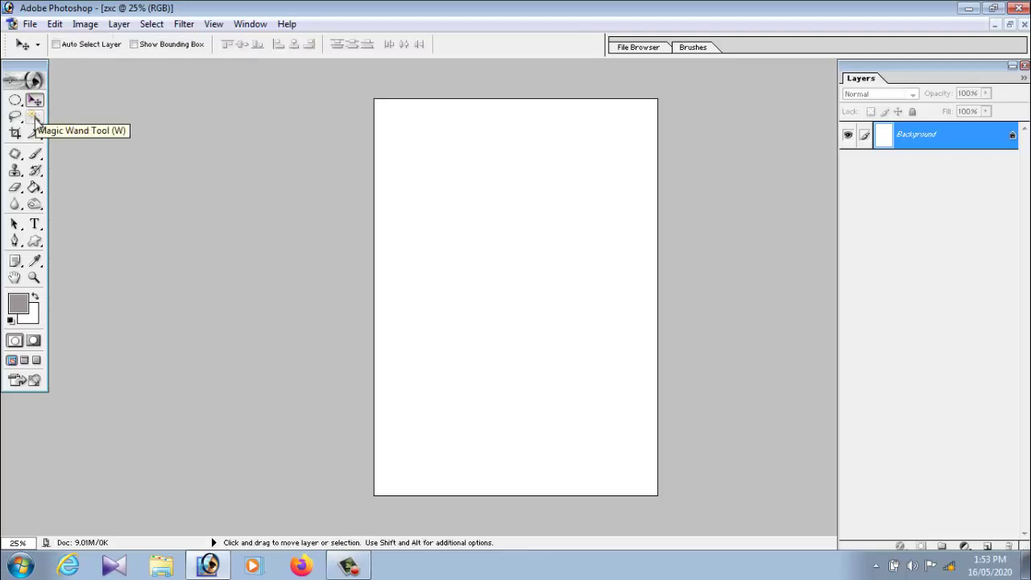
pyautogui.click(35, 121)
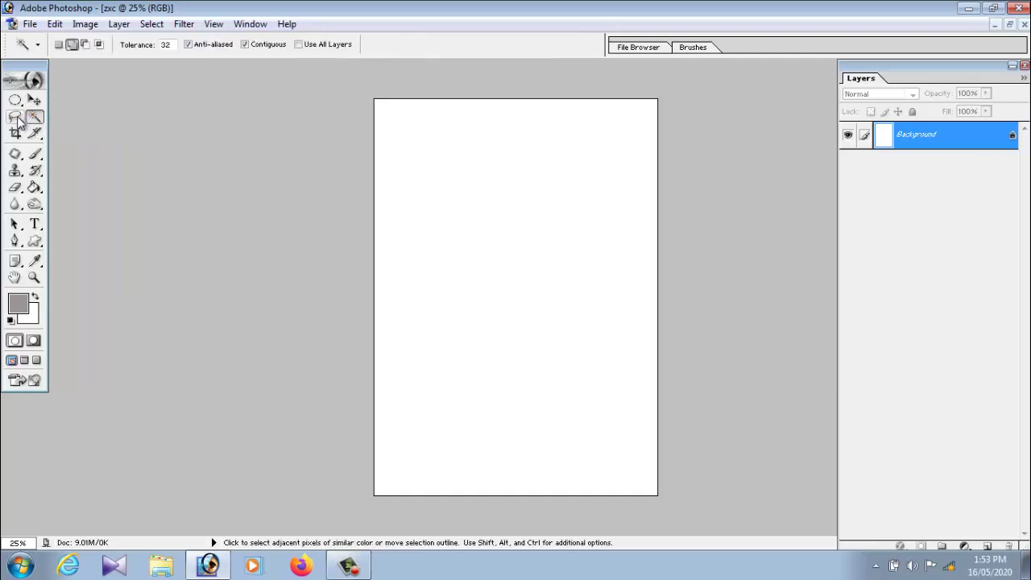
pyautogui.click(15, 116)
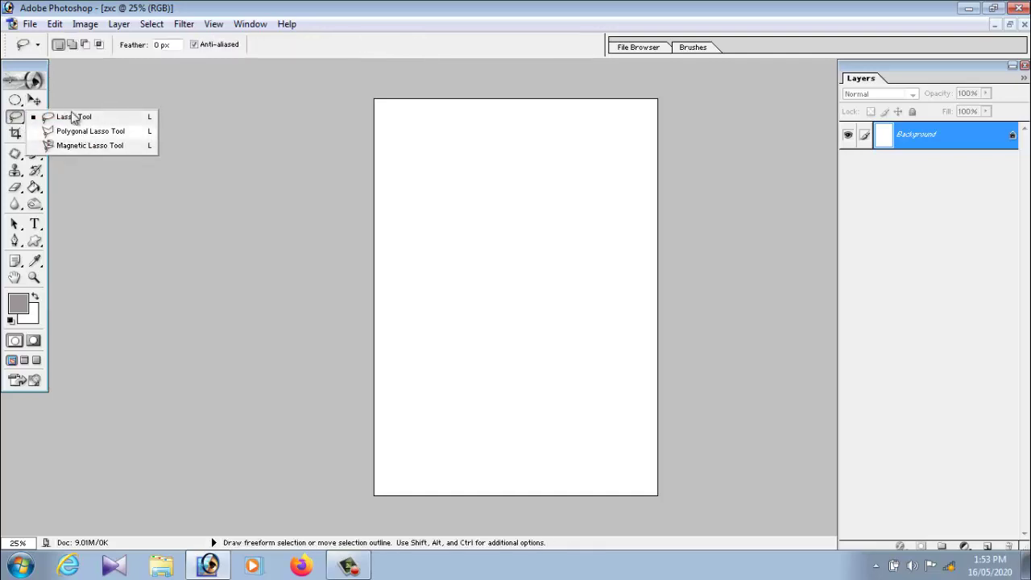
pyautogui.click(37, 101)
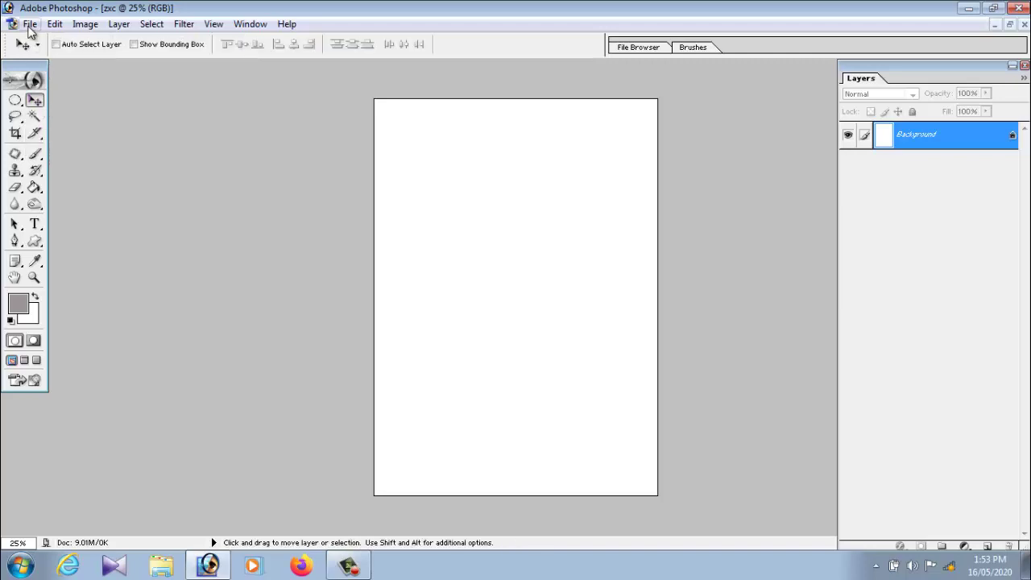
pyautogui.click(30, 24)
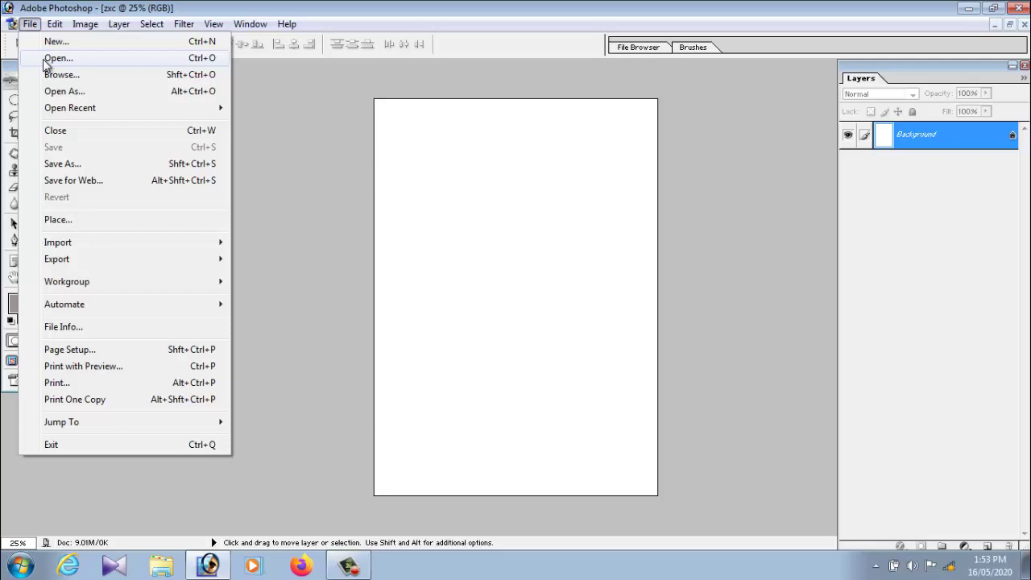
# Step: Open Cute-Ganesha-Gajanan-Ganpati-new-wallpapers.jpg from the Desktop
pyautogui.click(46, 59)
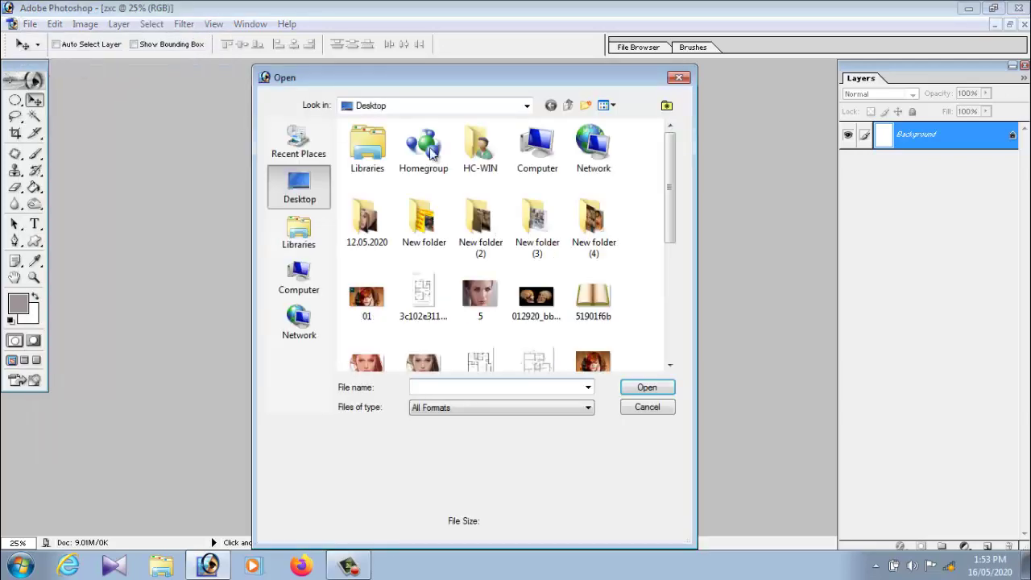
pyautogui.moveTo(673, 203); pyautogui.dragTo(692, 291)
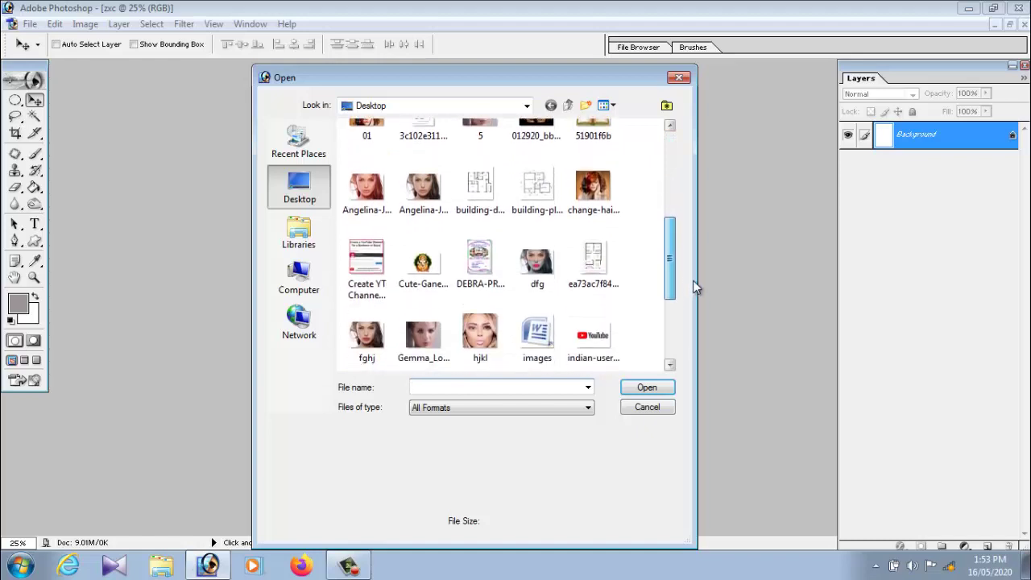
pyautogui.click(425, 238)
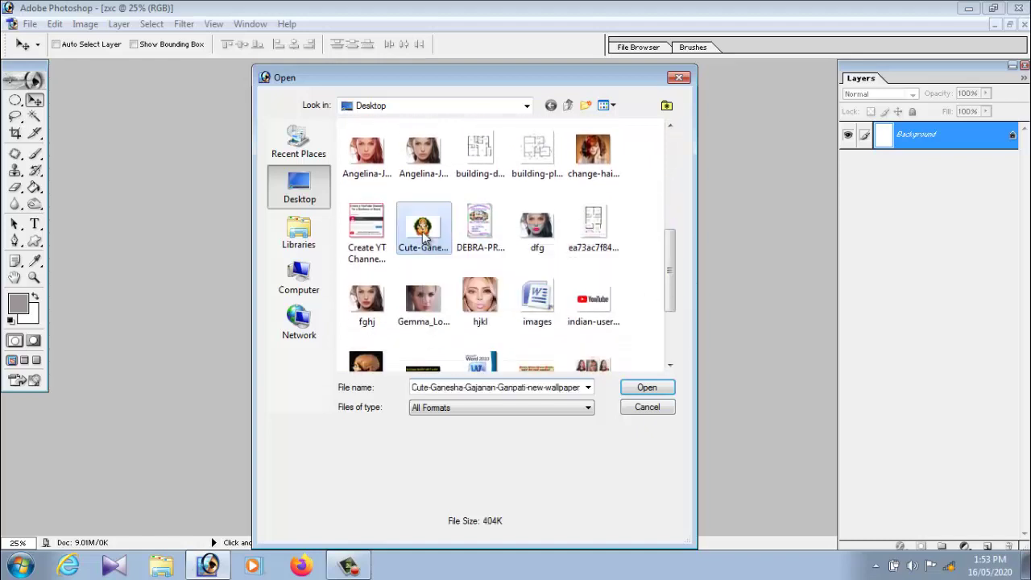
pyautogui.click(649, 387)
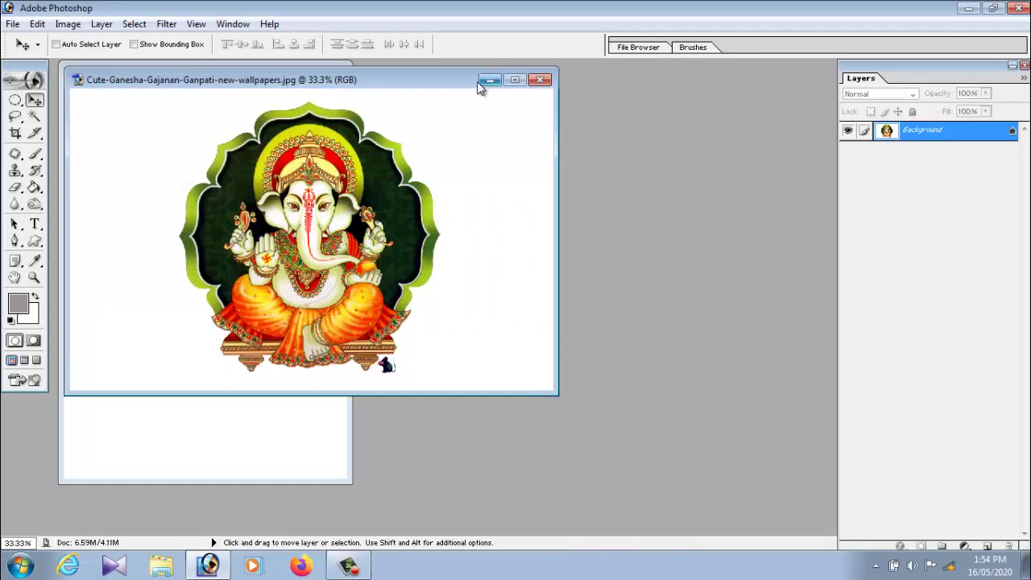
# Step: Drag the Ganesha window aside, dismiss the locked-layer warning, and maximize zxc
pyautogui.moveTo(418, 84); pyautogui.dragTo(570, 105)
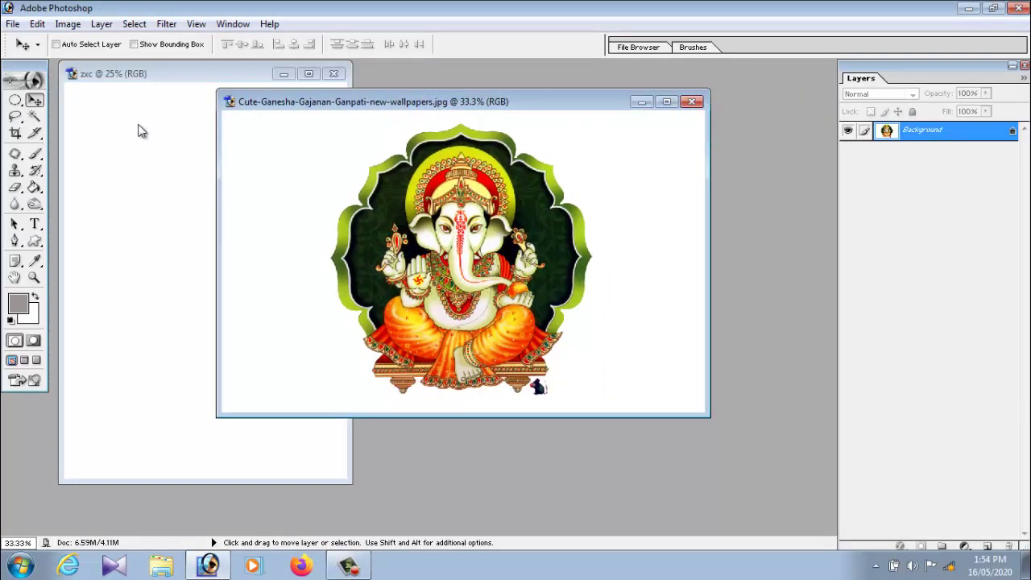
pyautogui.click(104, 78)
pyautogui.click(517, 101)
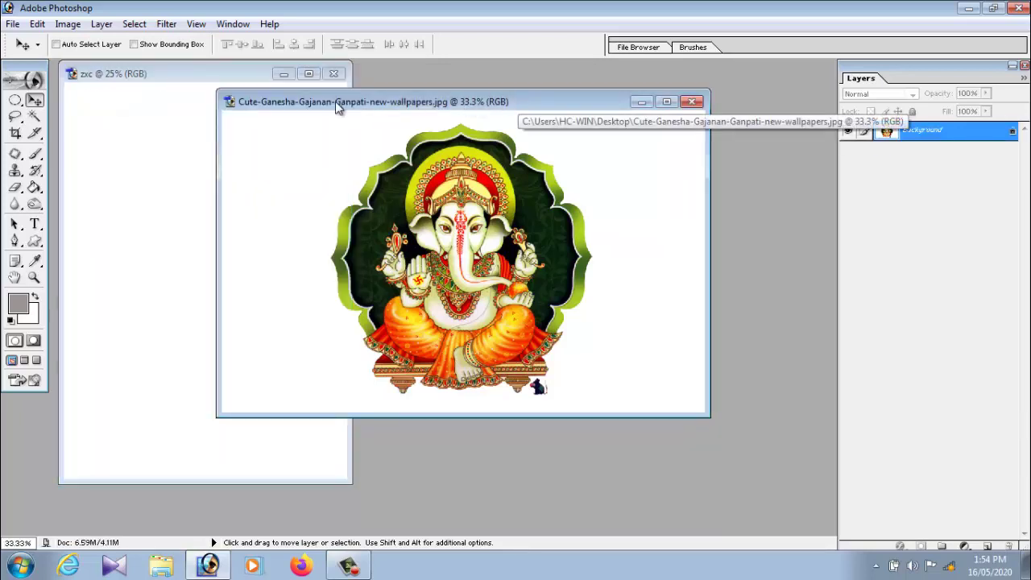
pyautogui.moveTo(364, 105); pyautogui.dragTo(587, 122)
pyautogui.click(625, 221)
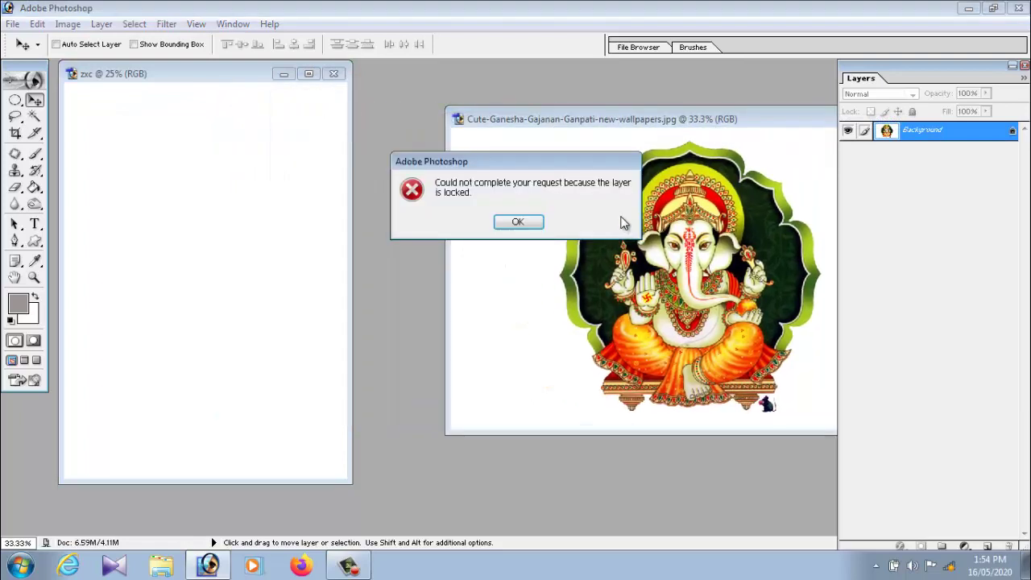
pyautogui.click(519, 222)
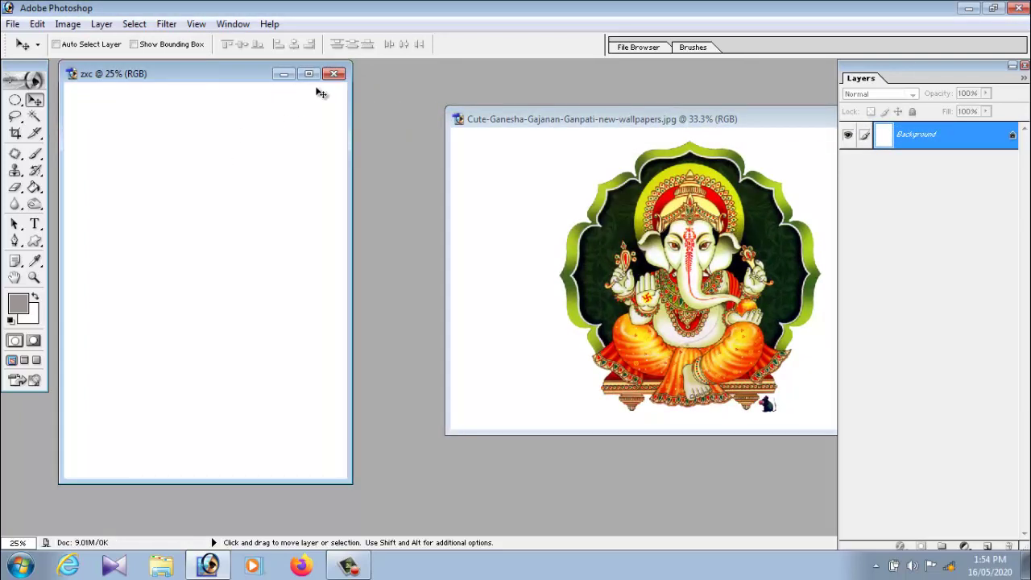
pyautogui.click(308, 73)
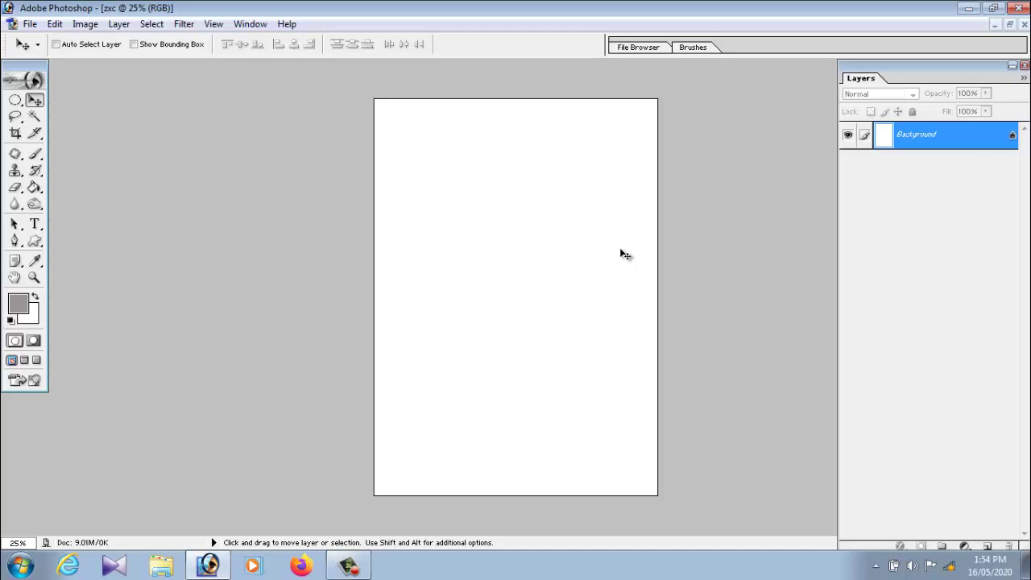
# Step: Restore floating windows and arrange zxc and the Ganesha image side by side
pyautogui.click(1010, 26)
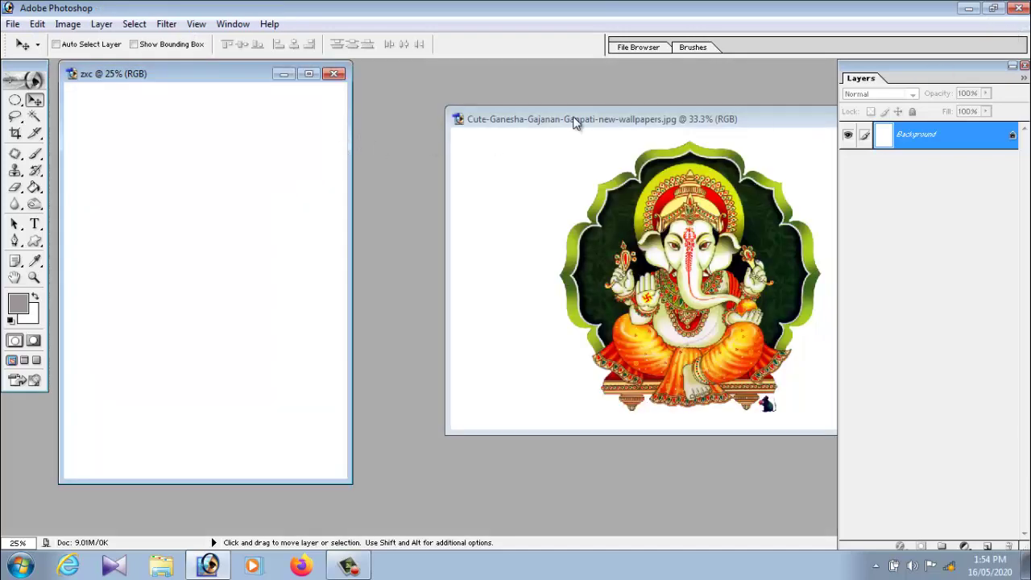
pyautogui.moveTo(574, 121)
pyautogui.mouseDown()
pyautogui.moveTo(494, 129)
pyautogui.moveTo(500, 138)
pyautogui.moveTo(375, 143)
pyautogui.moveTo(426, 155)
pyautogui.mouseUp()
pyautogui.click(180, 74)
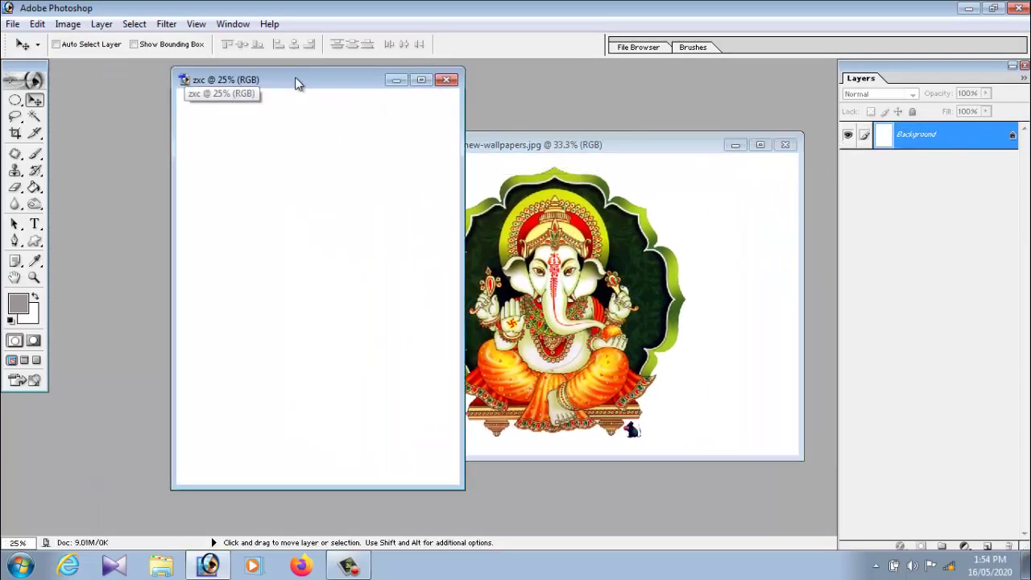
pyautogui.moveTo(180, 74); pyautogui.dragTo(196, 71)
pyautogui.click(489, 149)
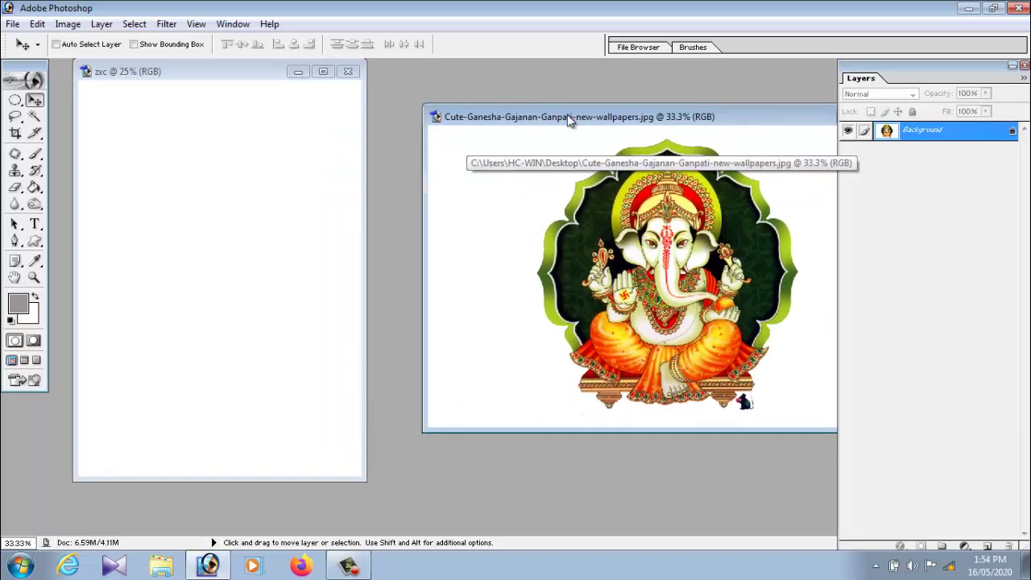
pyautogui.moveTo(490, 149); pyautogui.dragTo(593, 114)
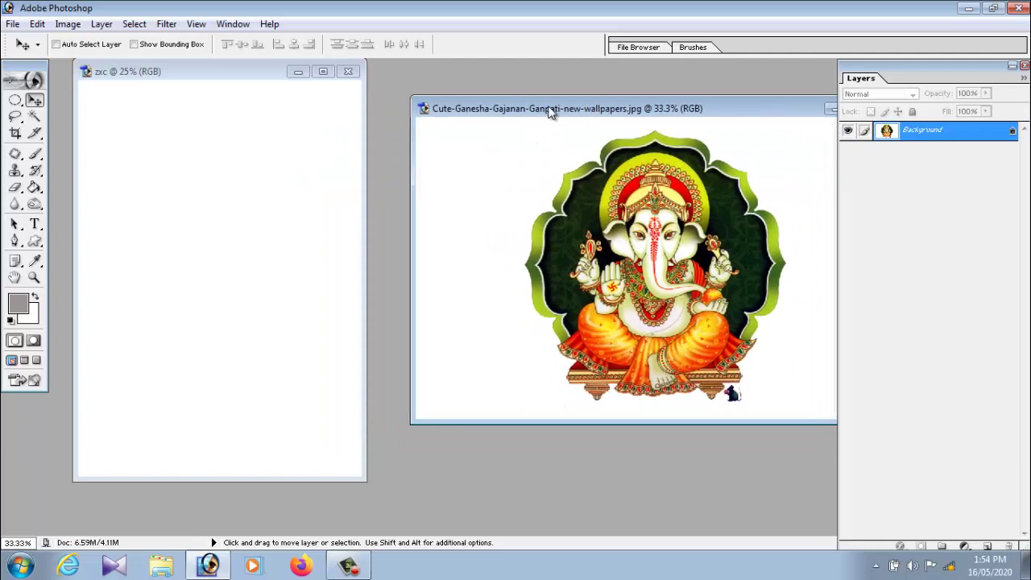
# Step: Cut the entire Ganesha image to the clipboard and close its document without saving
pyautogui.moveTo(558, 114); pyautogui.dragTo(375, 101)
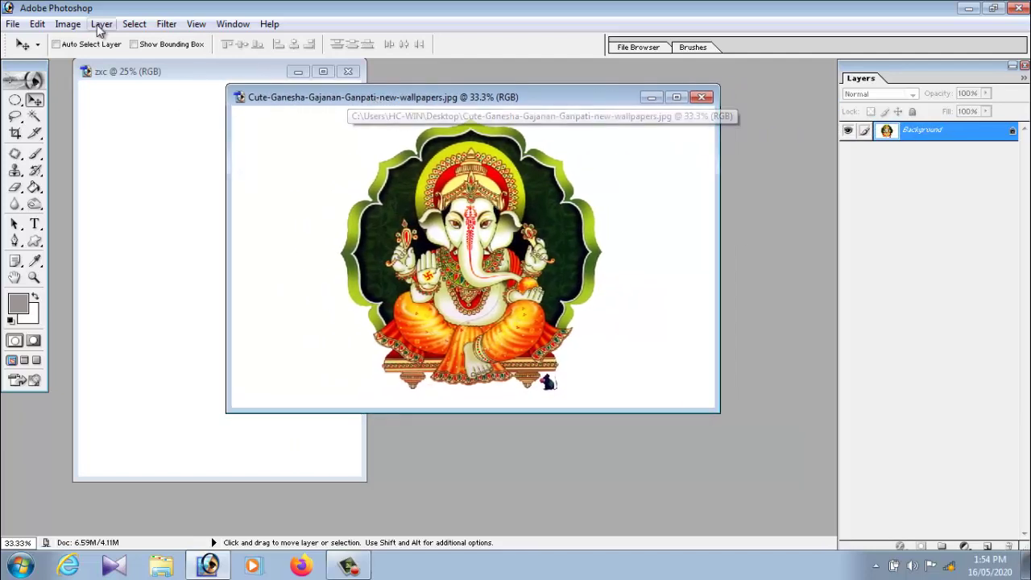
pyautogui.click(133, 24)
pyautogui.click(146, 41)
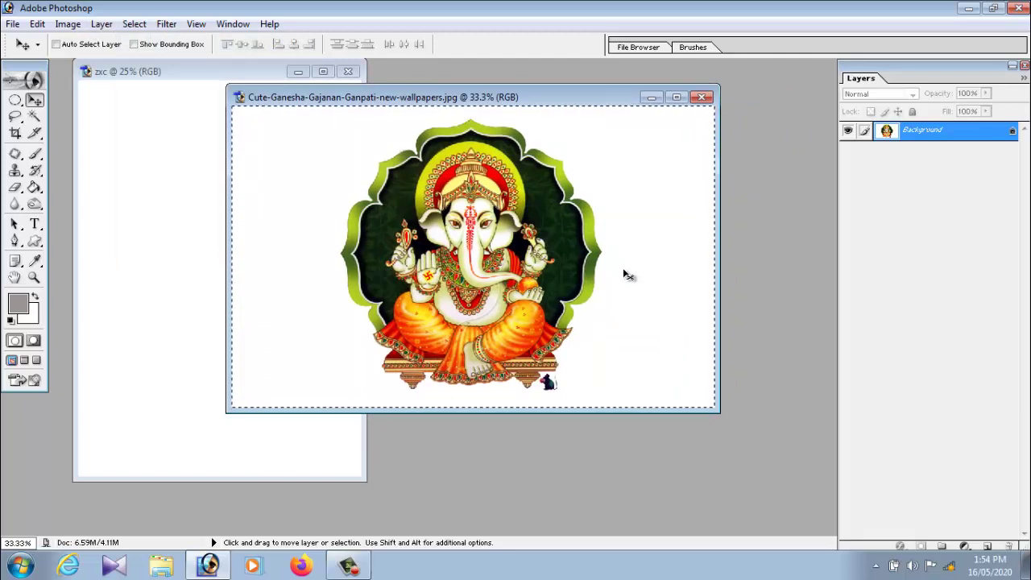
pyautogui.click(38, 24)
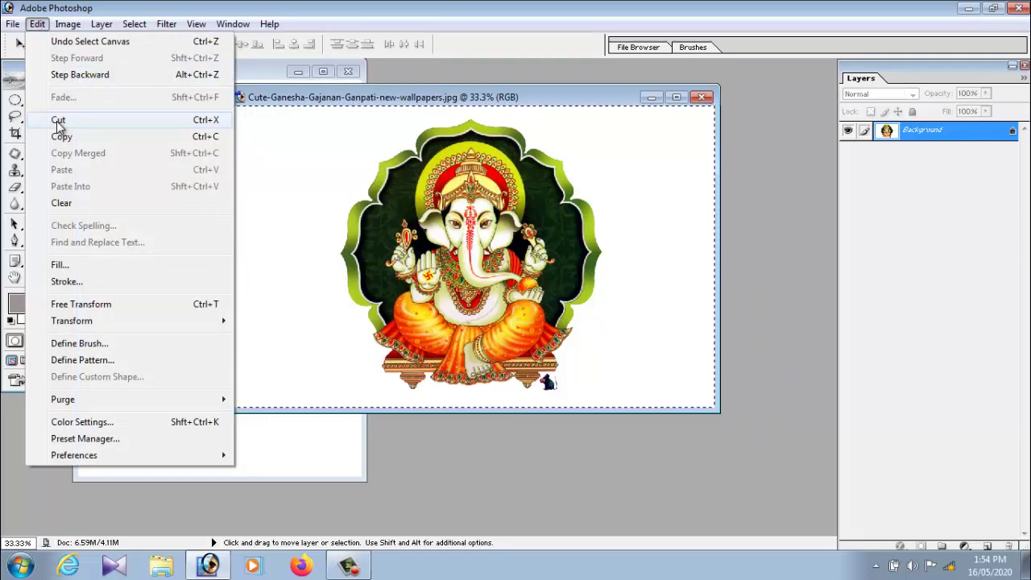
pyautogui.click(58, 120)
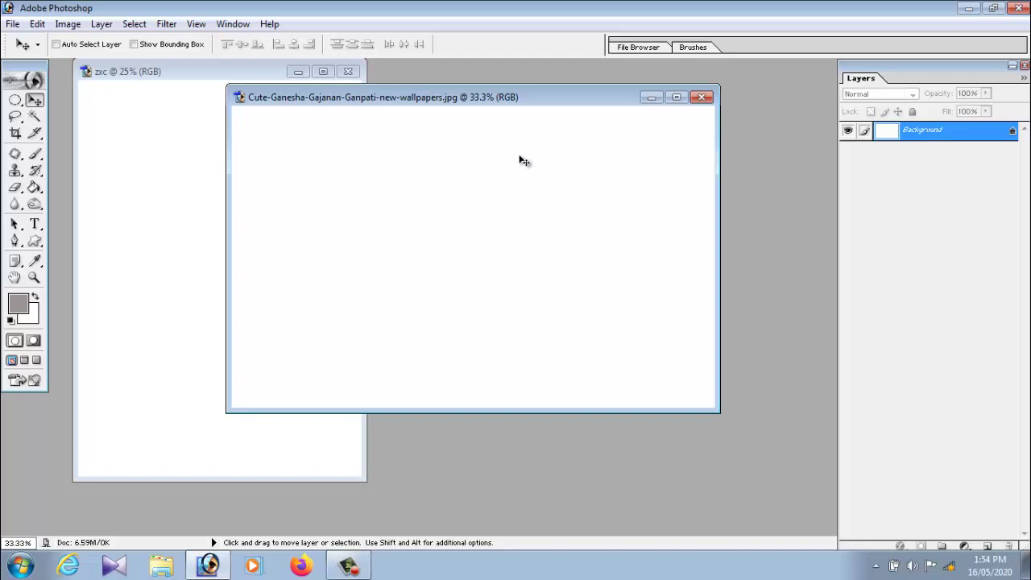
pyautogui.click(702, 97)
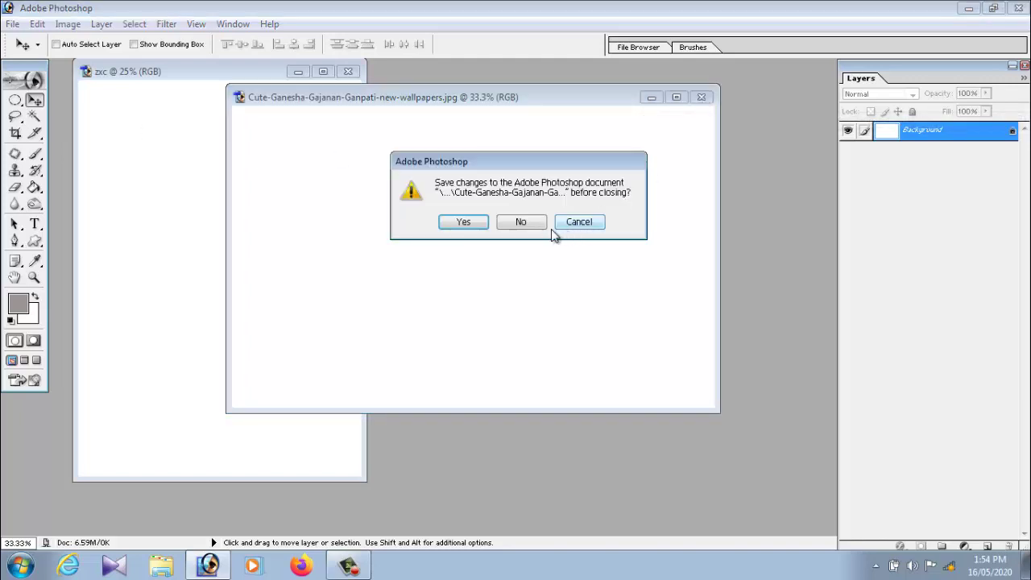
pyautogui.click(527, 225)
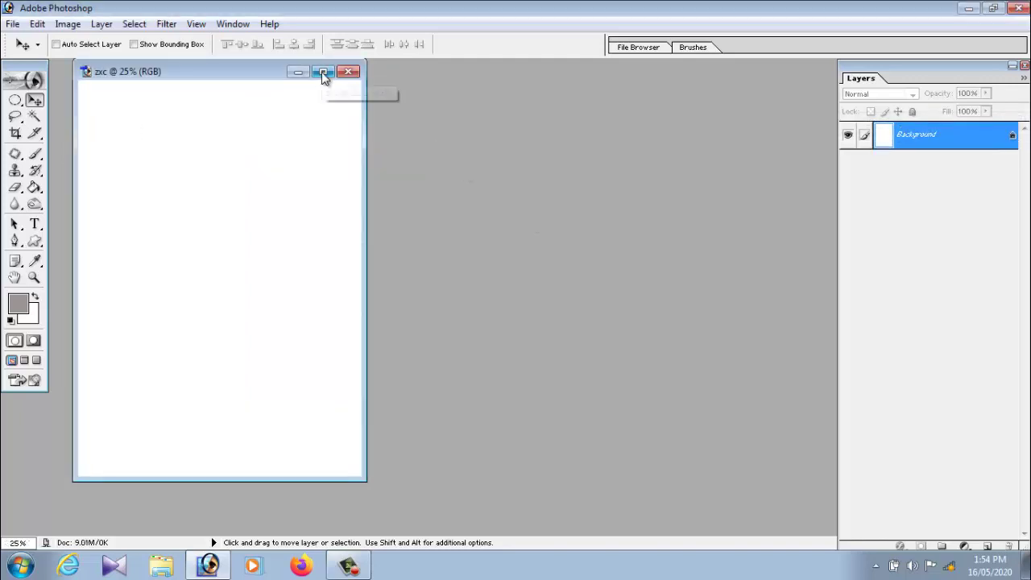
# Step: Paste the Ganesha image into the maximized zxc as Layer 1 and position it near centre
pyautogui.click(321, 72)
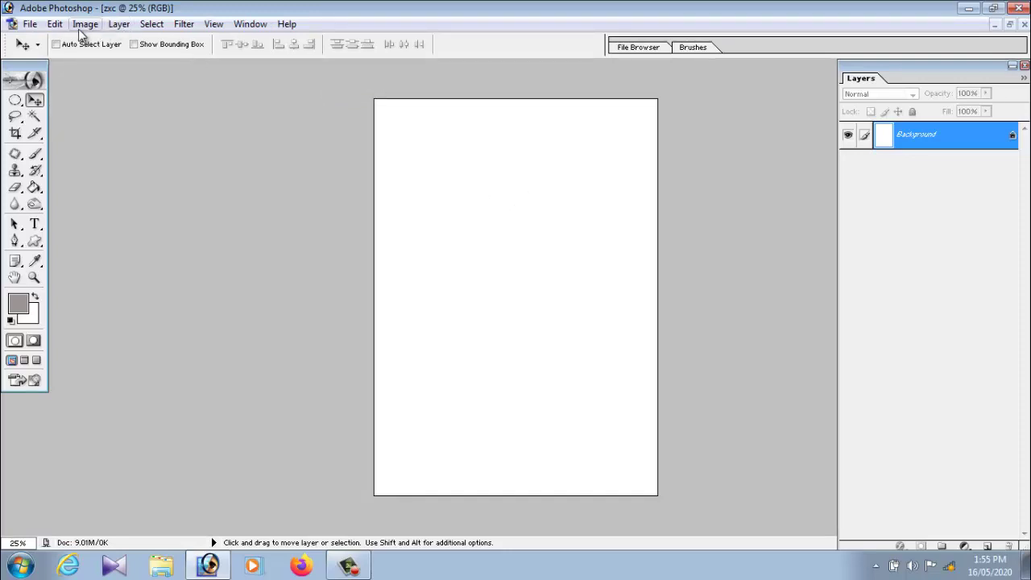
pyautogui.click(54, 28)
pyautogui.click(109, 173)
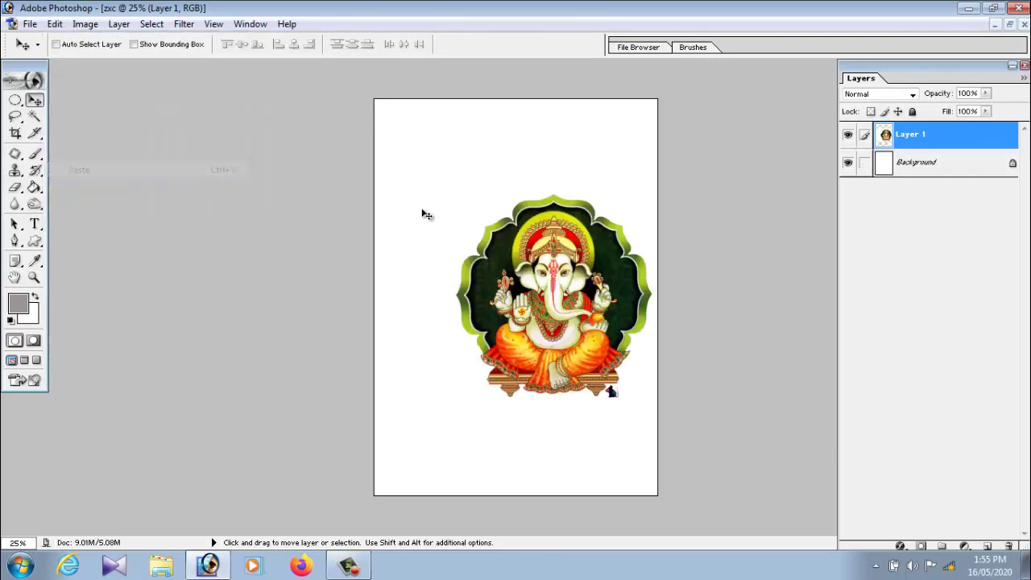
pyautogui.moveTo(544, 275)
pyautogui.mouseDown()
pyautogui.moveTo(487, 240)
pyautogui.moveTo(505, 248)
pyautogui.mouseUp()
pyautogui.moveTo(665, 221); pyautogui.dragTo(639, 213)
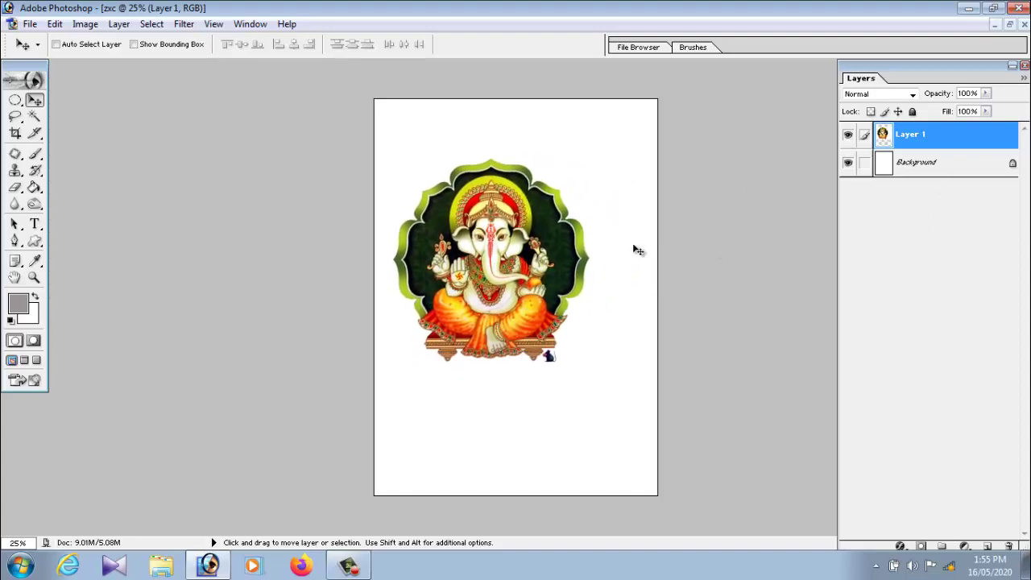
pyautogui.moveTo(556, 279); pyautogui.dragTo(568, 291)
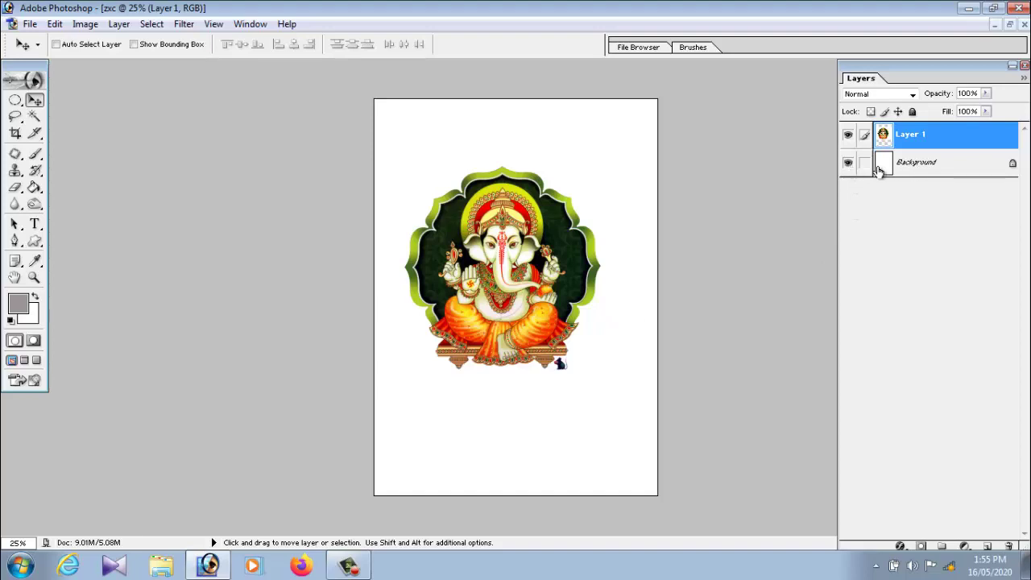
# Step: Hide the Background layer to show transparency while fine-tuning Layer 1's position
pyautogui.click(846, 167)
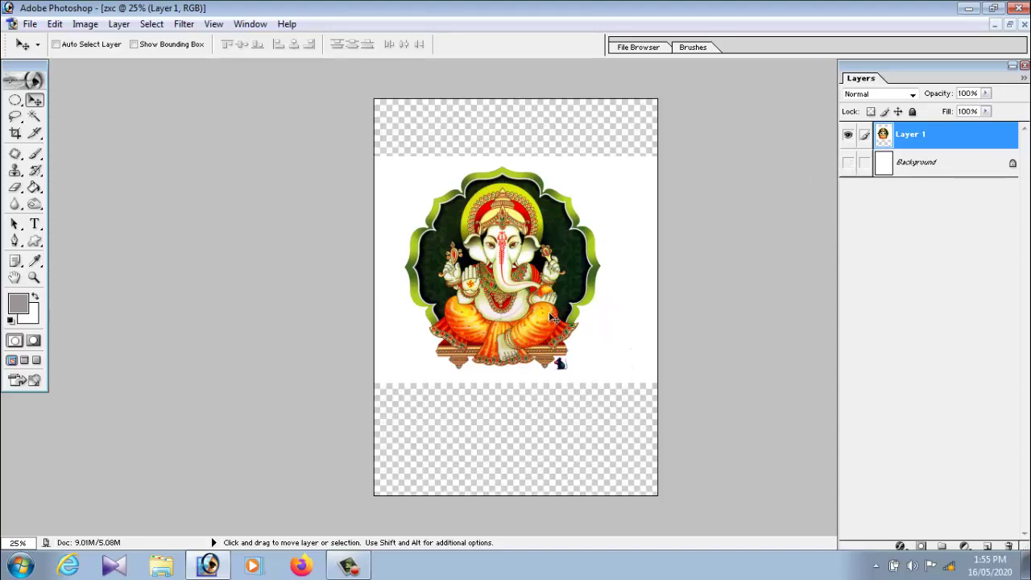
pyautogui.moveTo(550, 316); pyautogui.dragTo(538, 322)
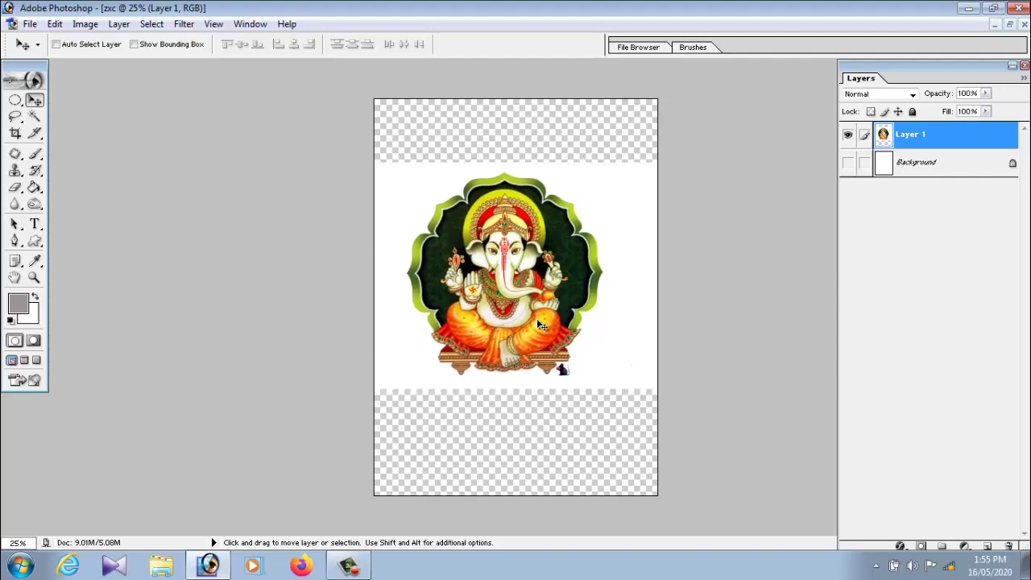
pyautogui.click(847, 164)
pyautogui.moveTo(504, 283); pyautogui.dragTo(517, 288)
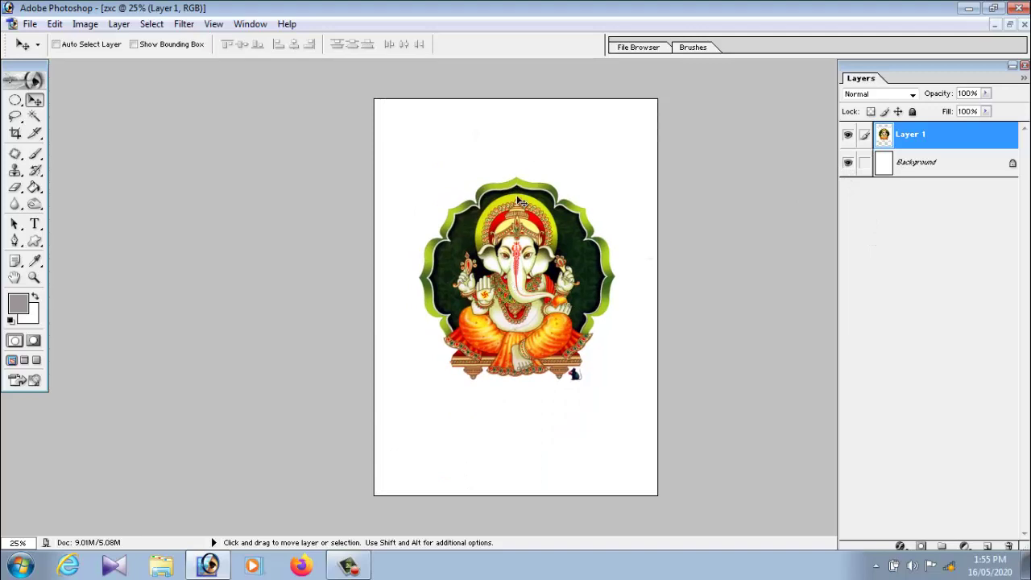
pyautogui.click(849, 139)
pyautogui.click(849, 139)
pyautogui.click(850, 165)
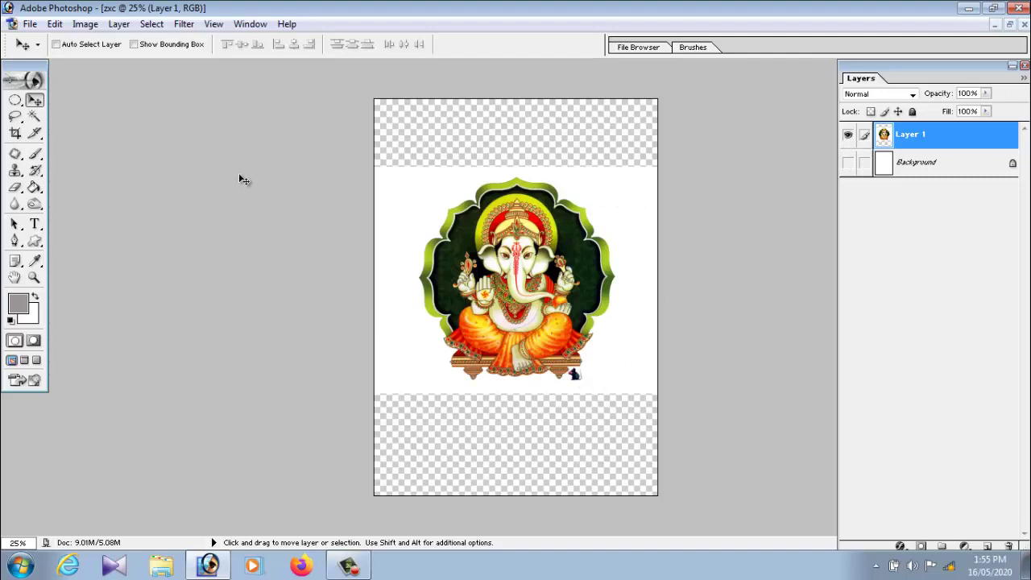
pyautogui.click(16, 118)
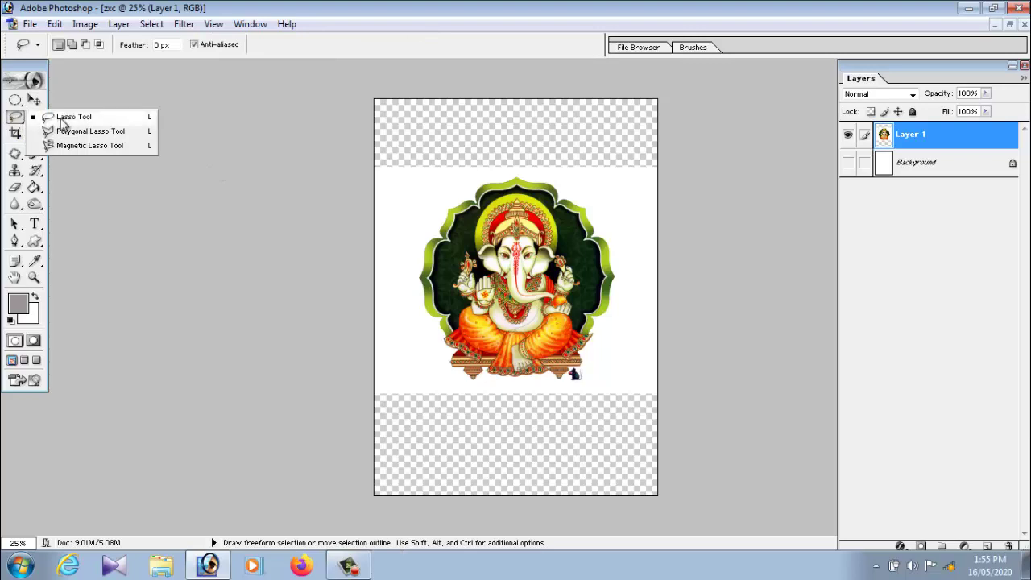
# Step: Lasso-select the Ganesha figure on Layer 1 and delete it to transparency
pyautogui.click(63, 124)
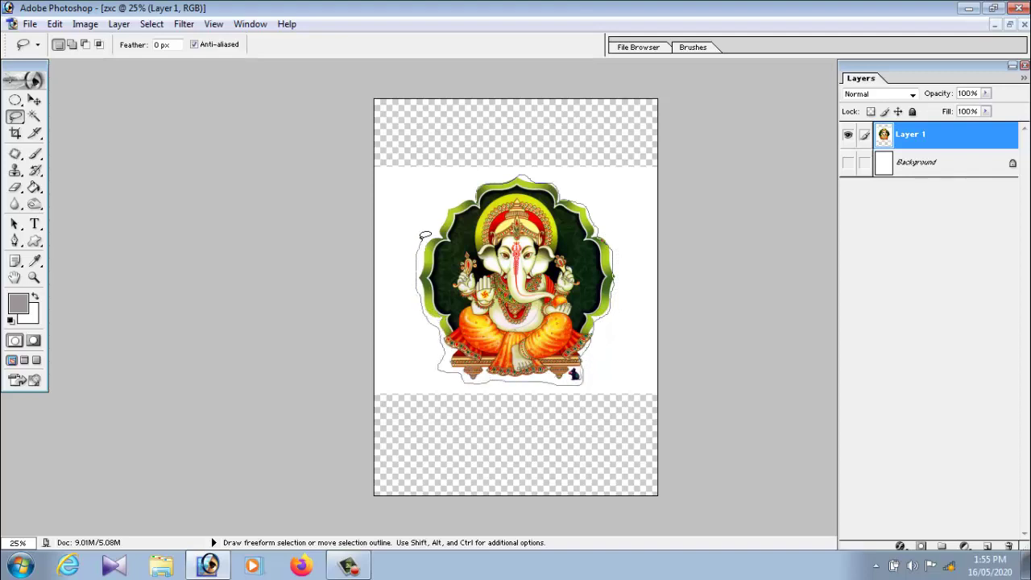
pyautogui.moveTo(471, 194); pyautogui.dragTo(486, 213)
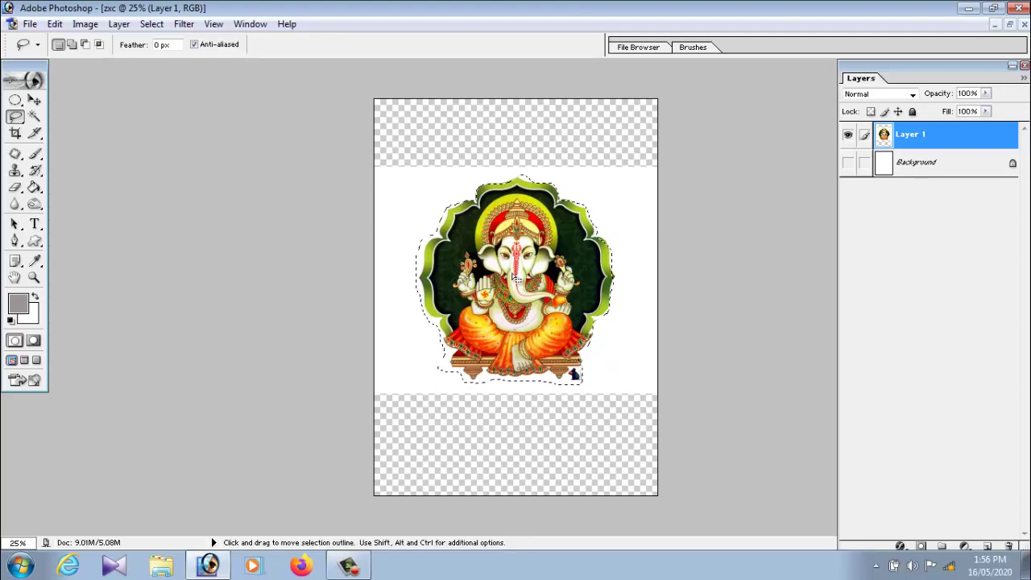
pyautogui.press('Delete')
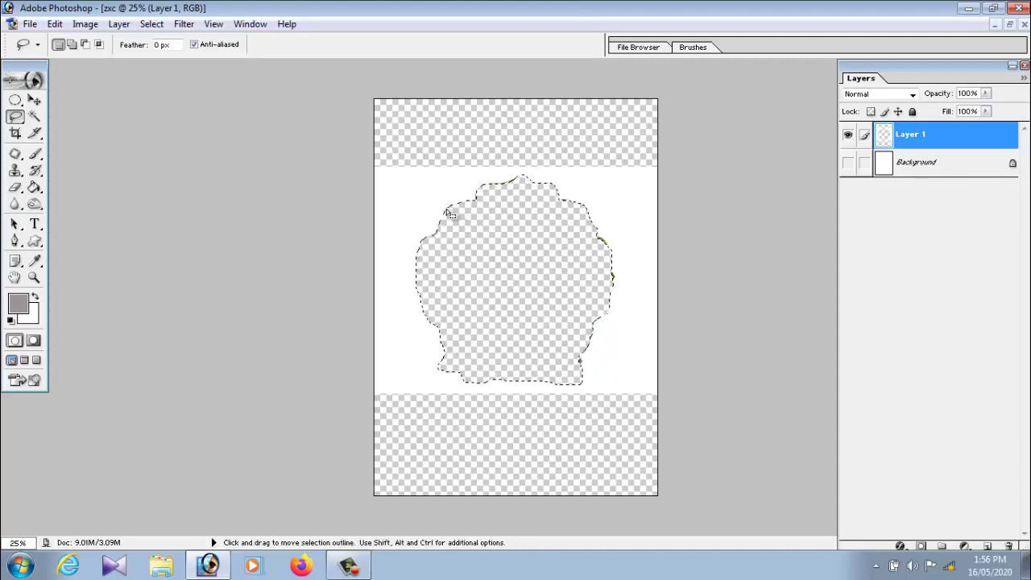
# Step: Try the elliptical marquee and lasso tools, then settle on the Move tool
pyautogui.click(15, 117)
pyautogui.click(81, 121)
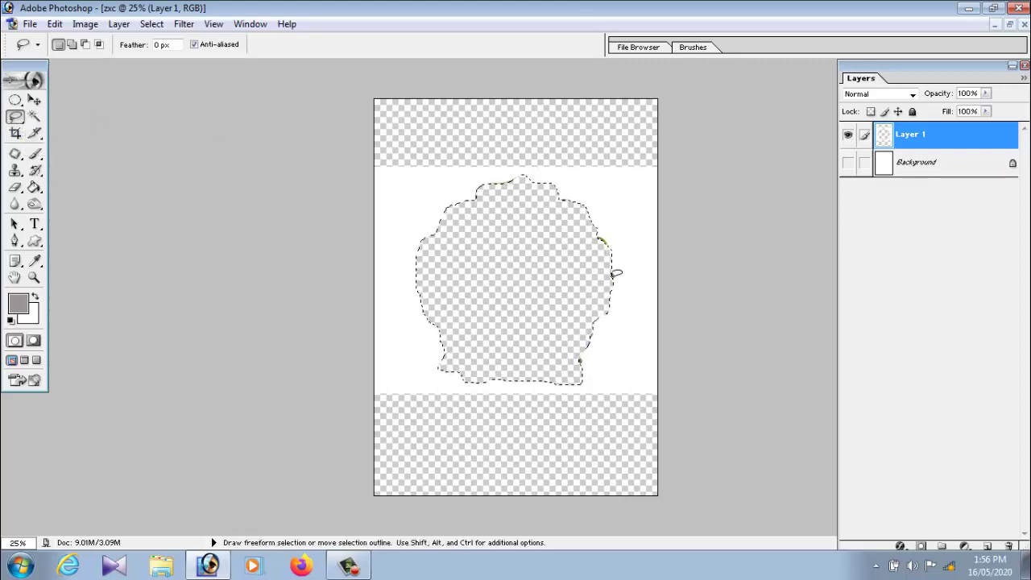
pyautogui.click(16, 100)
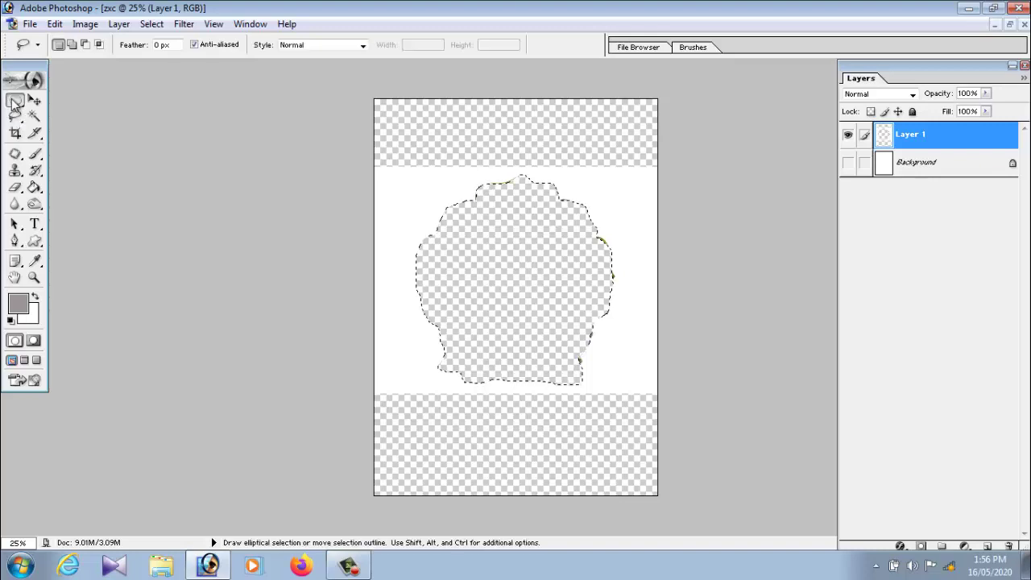
pyautogui.click(88, 115)
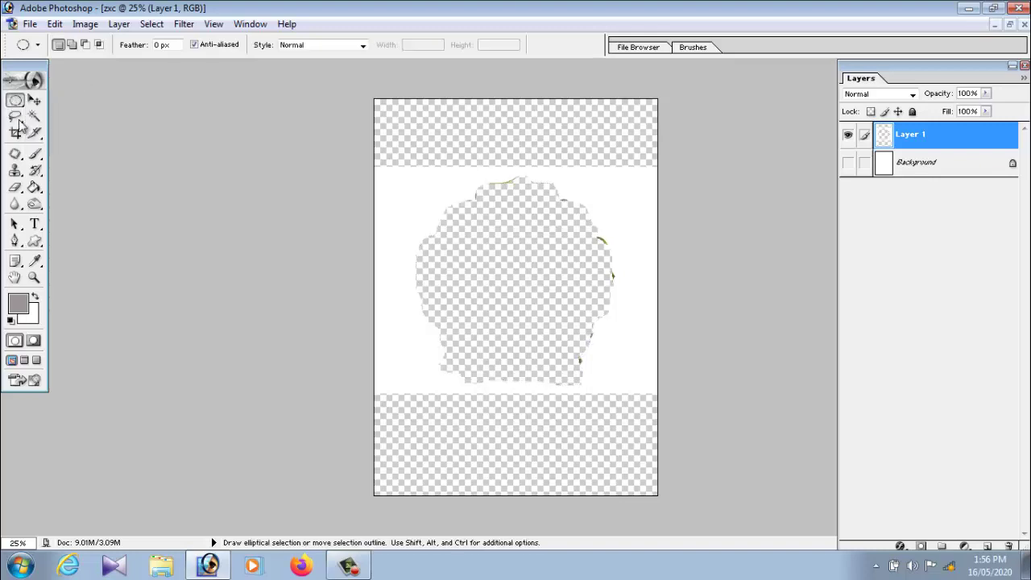
pyautogui.click(16, 116)
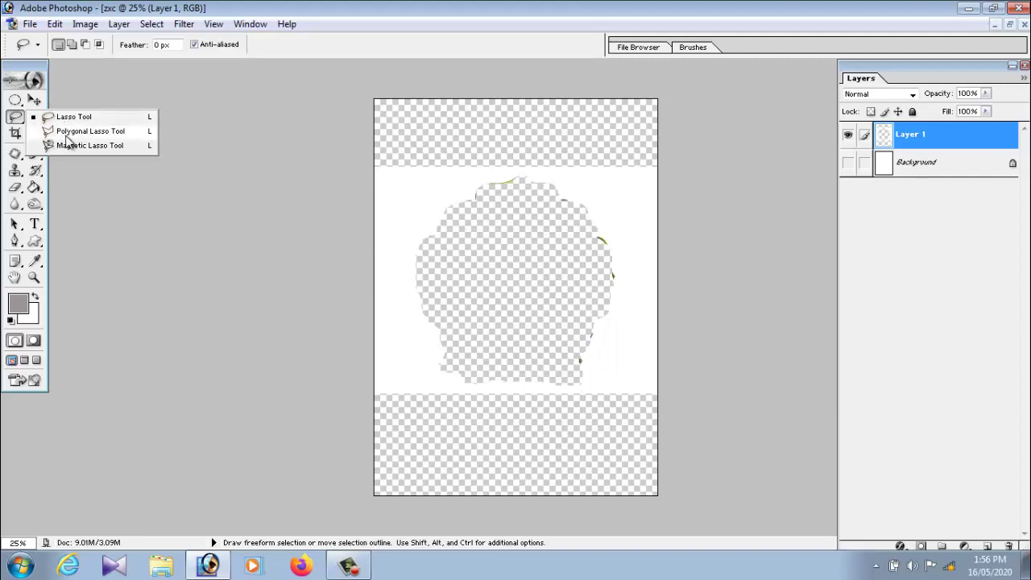
pyautogui.click(34, 100)
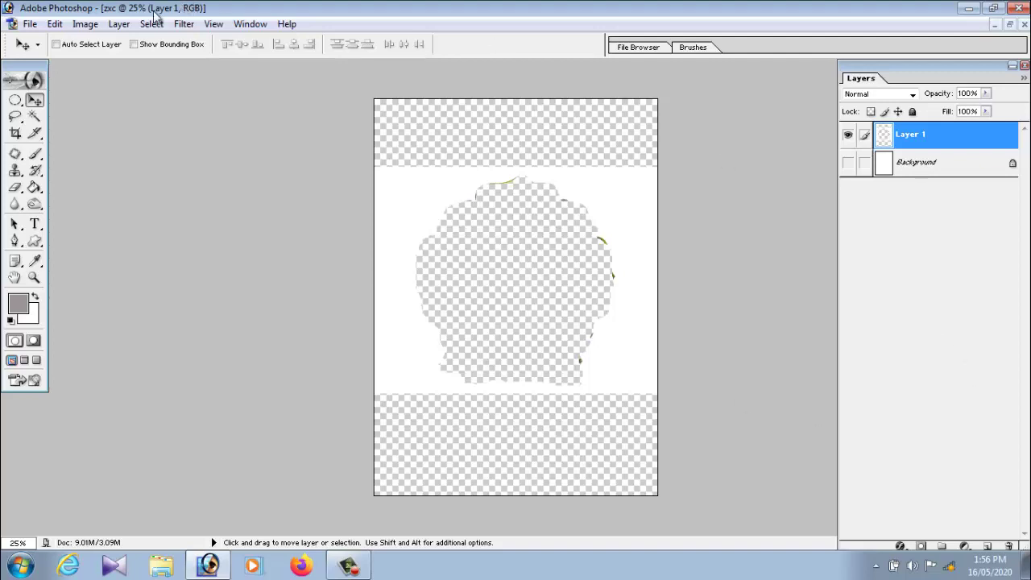
# Step: Step backward twice in history to restore the Ganesha figure
pyautogui.click(54, 23)
pyautogui.click(97, 75)
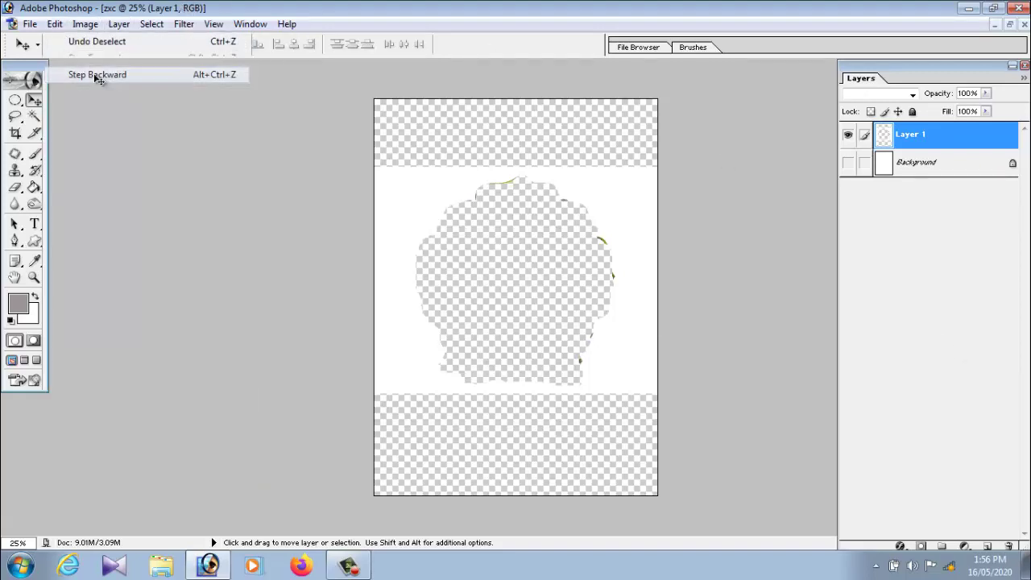
pyautogui.click(54, 23)
pyautogui.click(75, 76)
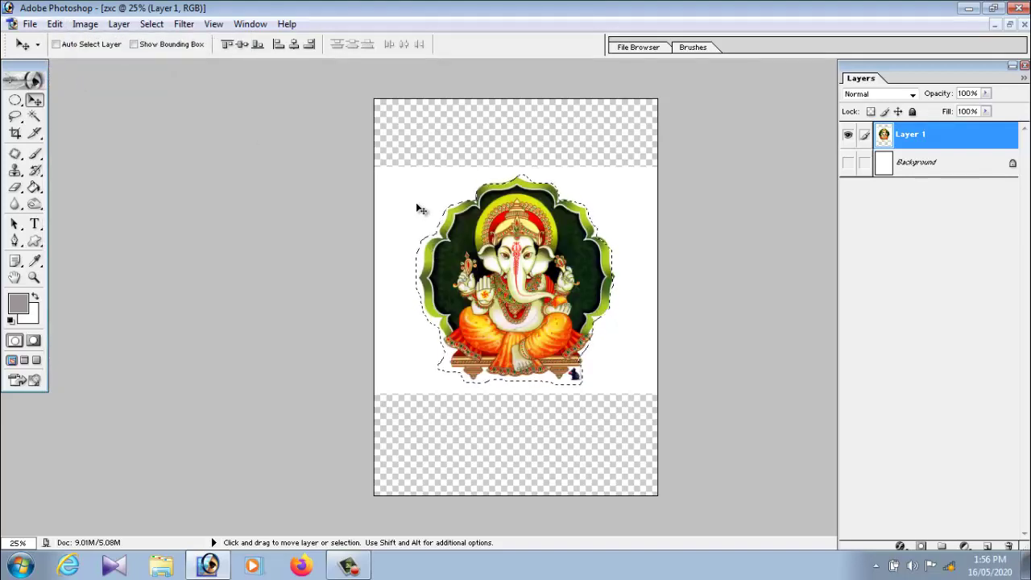
# Step: Invert the selection and delete the white surround around Ganesha
pyautogui.click(152, 24)
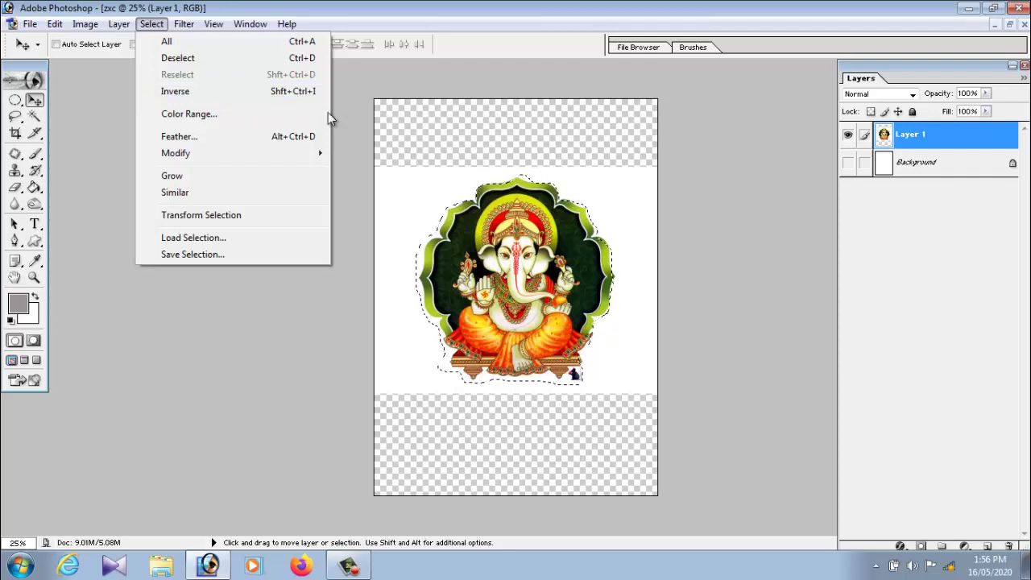
pyautogui.click(298, 91)
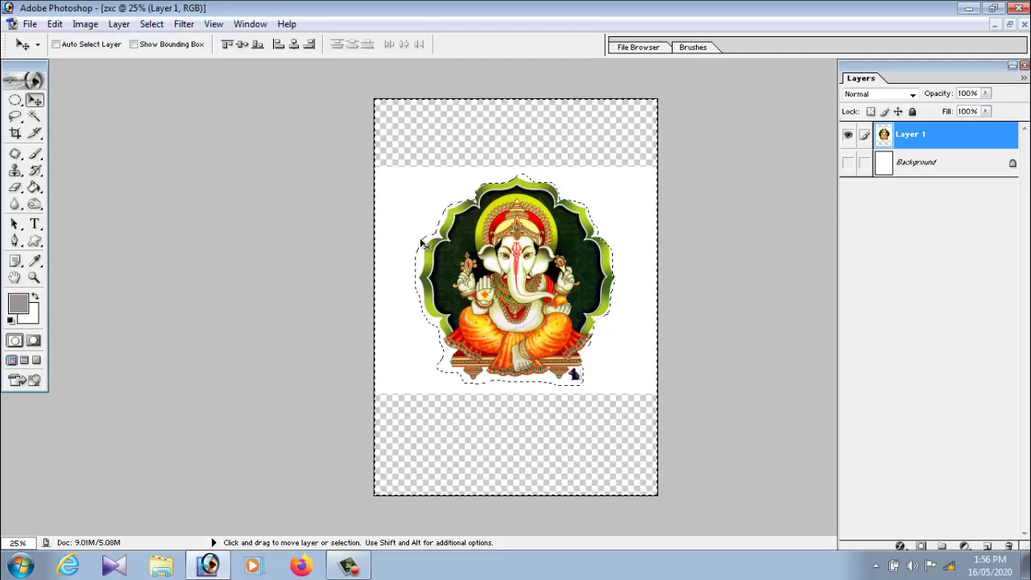
pyautogui.press('Delete')
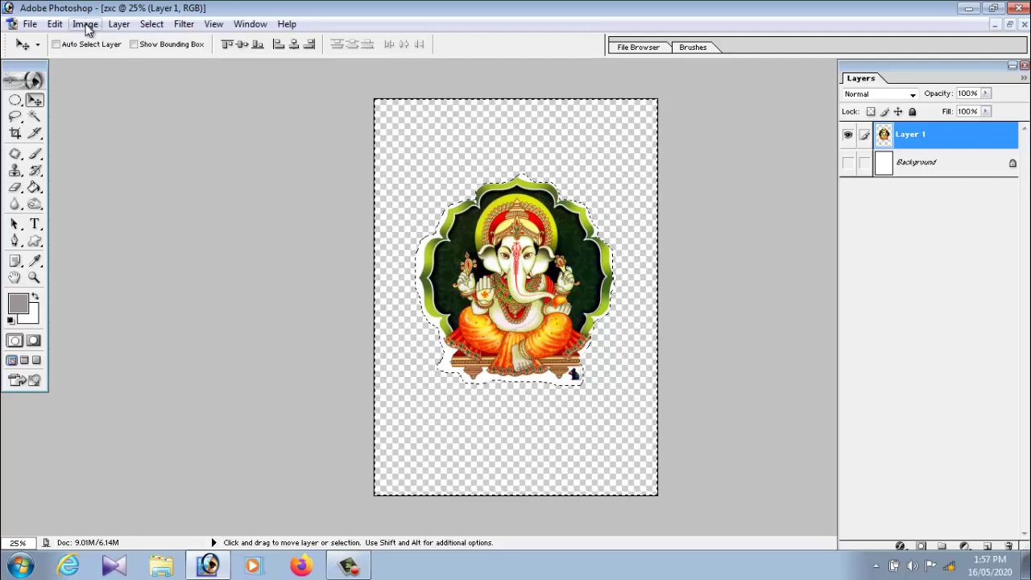
# Step: Deselect, then nudge the Ganesha layer up-left and back
pyautogui.click(151, 23)
pyautogui.click(174, 54)
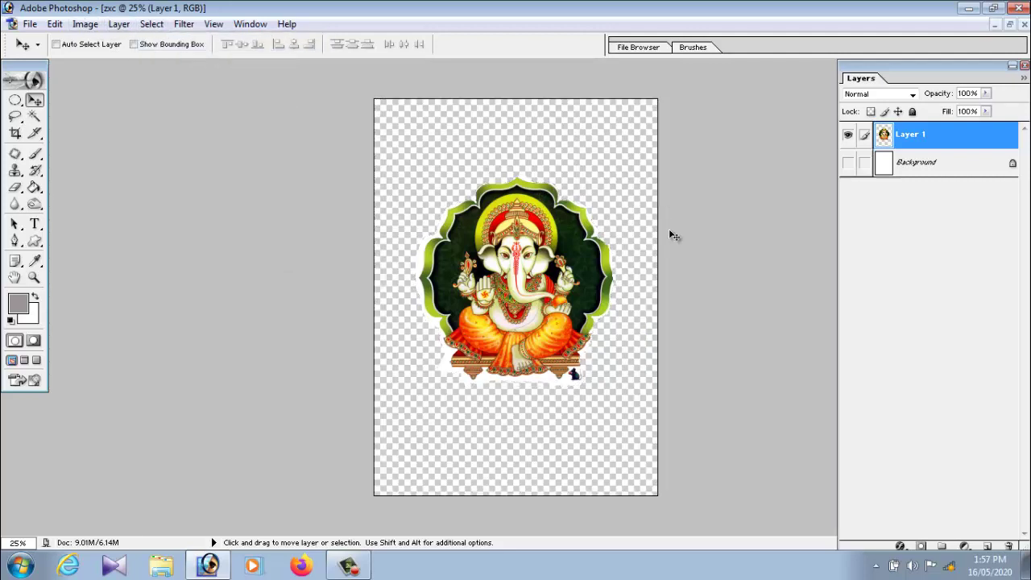
pyautogui.moveTo(540, 272); pyautogui.dragTo(523, 264)
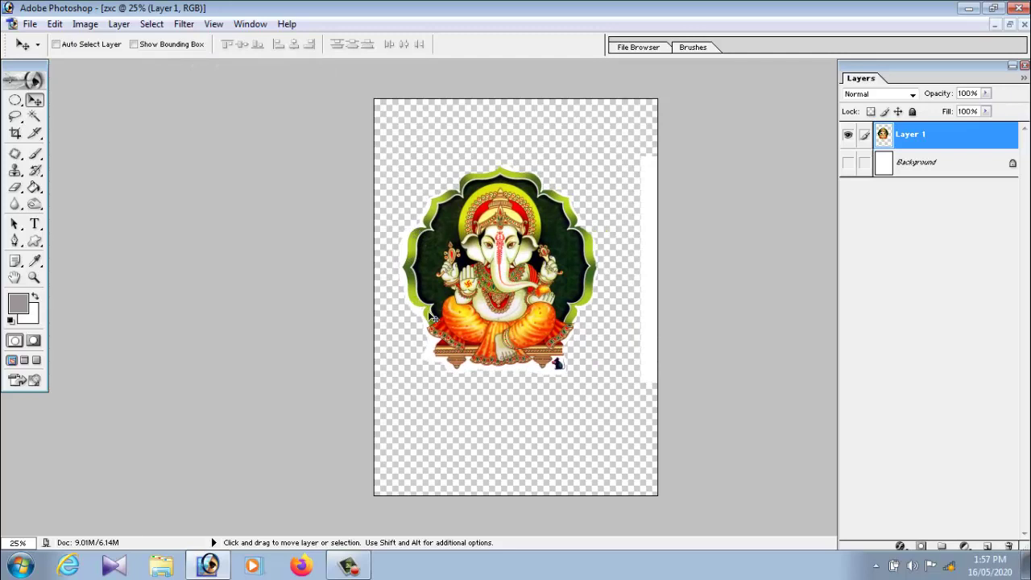
pyautogui.moveTo(537, 304); pyautogui.dragTo(551, 308)
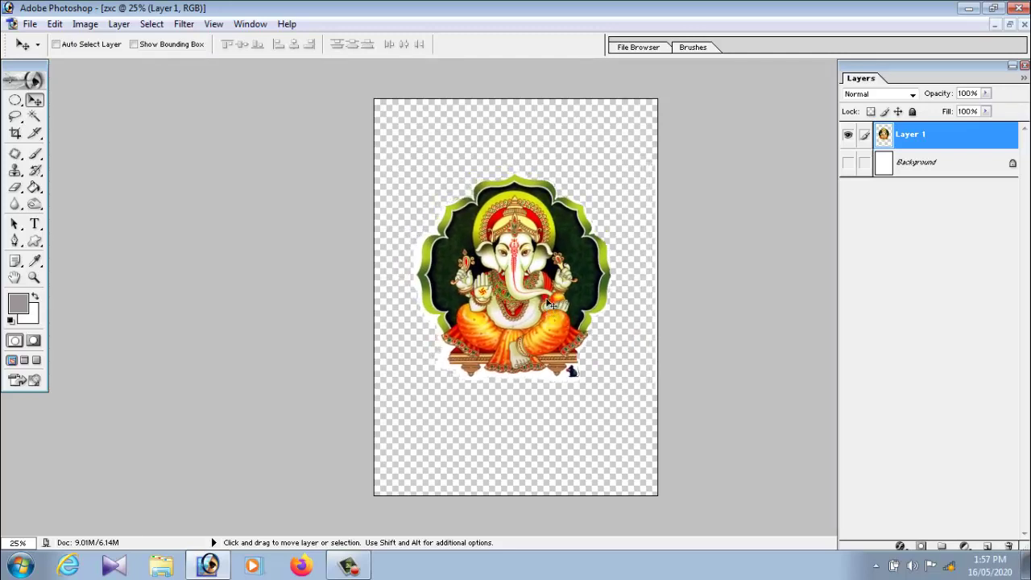
# Step: Cycle through the selection tools and settle on the Polygonal Lasso
pyautogui.moveTo(15, 116); pyautogui.dragTo(68, 130)
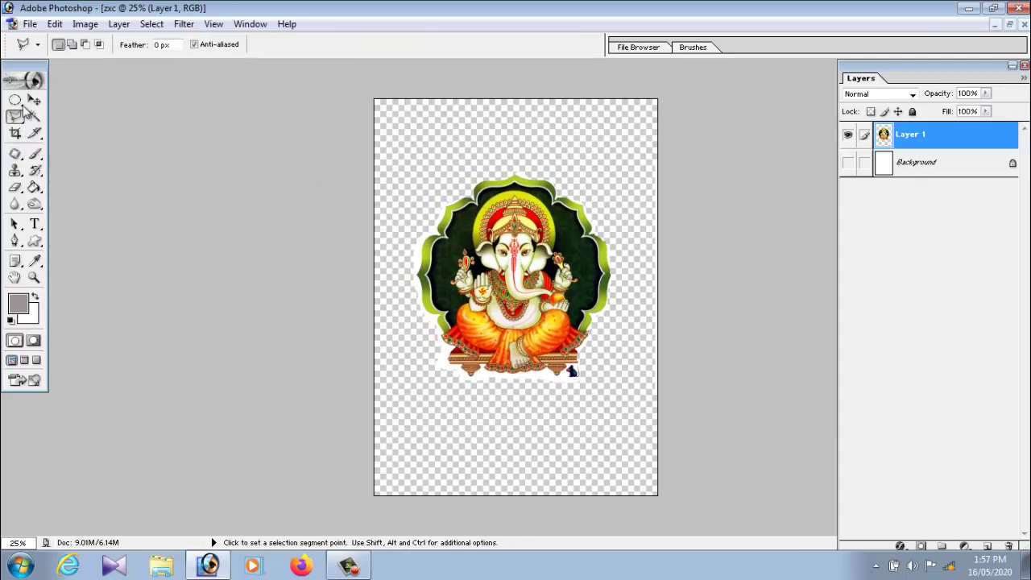
pyautogui.click(34, 100)
pyautogui.click(15, 116)
pyautogui.click(16, 100)
pyautogui.click(16, 116)
# Step: Step backward through history to the earlier state with the white band
pyautogui.click(55, 24)
pyautogui.click(77, 69)
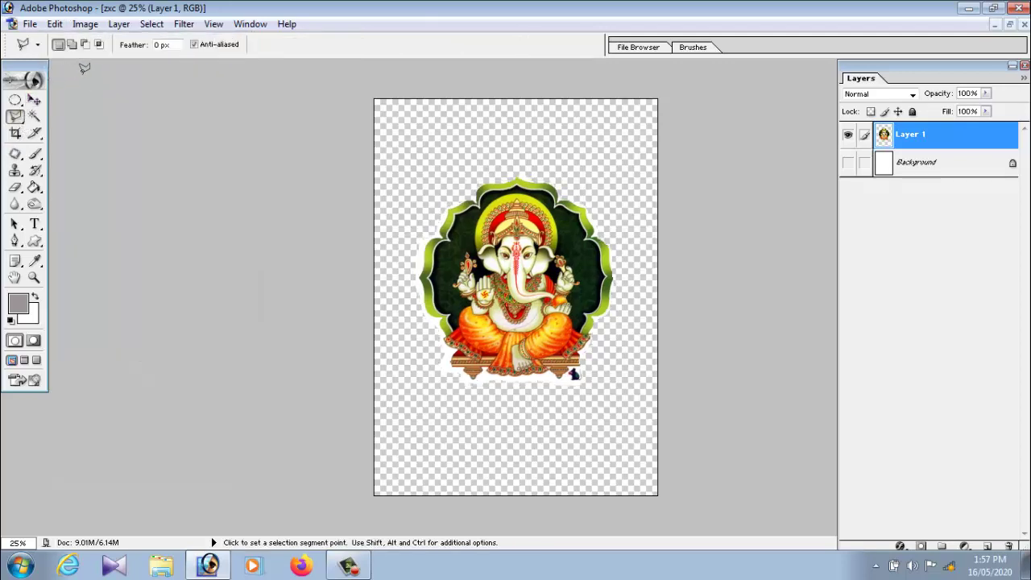
pyautogui.hotkey('ctrl', 'alt', 'z')
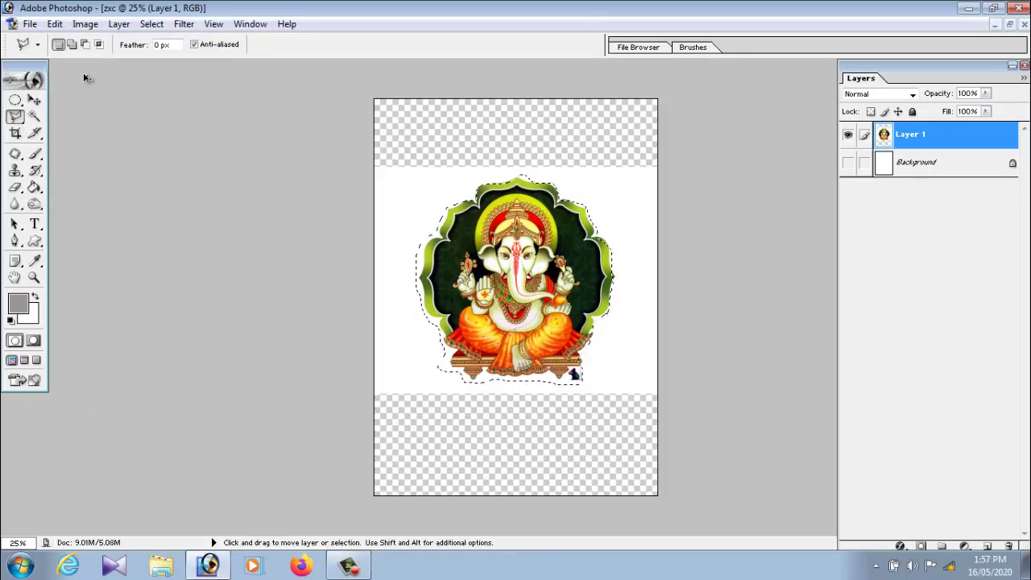
pyautogui.hotkey('ctrl', 'alt', 'z')
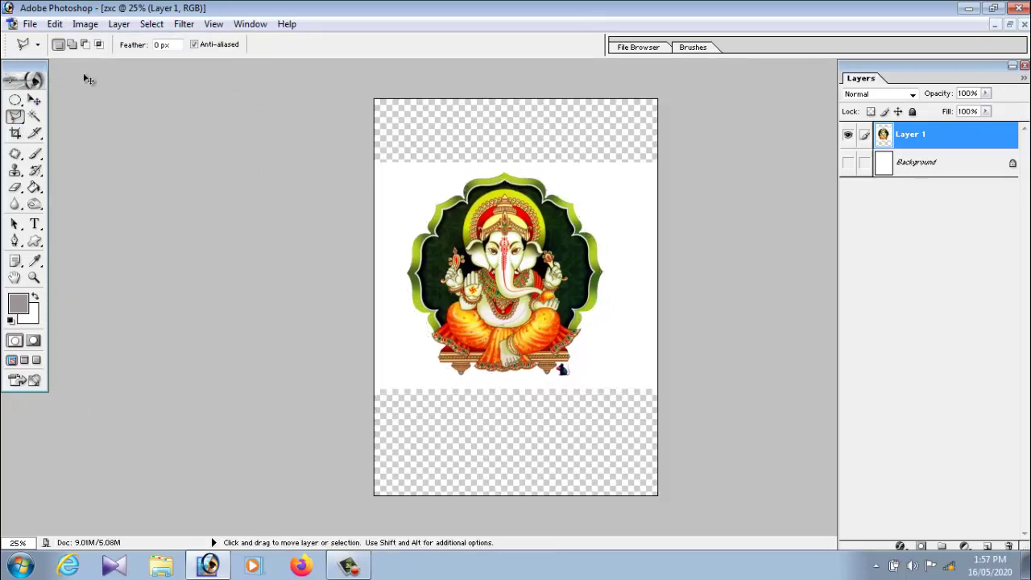
# Step: Choose the Polygonal Lasso and zoom in on the Ganesha image
pyautogui.click(34, 100)
pyautogui.click(21, 121)
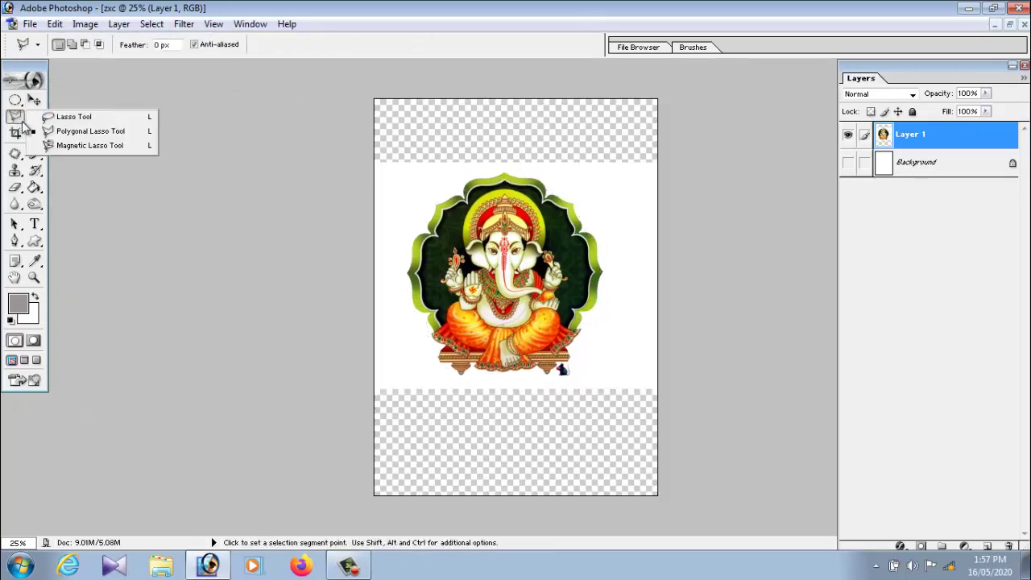
pyautogui.click(48, 130)
pyautogui.hotkey('ctrl', '0')
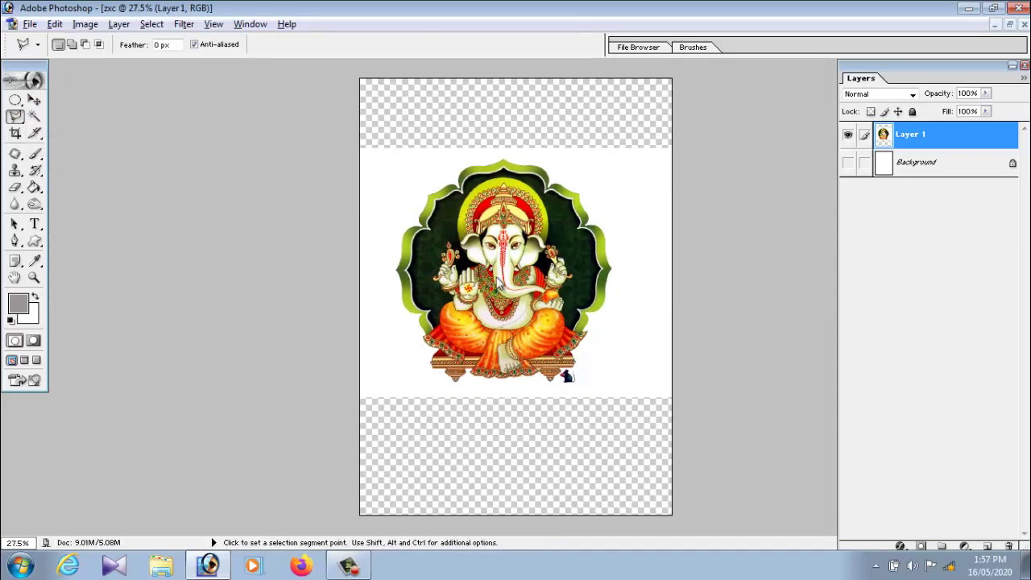
pyautogui.scroll(2, 755, 423)
pyautogui.scroll(2, 754, 423)
pyautogui.scroll(2, 749, 425)
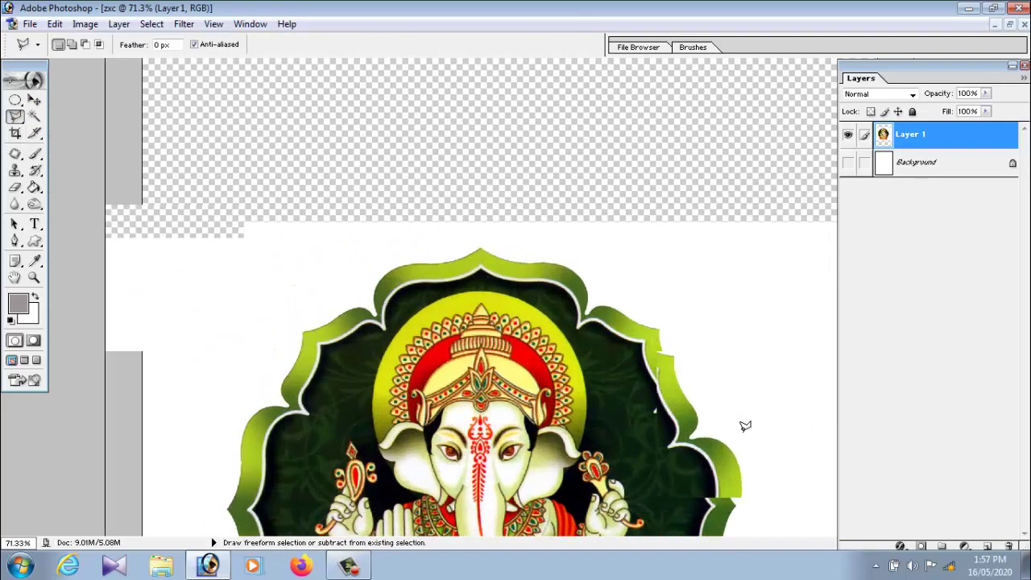
pyautogui.scroll(1, 432, 300)
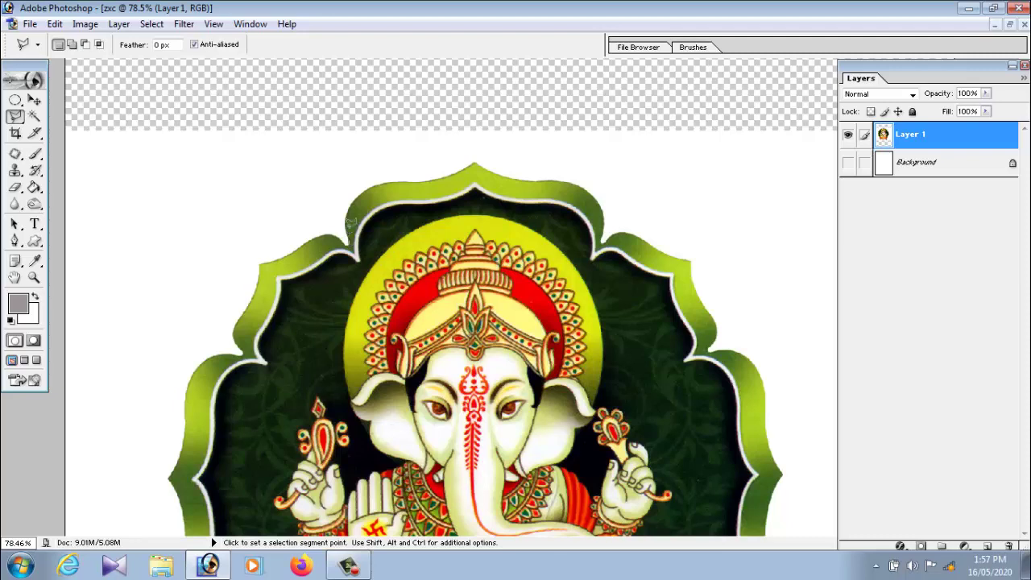
# Step: Place outline points across the top and down the right side of the figure
pyautogui.click(387, 161)
pyautogui.click(544, 147)
pyautogui.click(683, 166)
pyautogui.click(779, 340)
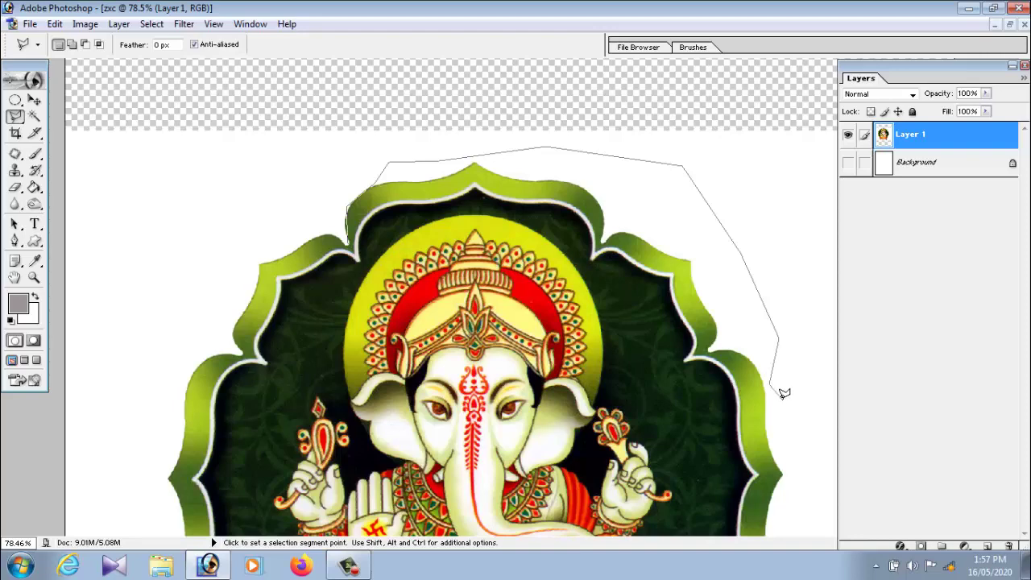
pyautogui.click(804, 464)
pyautogui.click(803, 515)
pyautogui.scroll(-3, 778, 533)
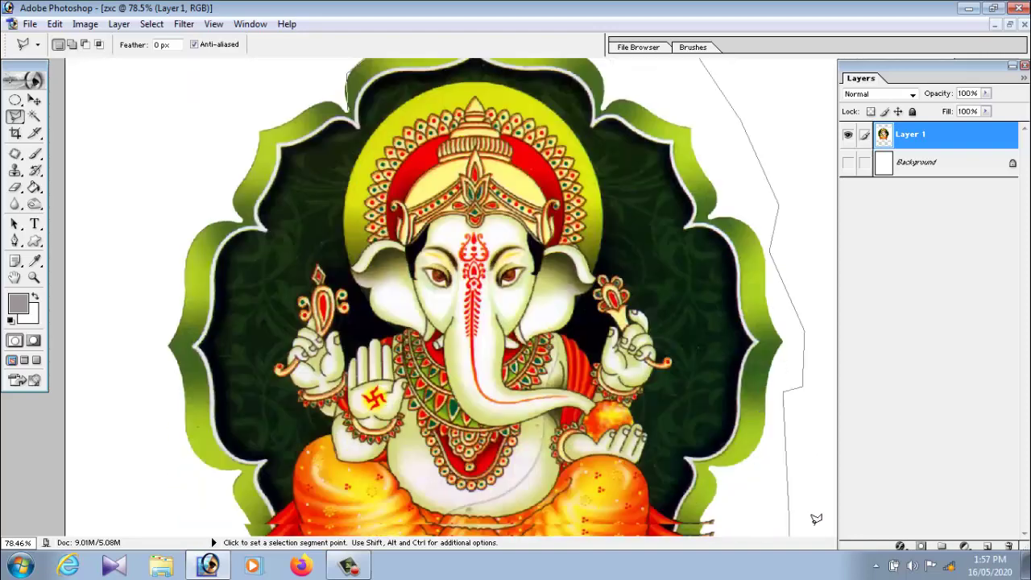
pyautogui.moveTo(745, 512); pyautogui.dragTo(738, 341)
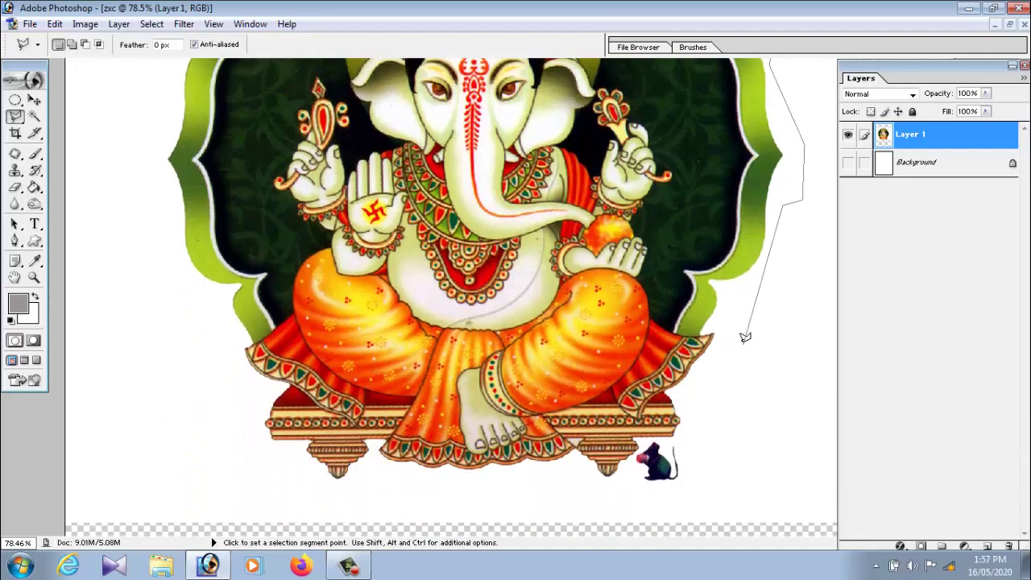
# Step: Continue the outline along the lower right, below the seat and up the left side
pyautogui.click(725, 294)
pyautogui.click(728, 410)
pyautogui.click(703, 493)
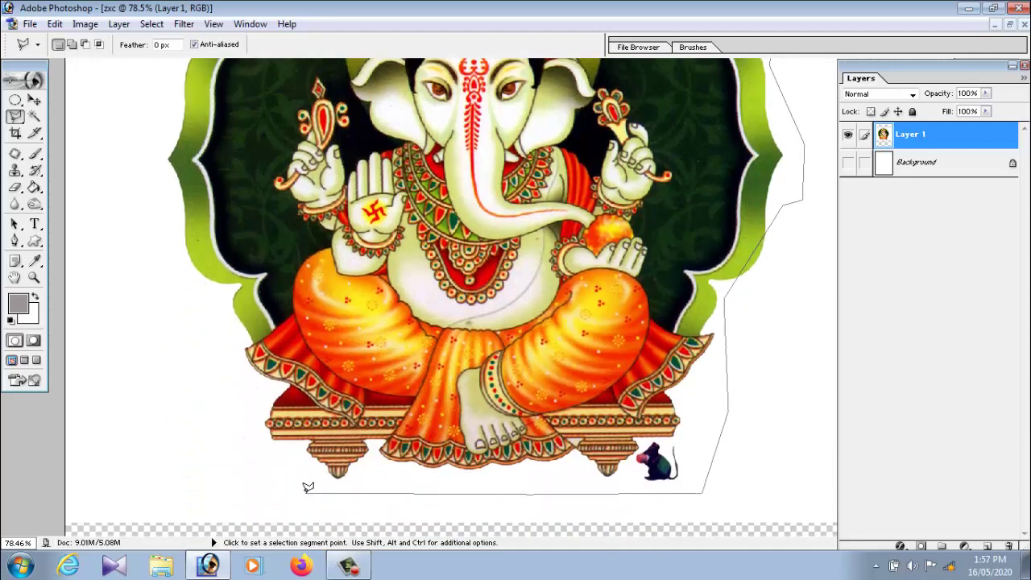
pyautogui.click(291, 486)
pyautogui.click(232, 417)
pyautogui.click(229, 358)
pyautogui.click(150, 231)
# Step: Finish the outline around the head, closing the selection around Ganesha and its frame
pyautogui.moveTo(236, 226); pyautogui.dragTo(232, 368)
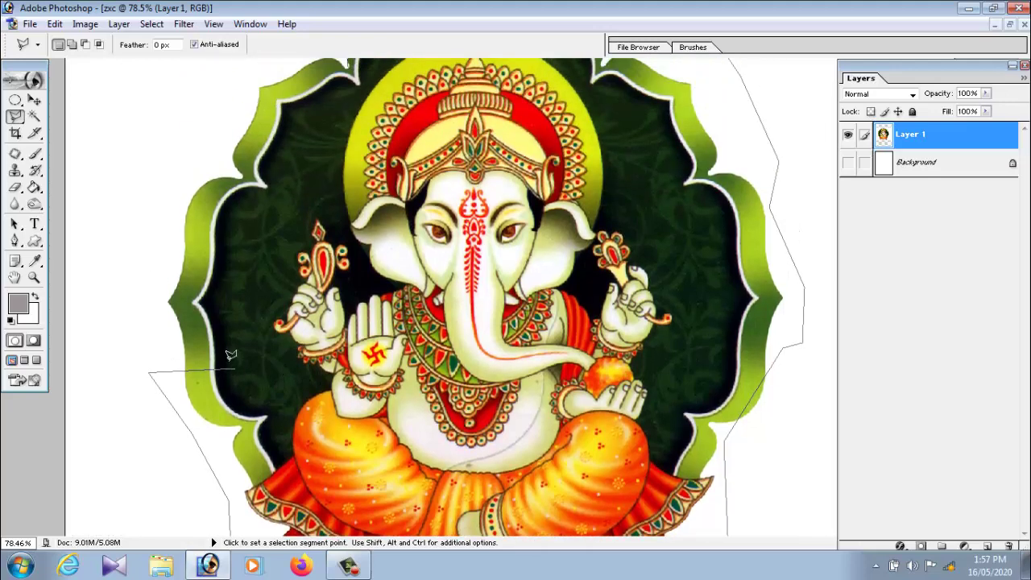
pyautogui.click(144, 220)
pyautogui.scroll(5, 237, 177)
pyautogui.click(294, 193)
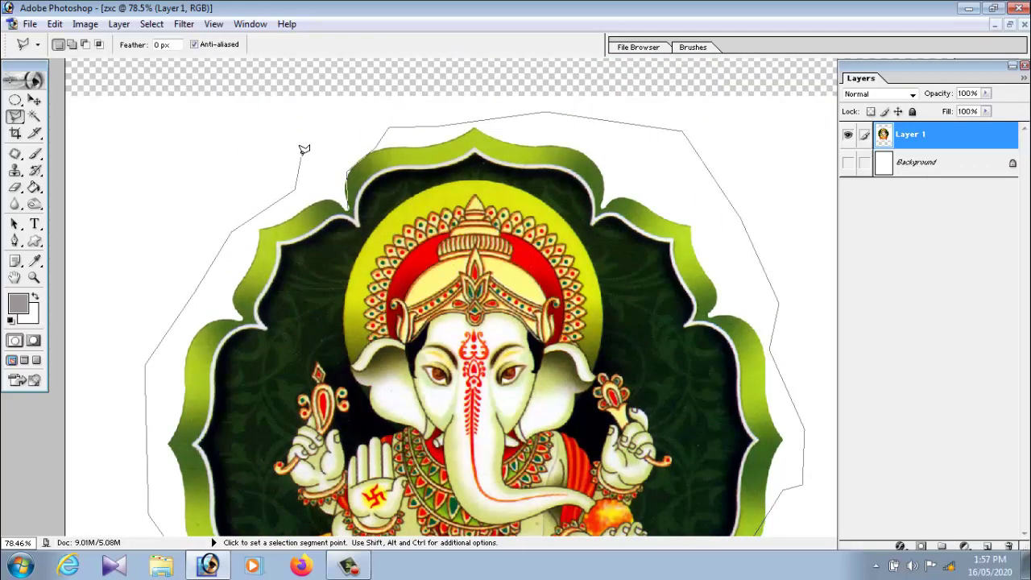
pyautogui.click(300, 159)
pyautogui.doubleClick(350, 212)
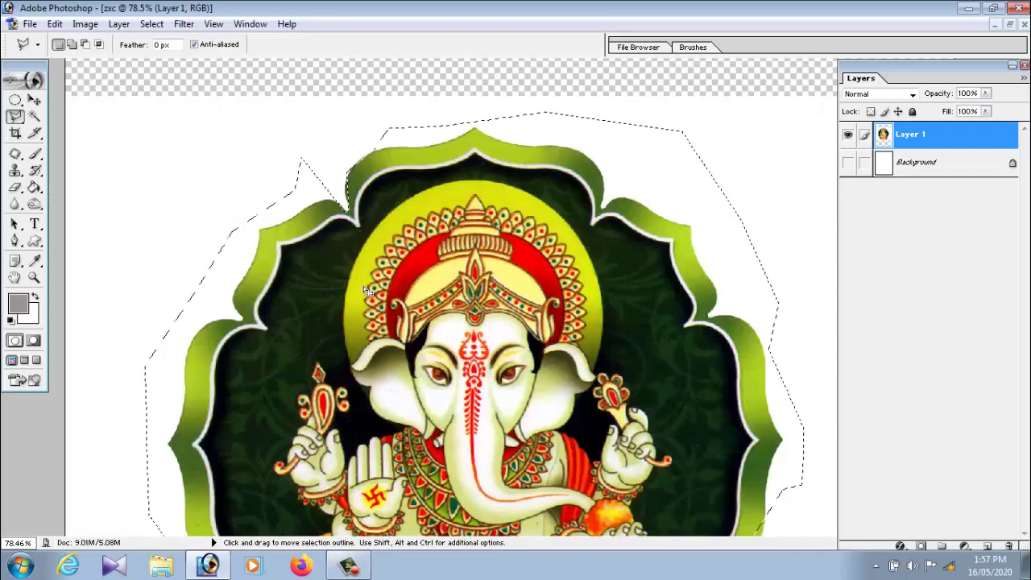
pyautogui.click(152, 25)
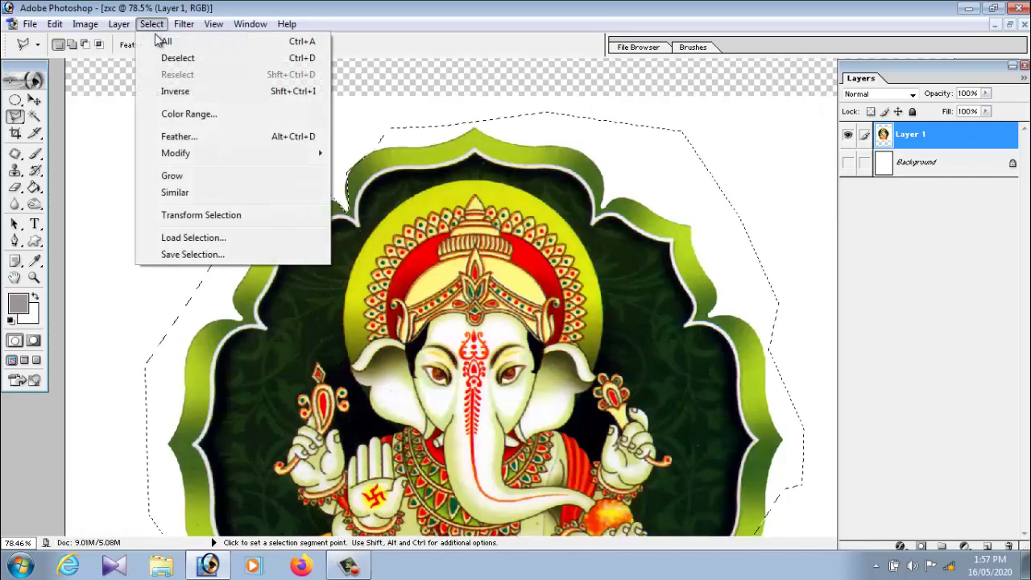
# Step: Invert the selection, delete the white surround, and zoom to fit the image
pyautogui.click(190, 92)
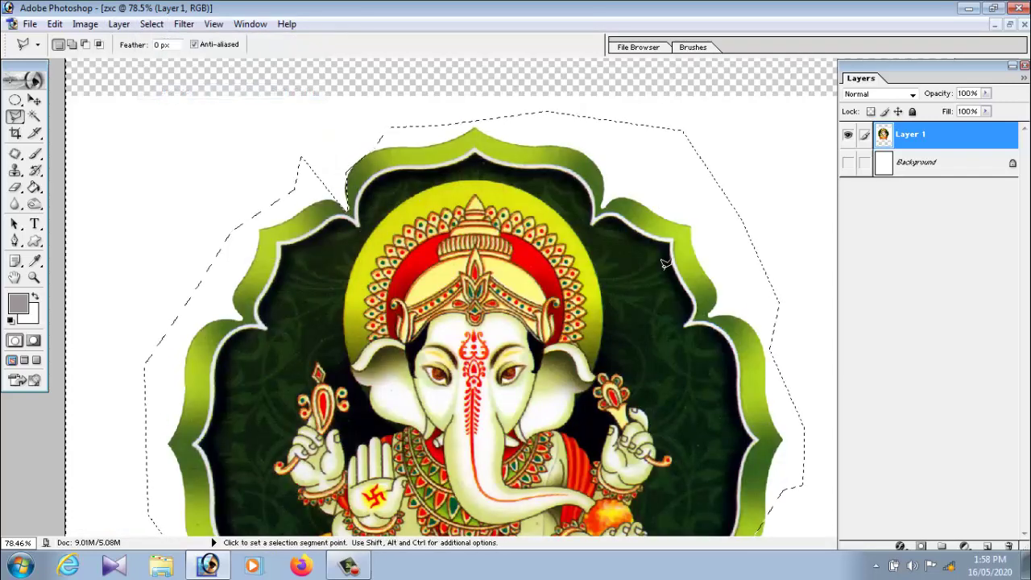
pyautogui.press('Delete')
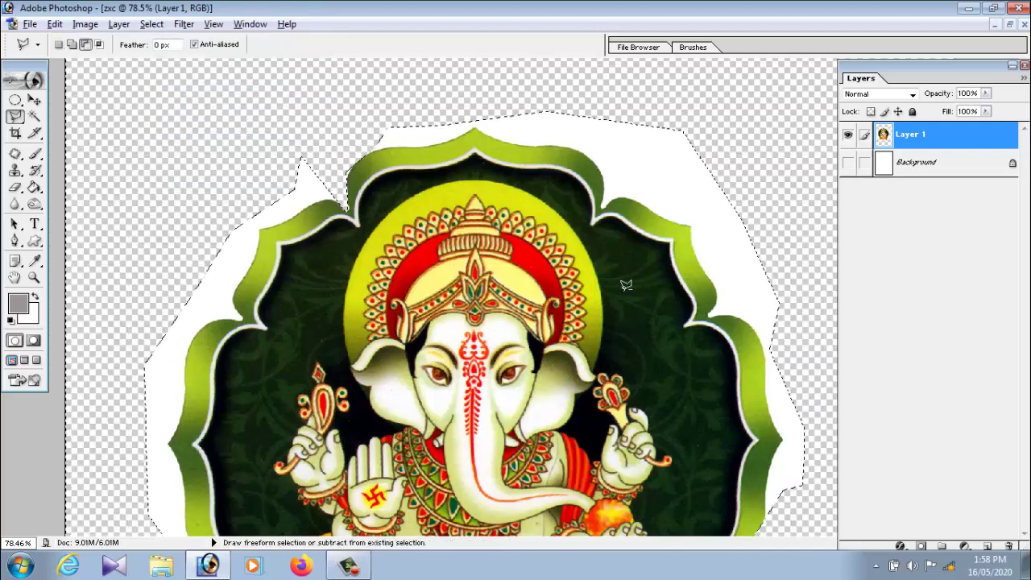
pyautogui.hotkey('ctrl', '0')
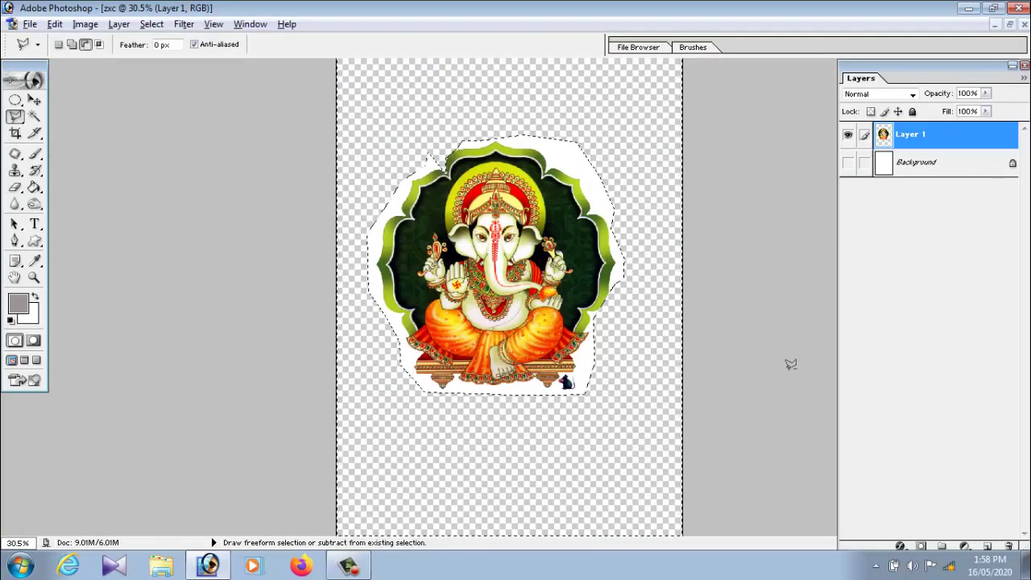
pyautogui.hotkey('ctrl', '-')
pyautogui.scroll(2, 542, 322)
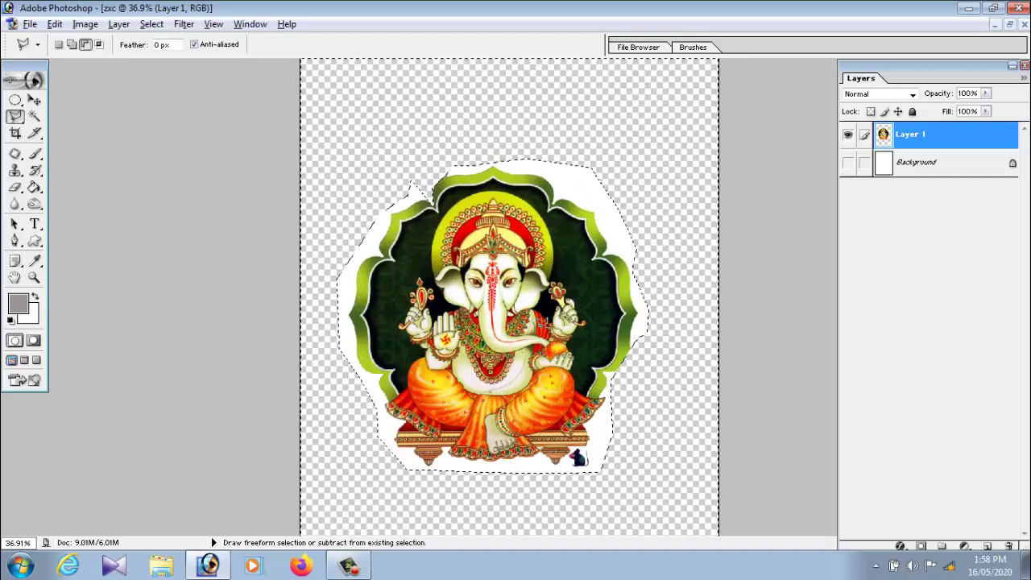
# Step: Undo the deletion to restore the white surround, leaving no selection active
pyautogui.click(33, 100)
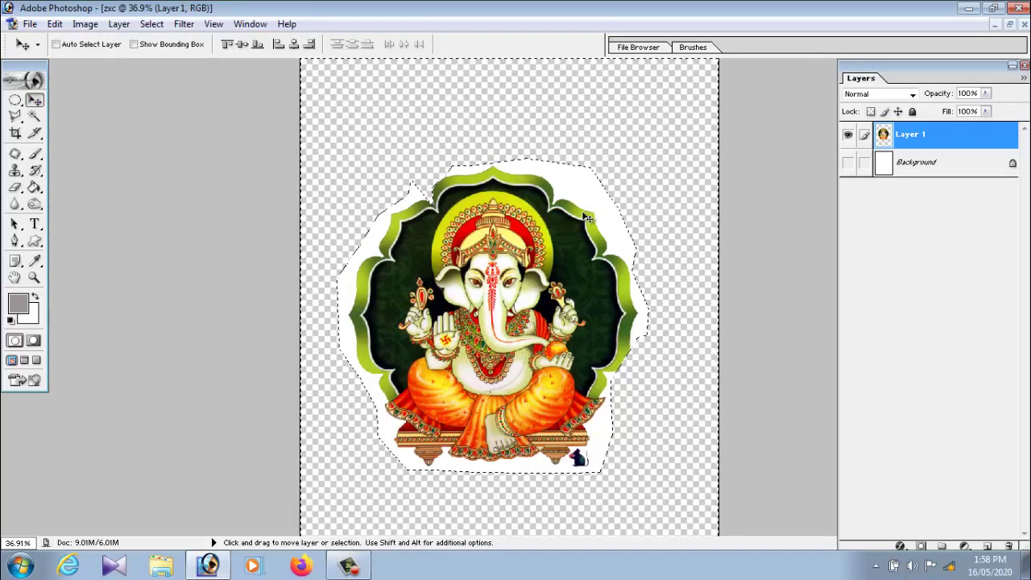
pyautogui.hotkey('ctrl', 'd')
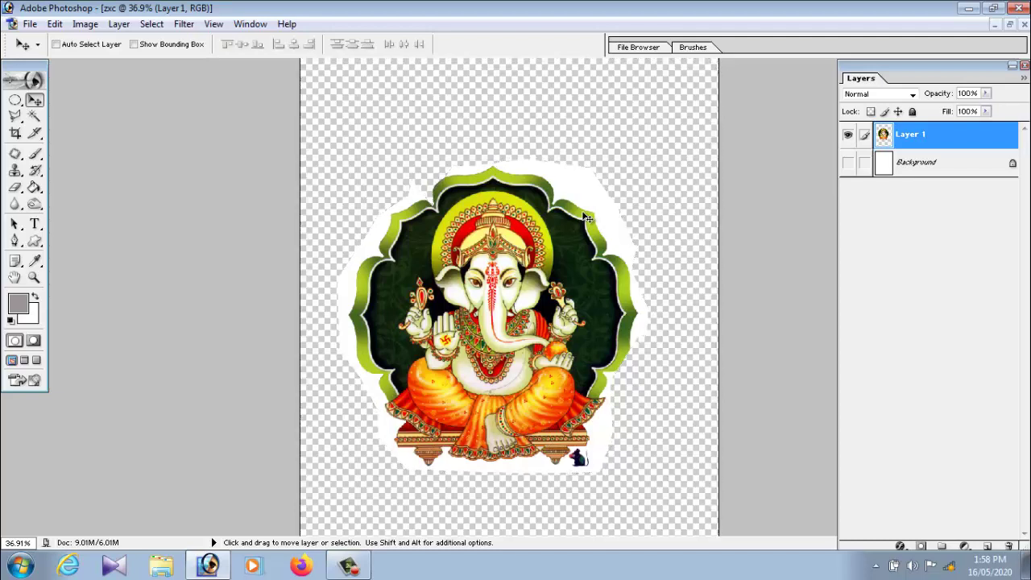
pyautogui.hotkey('ctrl', 'z')
pyautogui.hotkey('ctrl', 'alt', 'z')
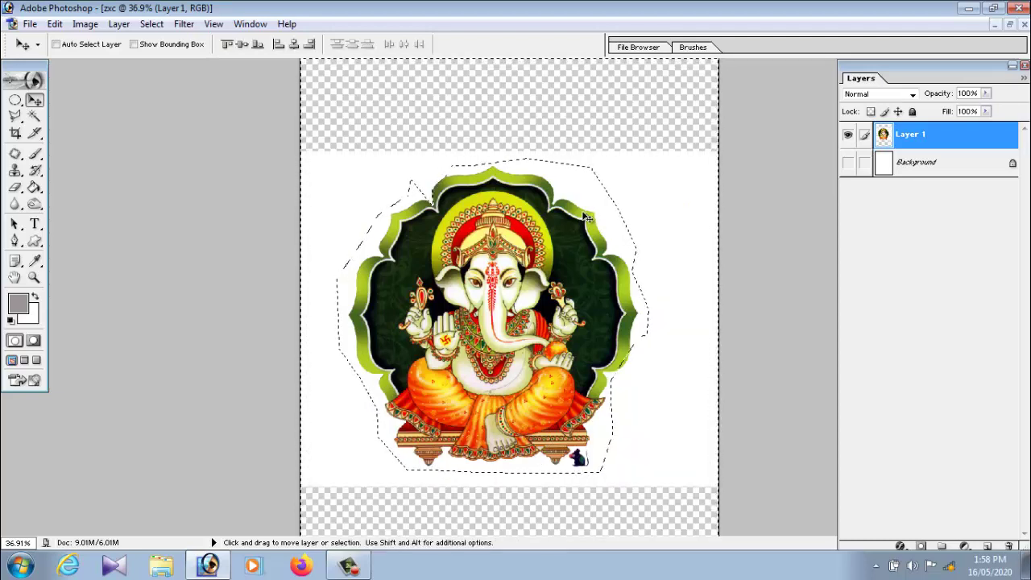
pyautogui.hotkey('ctrl', 'd')
pyautogui.moveTo(14, 116); pyautogui.dragTo(67, 136)
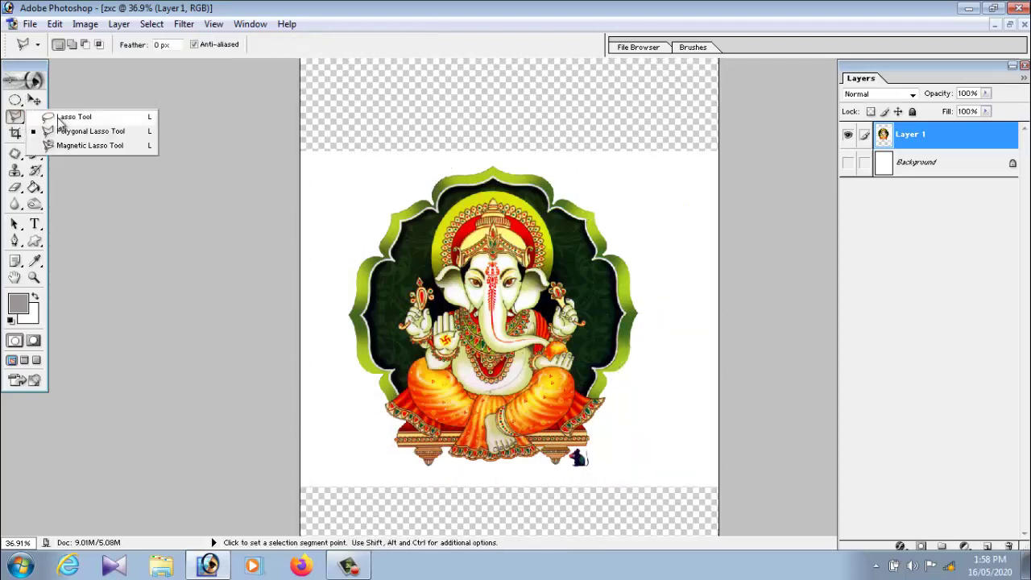
# Step: Start a polygon over the face, then cancel it and dismiss the no-pixels warning
pyautogui.click(68, 135)
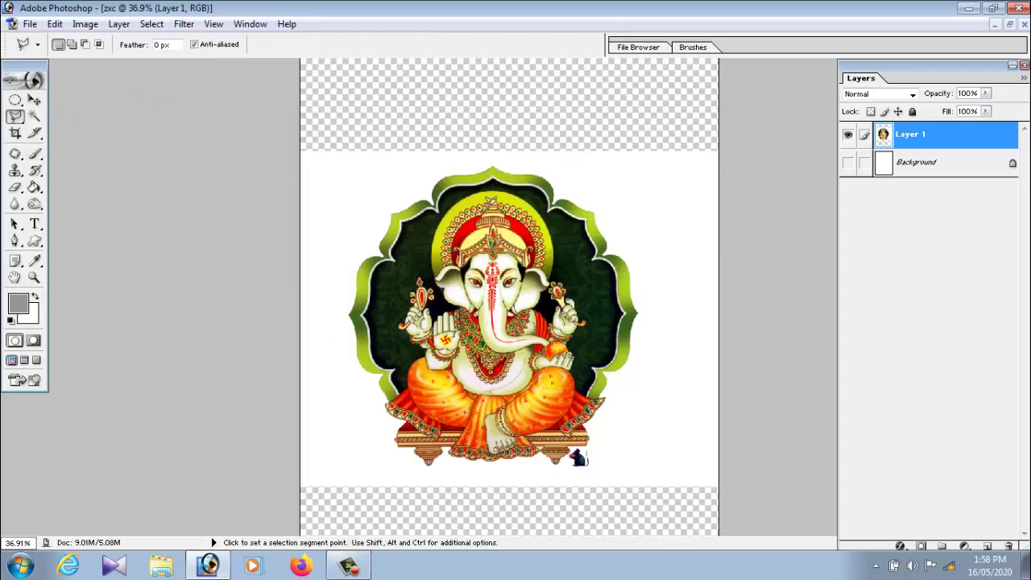
pyautogui.click(463, 277)
pyautogui.click(444, 302)
pyautogui.click(547, 299)
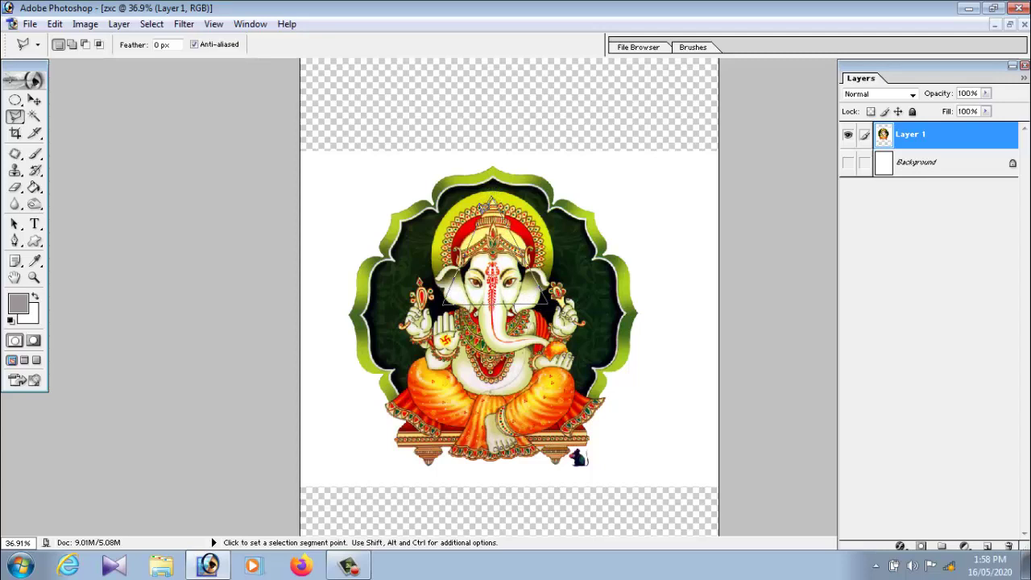
pyautogui.press('Escape')
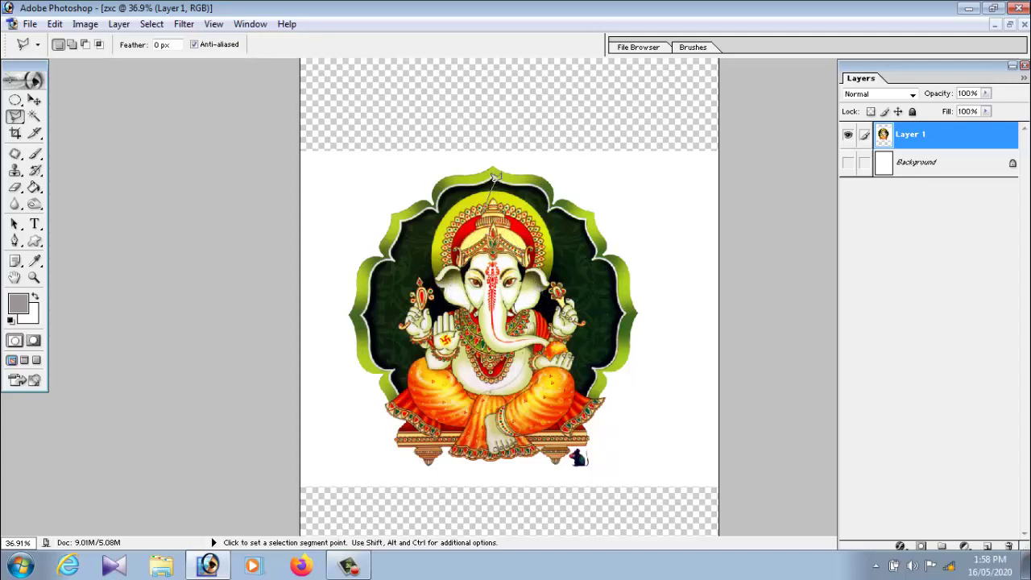
pyautogui.hotkey('ctrl', 'j')
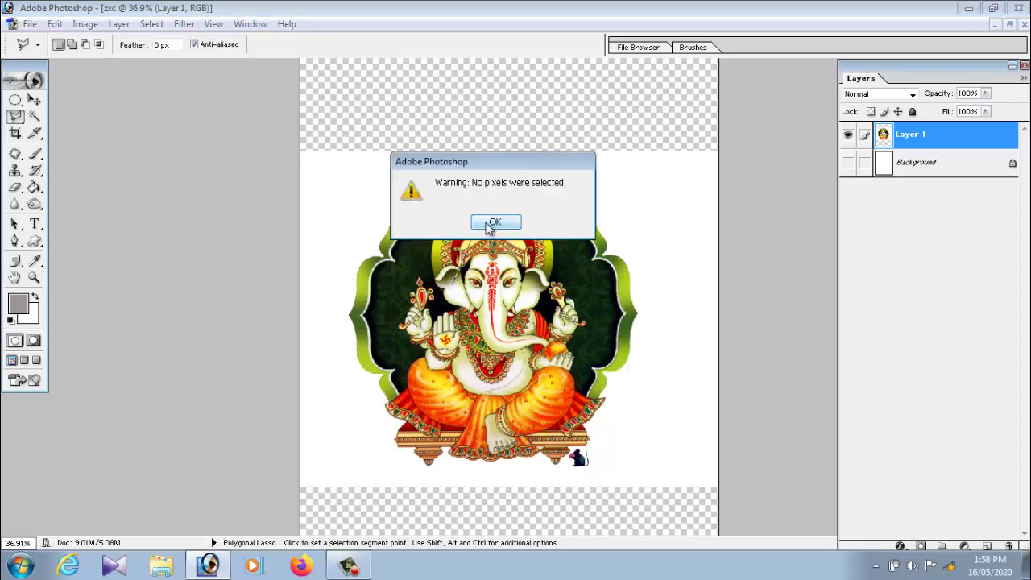
pyautogui.click(491, 221)
# Step: Select a triangle over Ganesha's head and copy it
pyautogui.click(491, 173)
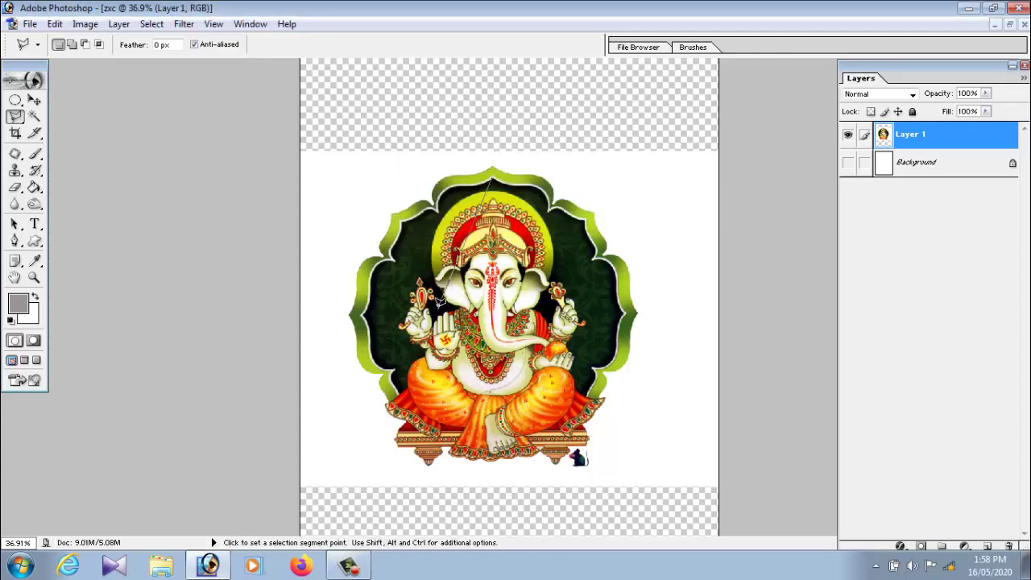
pyautogui.click(442, 306)
pyautogui.click(553, 301)
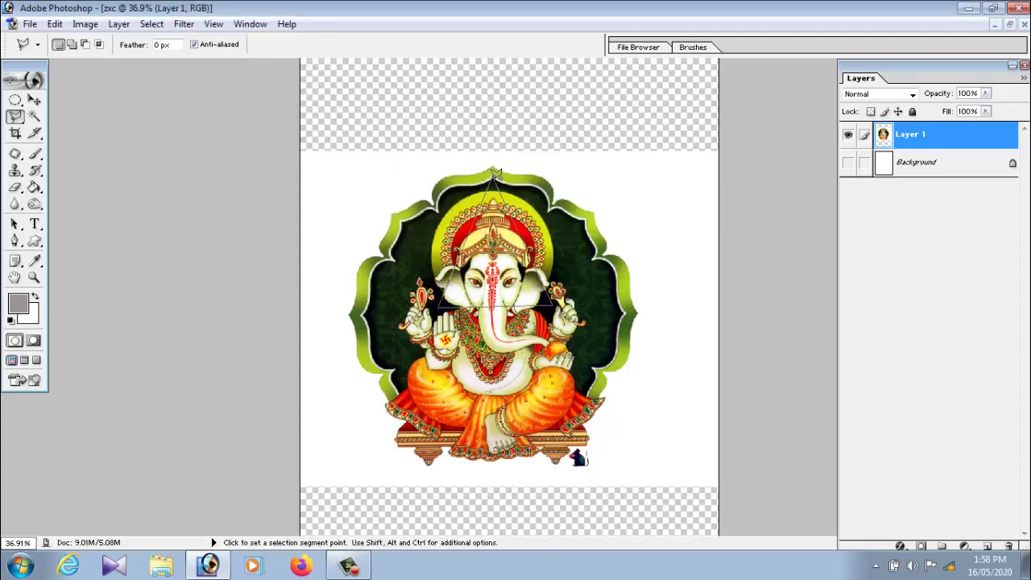
pyautogui.click(492, 174)
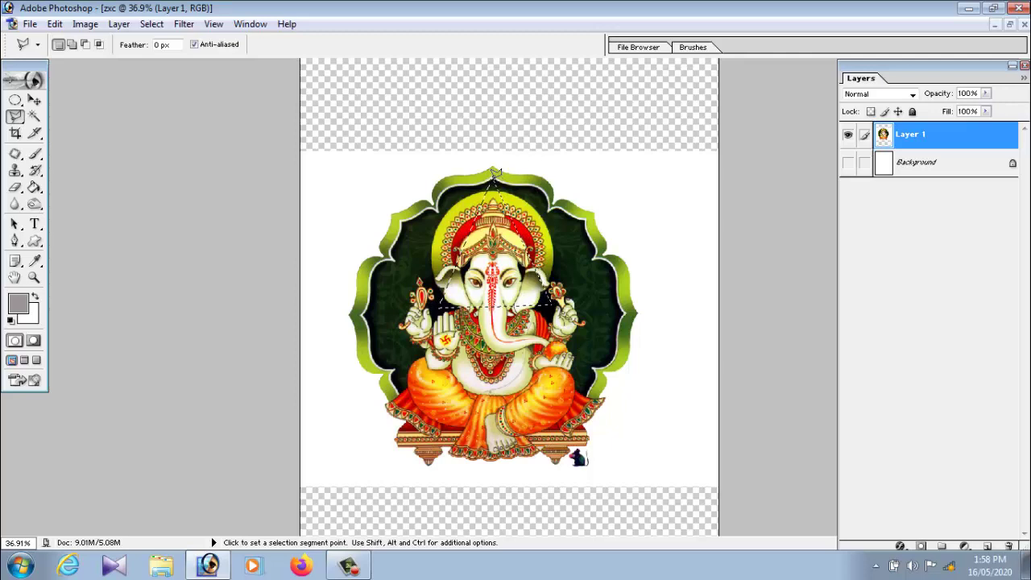
pyautogui.click(33, 99)
pyautogui.click(55, 24)
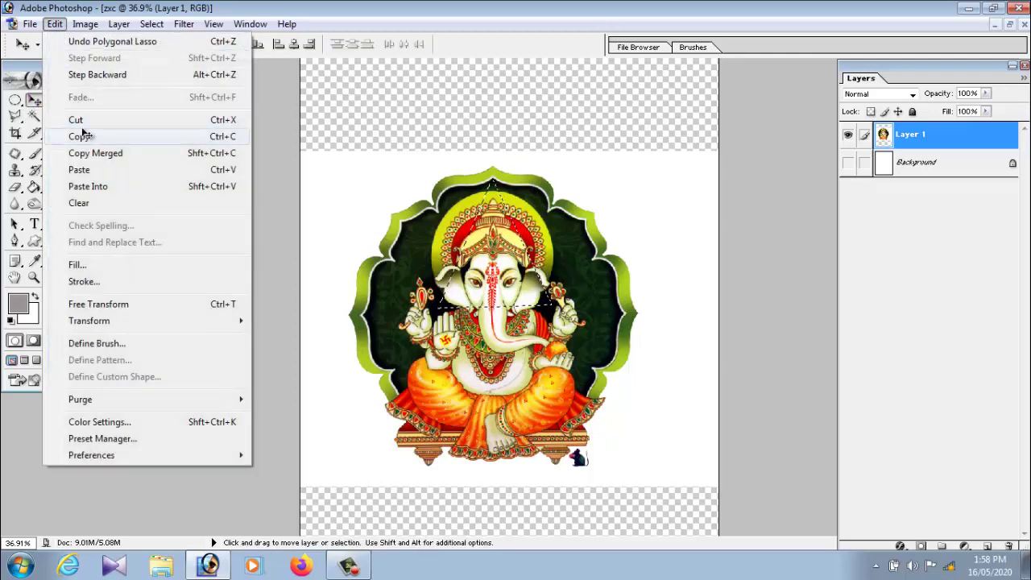
pyautogui.click(79, 136)
pyautogui.click(55, 24)
# Step: Paste the head triangle as Layer 2, move it lower right, and duplicate it lower left
pyautogui.click(79, 170)
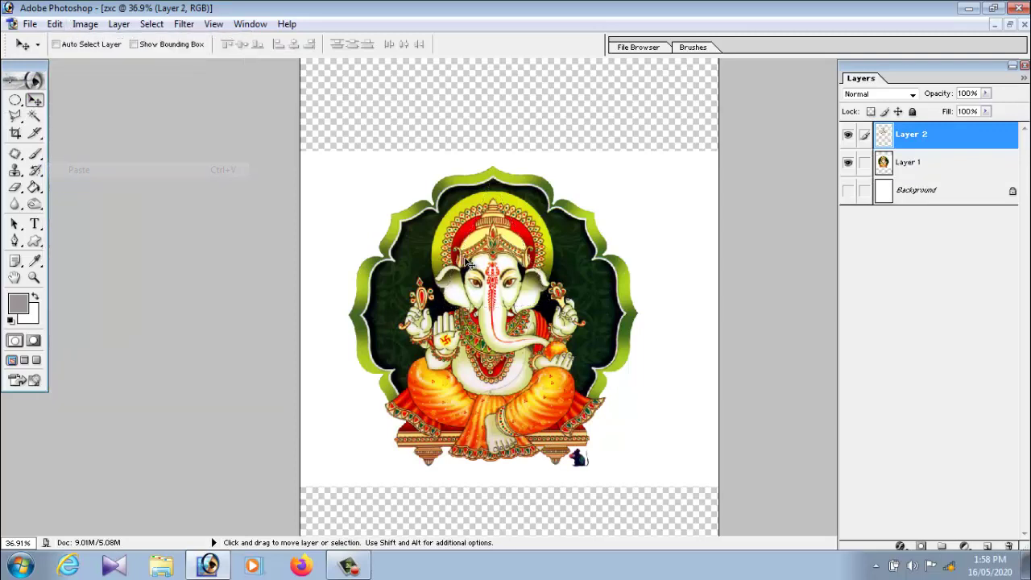
pyautogui.moveTo(492, 265)
pyautogui.mouseDown()
pyautogui.moveTo(673, 250)
pyautogui.moveTo(658, 444)
pyautogui.mouseUp()
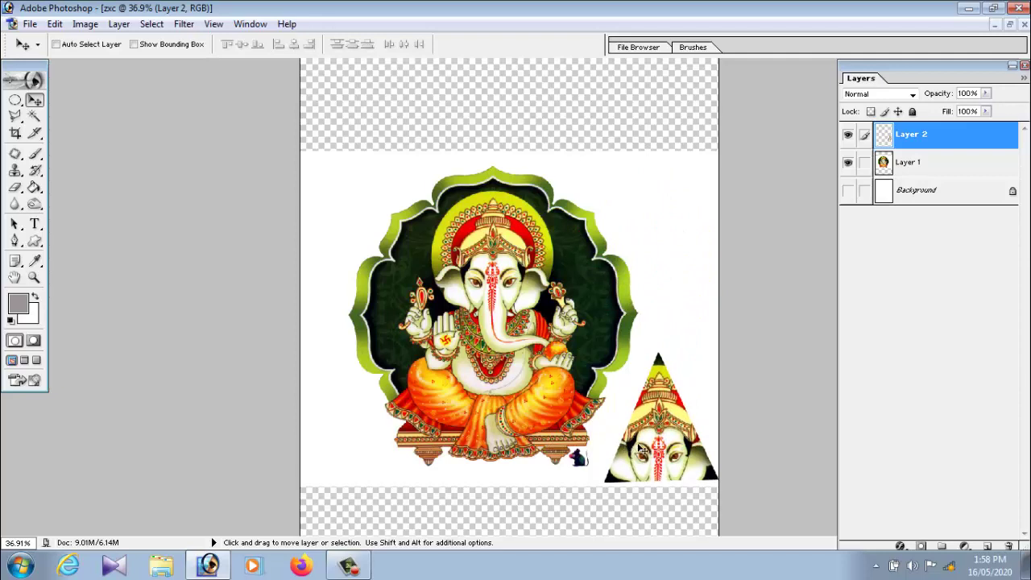
pyautogui.moveTo(640, 448); pyautogui.dragTo(359, 454)
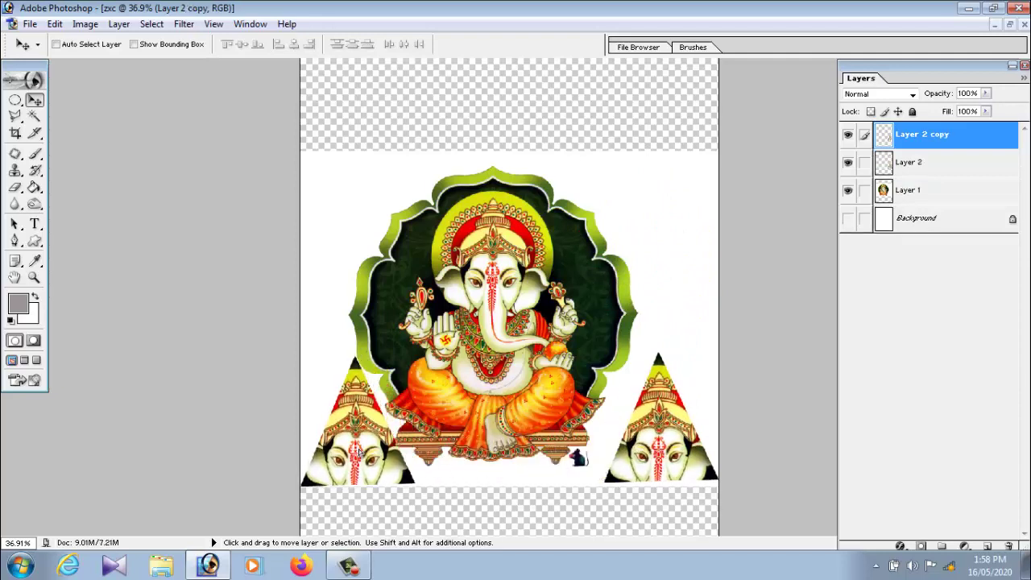
# Step: Delete the Layer 2 copy and Layer 2 layers, confirming each deletion
pyautogui.moveTo(15, 116); pyautogui.dragTo(48, 137)
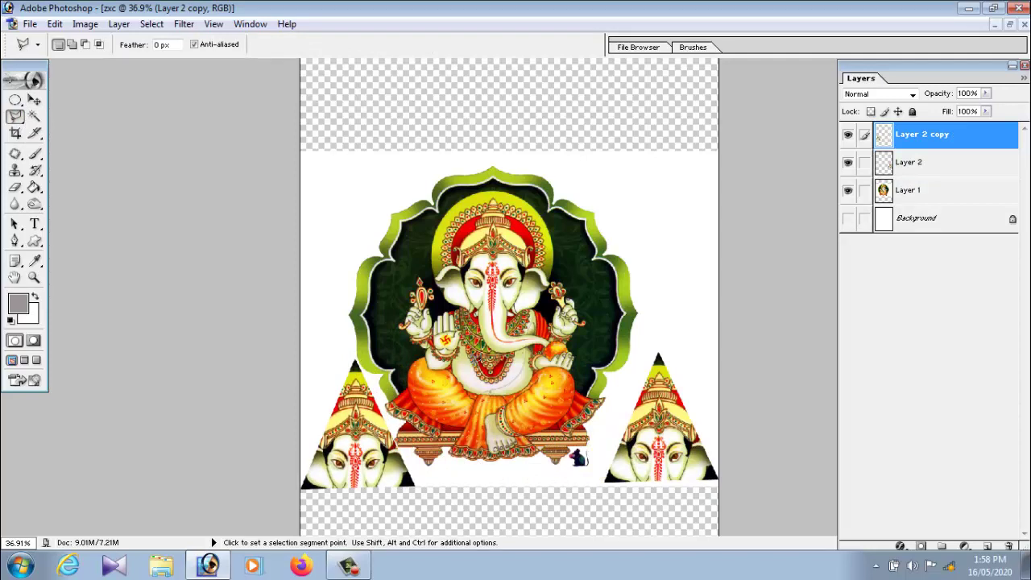
pyautogui.click(34, 100)
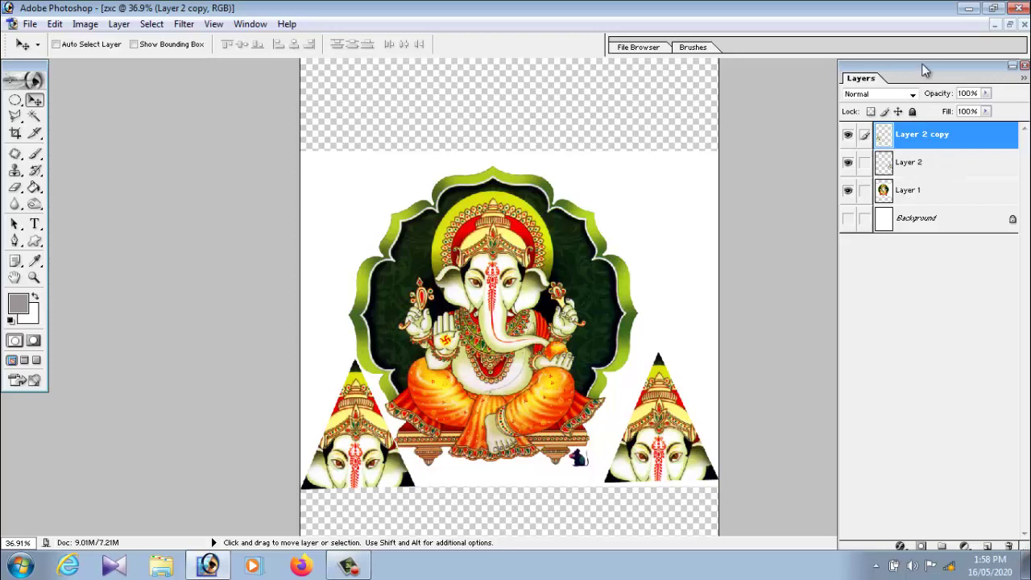
pyautogui.moveTo(924, 70); pyautogui.dragTo(899, 47)
pyautogui.click(982, 523)
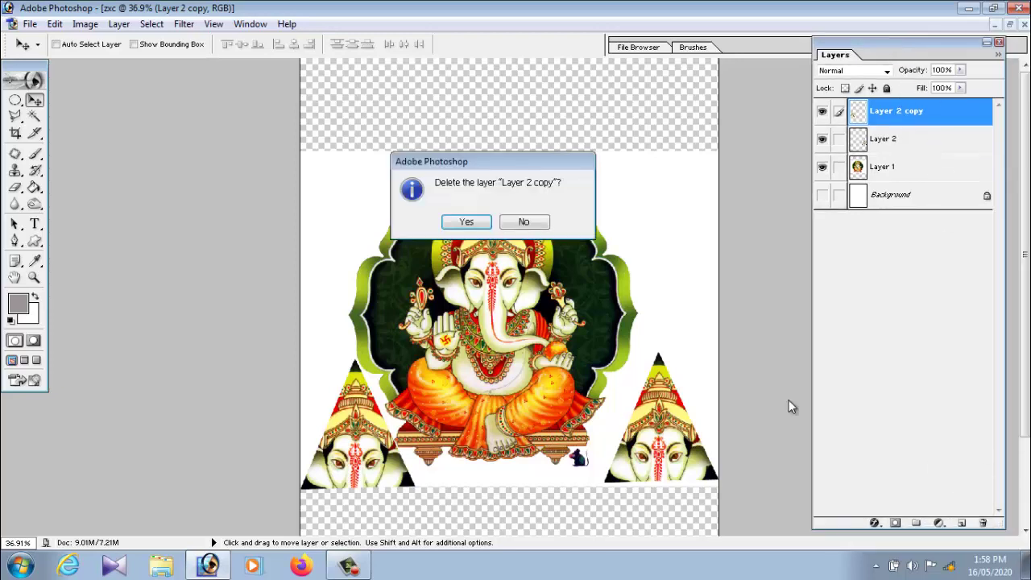
pyautogui.click(468, 223)
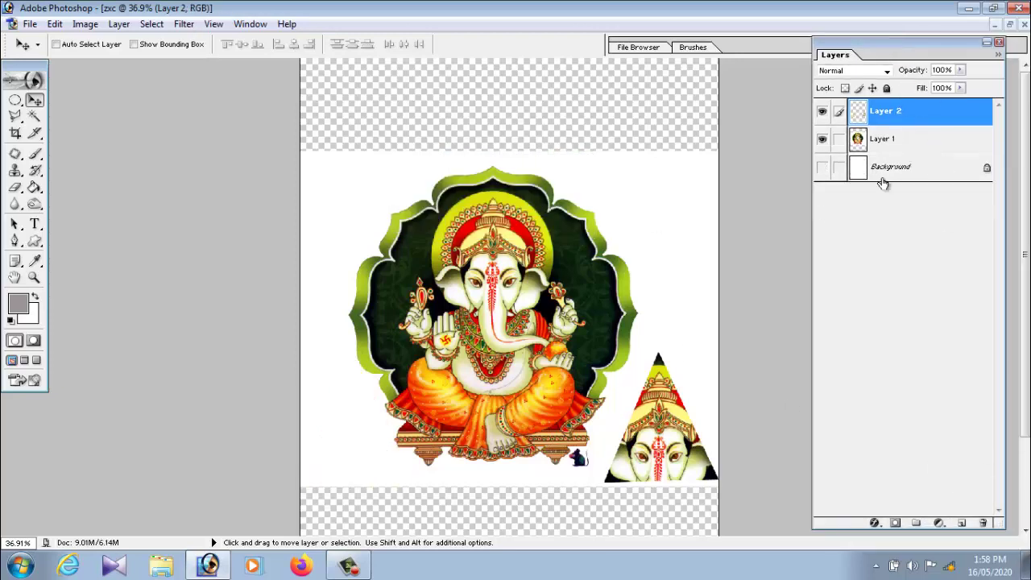
pyautogui.click(983, 523)
pyautogui.click(466, 222)
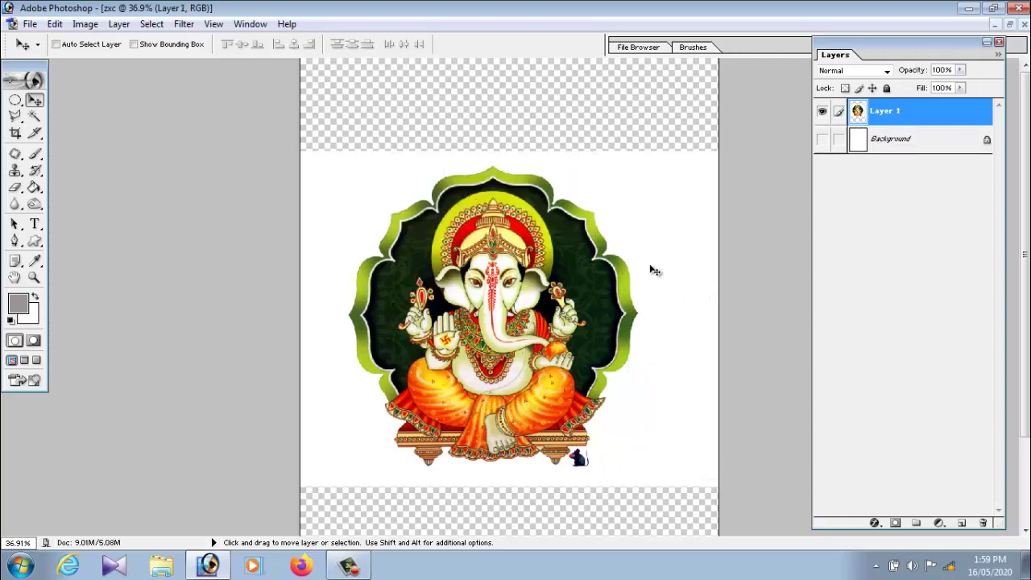
pyautogui.click(14, 116)
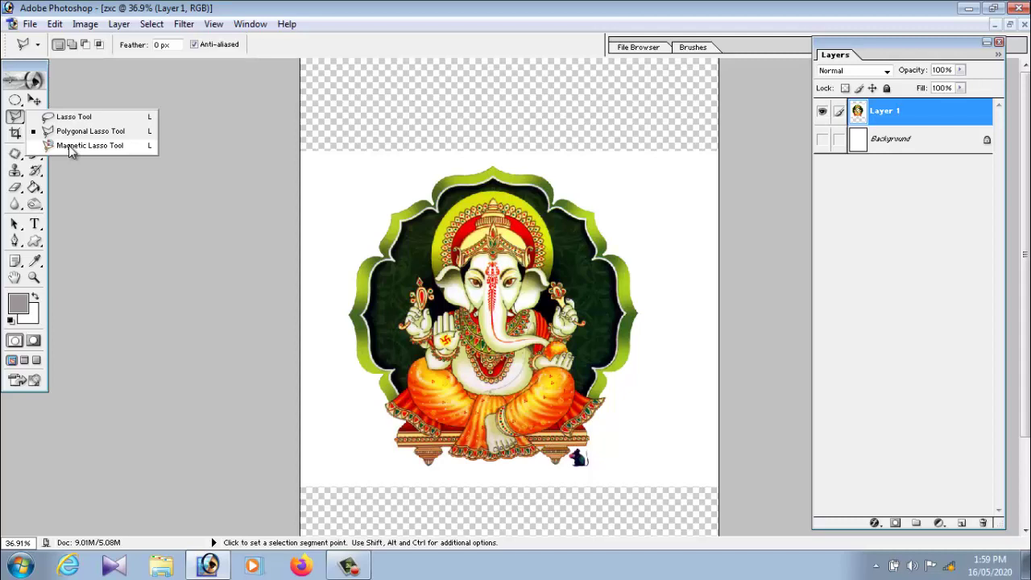
# Step: Trace a Magnetic Lasso selection around Ganesha's scalloped green frame, then fit the image on screen
pyautogui.click(68, 145)
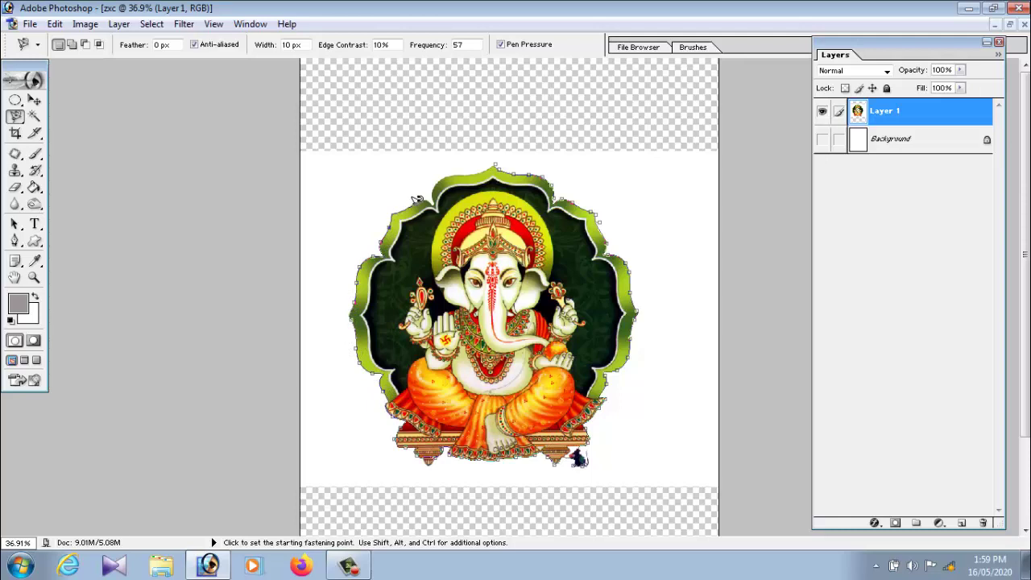
pyautogui.click(499, 161)
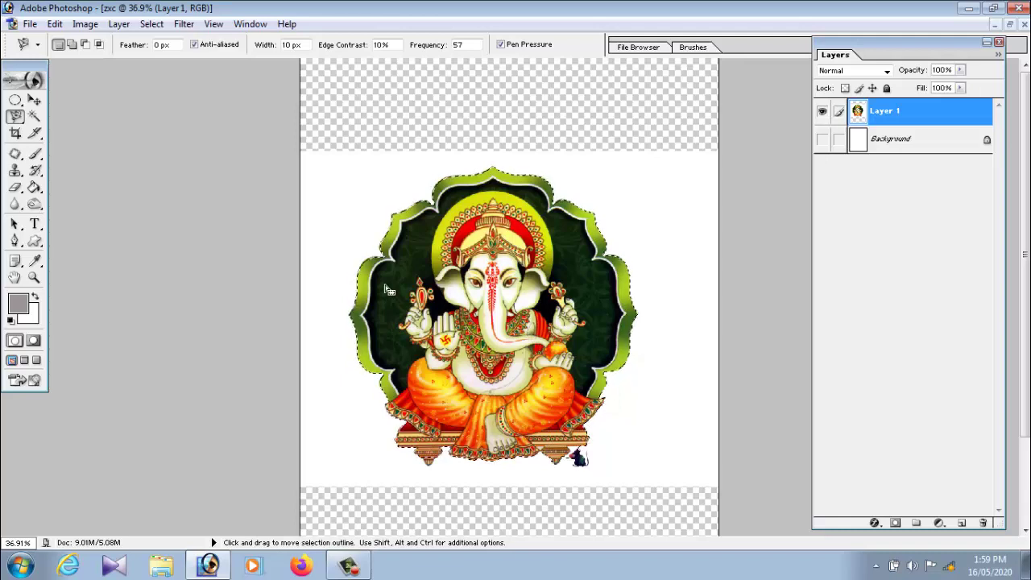
pyautogui.hotkey('ctrl', '+')
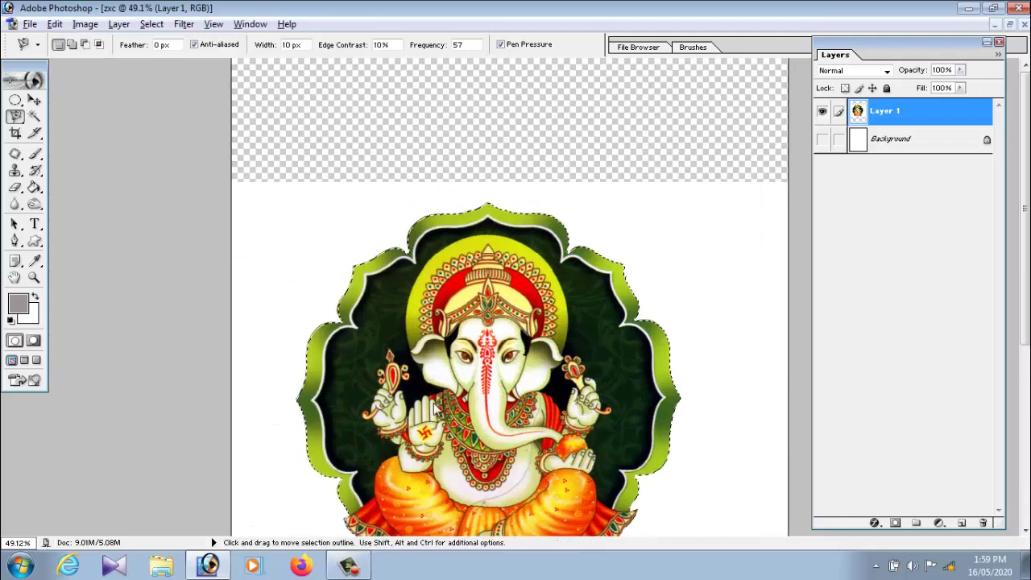
pyautogui.click(15, 116)
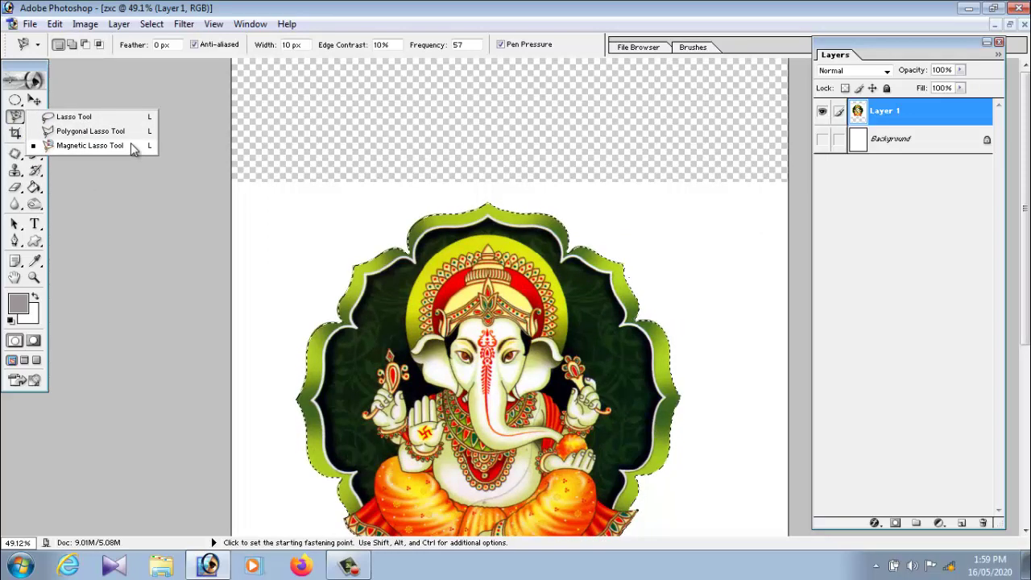
pyautogui.click(102, 145)
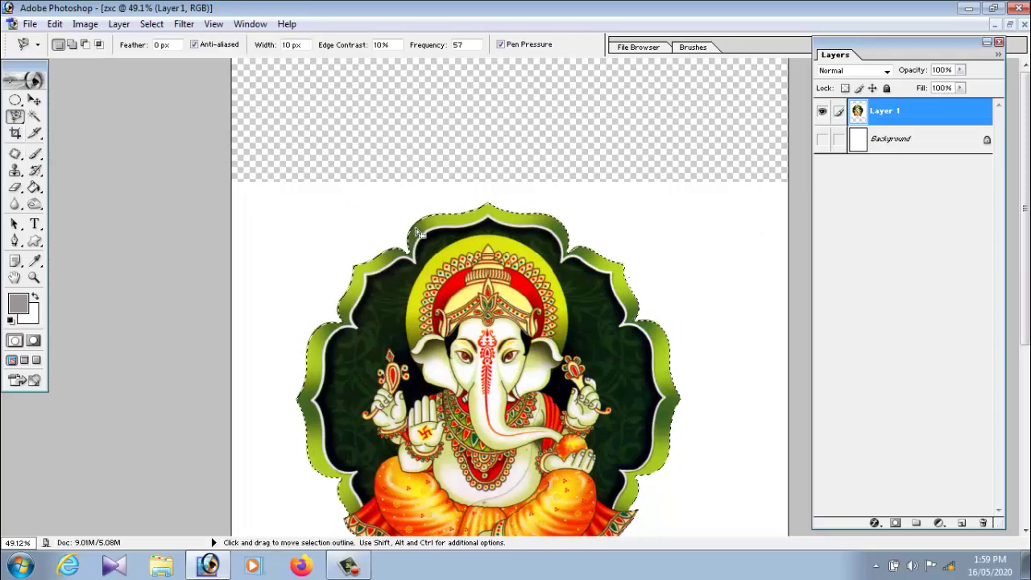
pyautogui.hotkey('ctrl', '0')
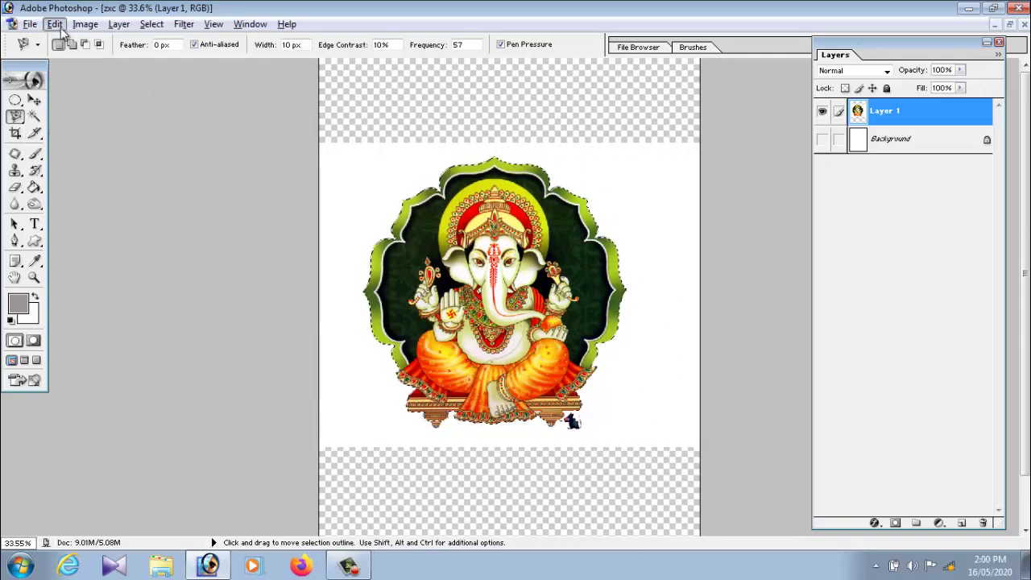
# Step: Invert the selection, delete the white surround, and show the Background layer
pyautogui.click(151, 24)
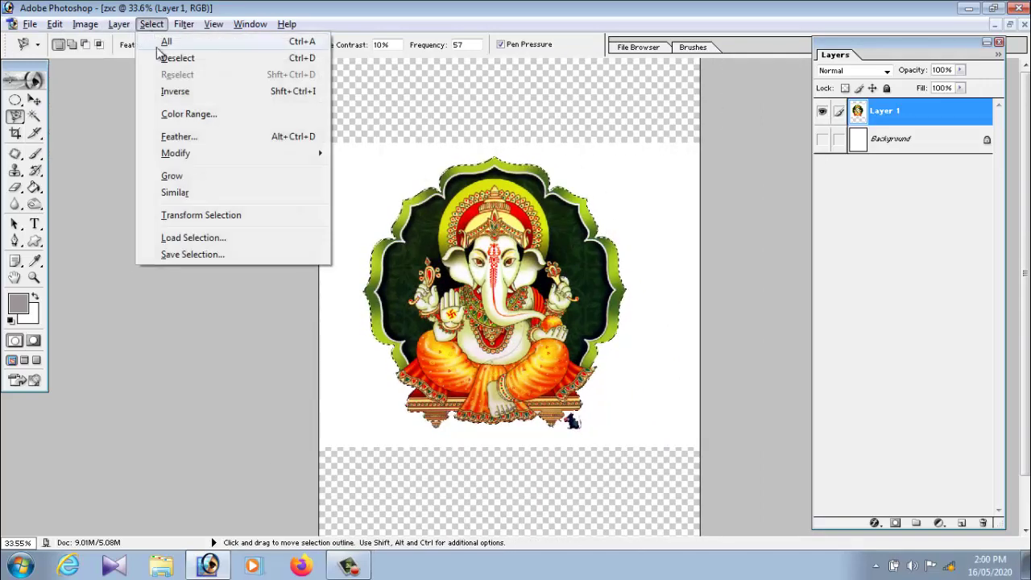
pyautogui.click(169, 93)
pyautogui.press('Delete')
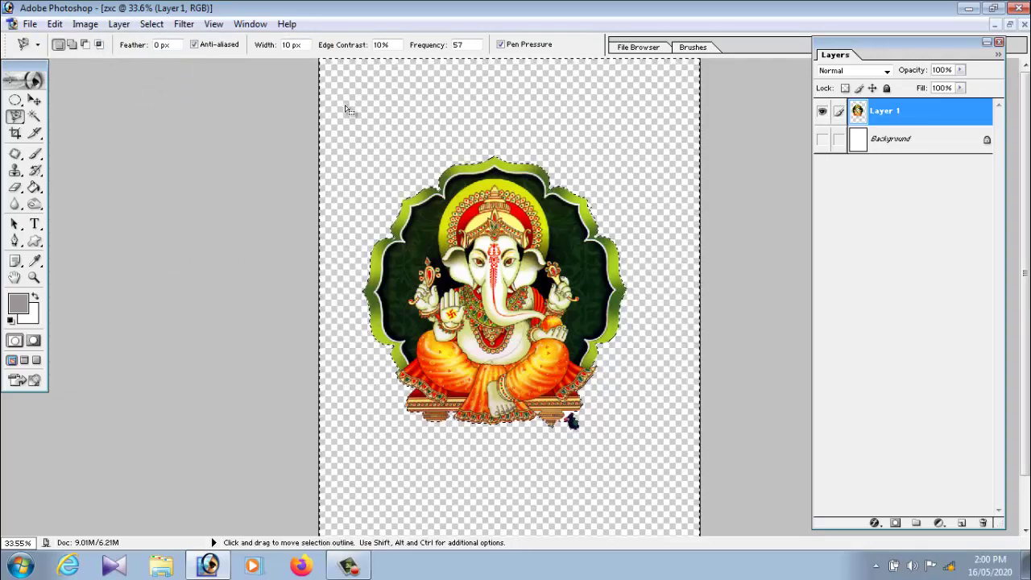
pyautogui.click(822, 142)
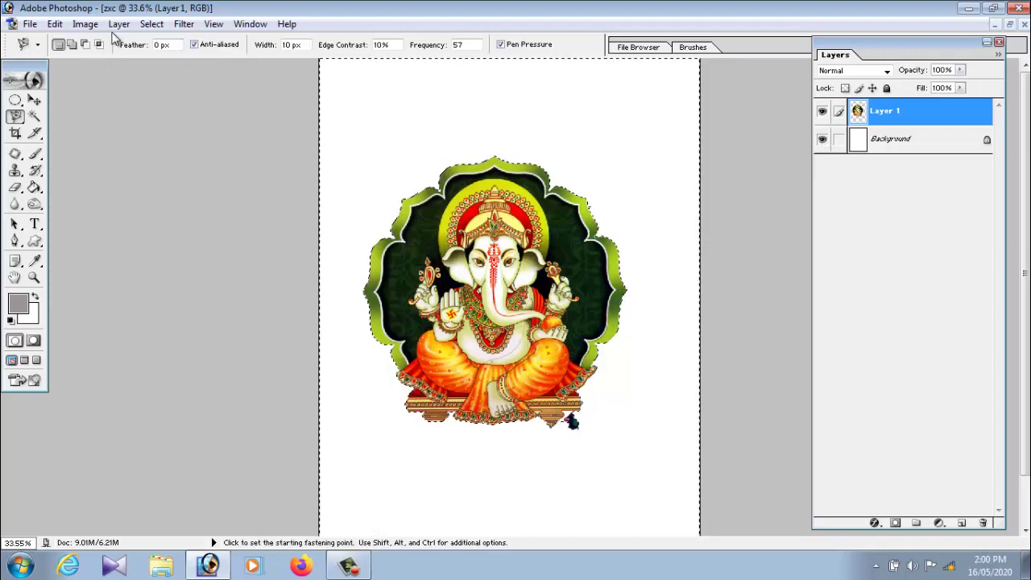
# Step: Deselect and move the Ganesha cut-out higher on the canvas
pyautogui.click(152, 24)
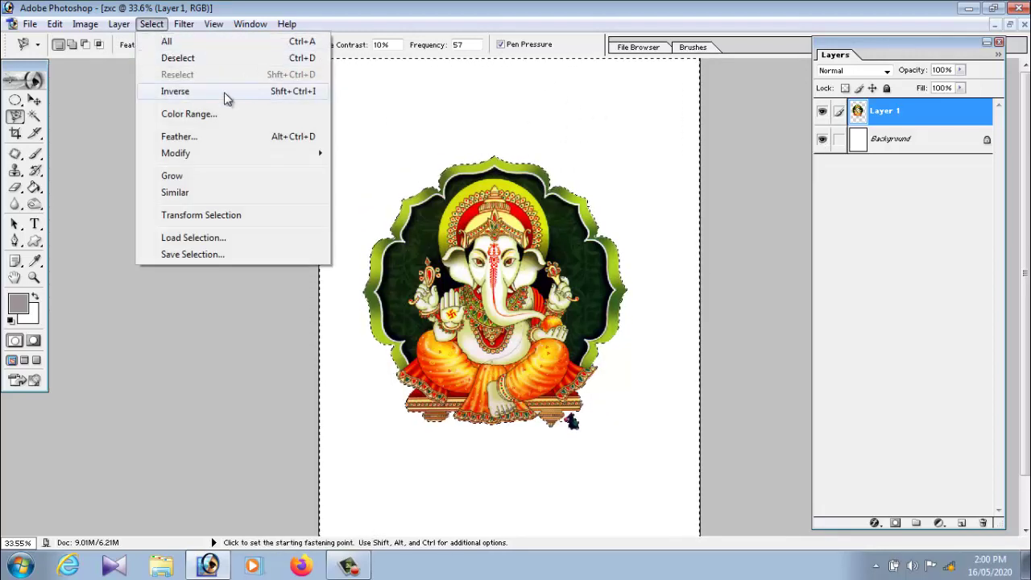
pyautogui.click(200, 58)
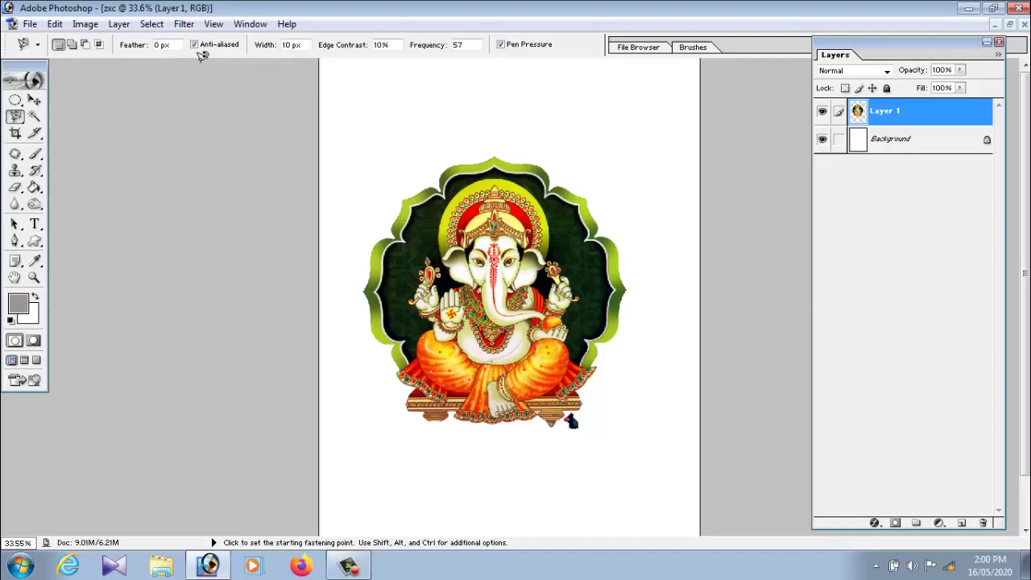
pyautogui.click(34, 100)
pyautogui.moveTo(539, 279)
pyautogui.mouseDown()
pyautogui.moveTo(542, 231)
pyautogui.moveTo(516, 286)
pyautogui.mouseUp()
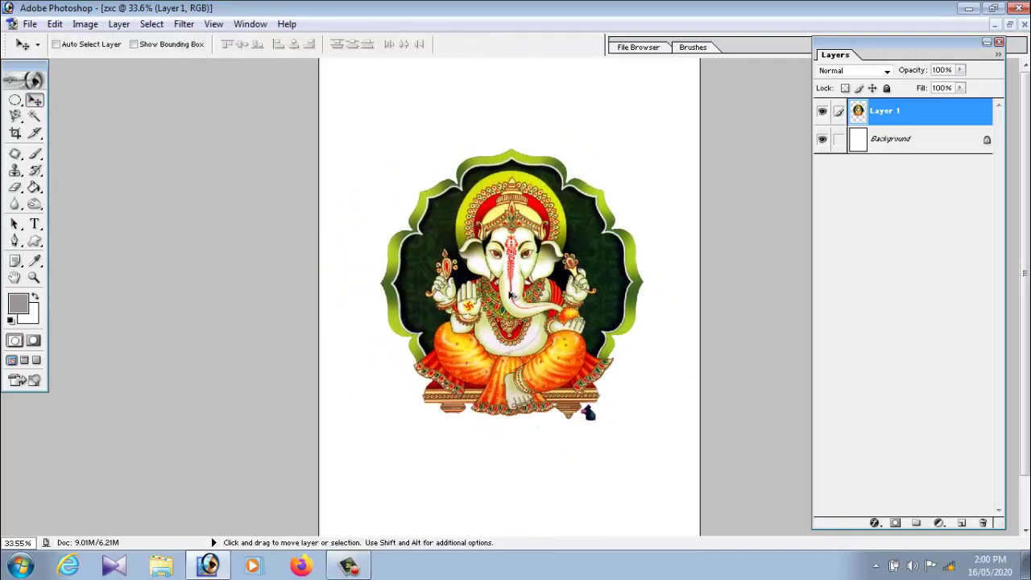
pyautogui.moveTo(509, 296)
pyautogui.mouseDown()
pyautogui.moveTo(519, 291)
pyautogui.moveTo(508, 315)
pyautogui.mouseUp()
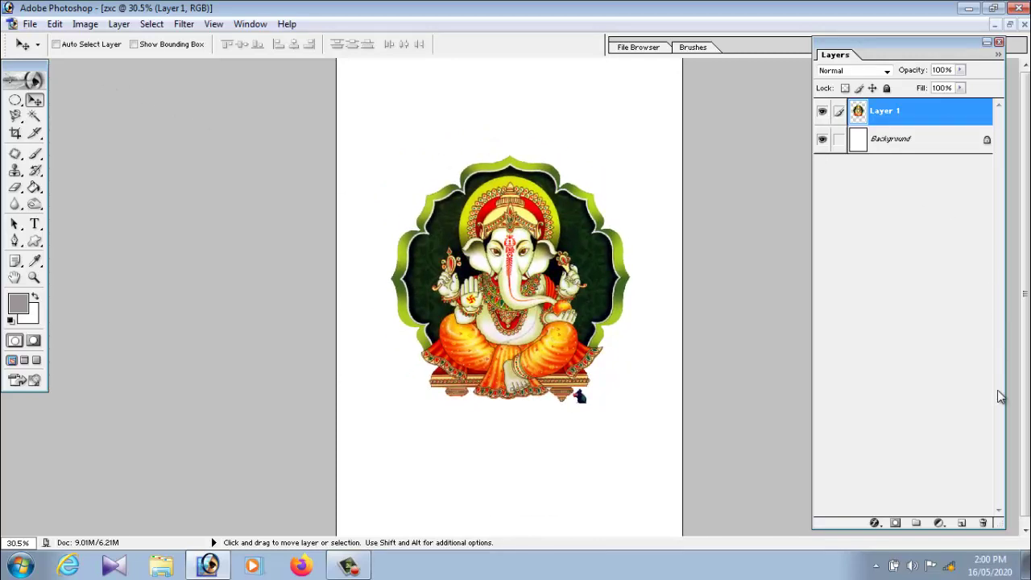
# Step: Add a new layer, choose the Gradient Tool in Radial style, and test gradient drags
pyautogui.click(961, 524)
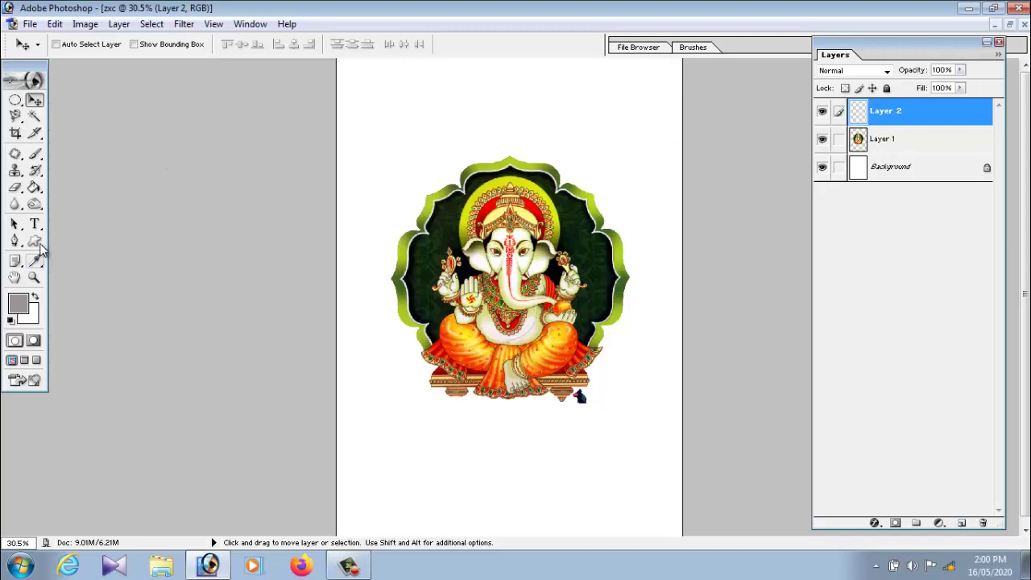
pyautogui.click(33, 187)
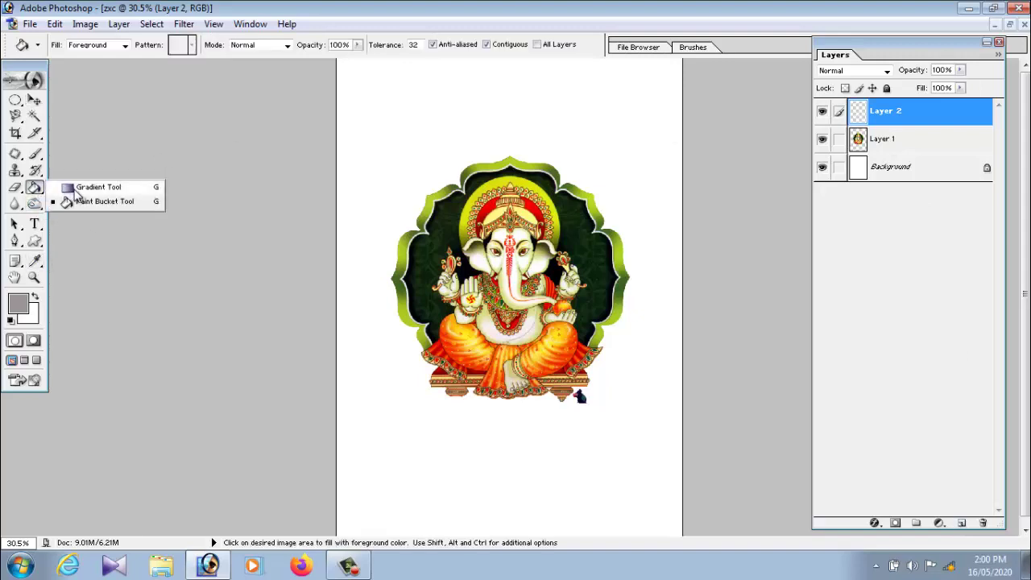
pyautogui.click(74, 187)
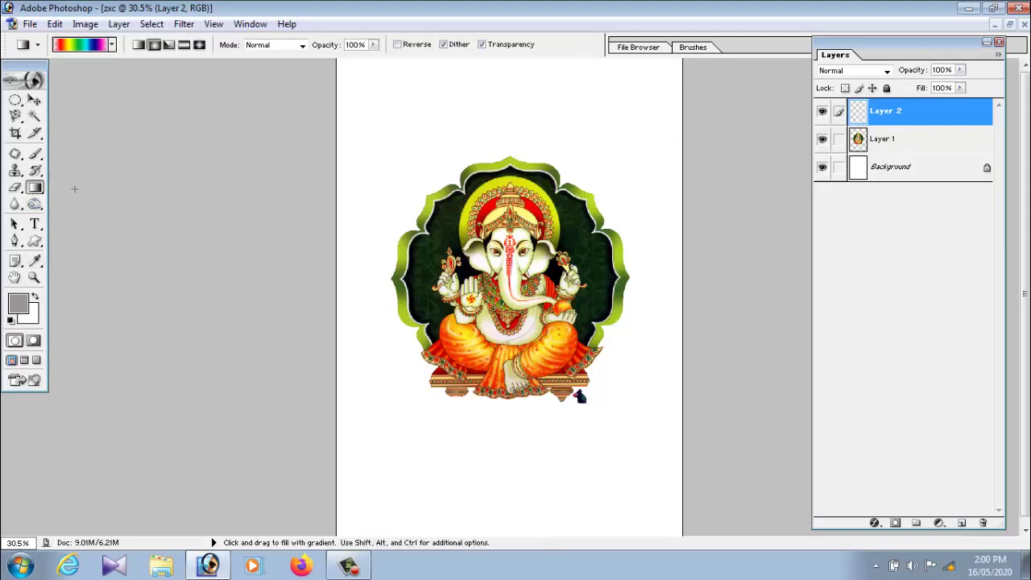
pyautogui.click(154, 46)
pyautogui.moveTo(517, 261); pyautogui.dragTo(270, 322)
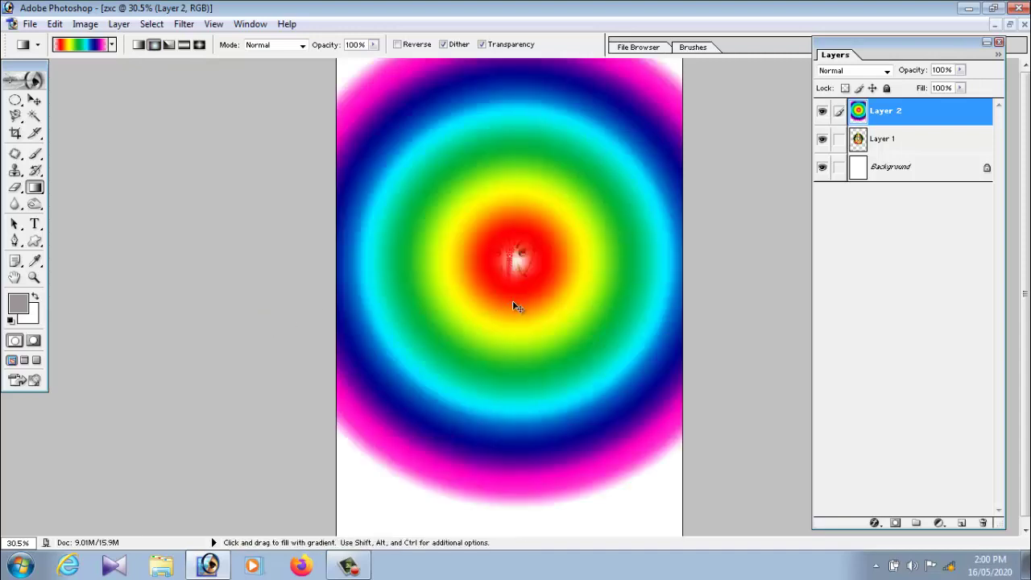
pyautogui.hotkey('ctrl', 'z')
pyautogui.moveTo(516, 245); pyautogui.dragTo(214, 509)
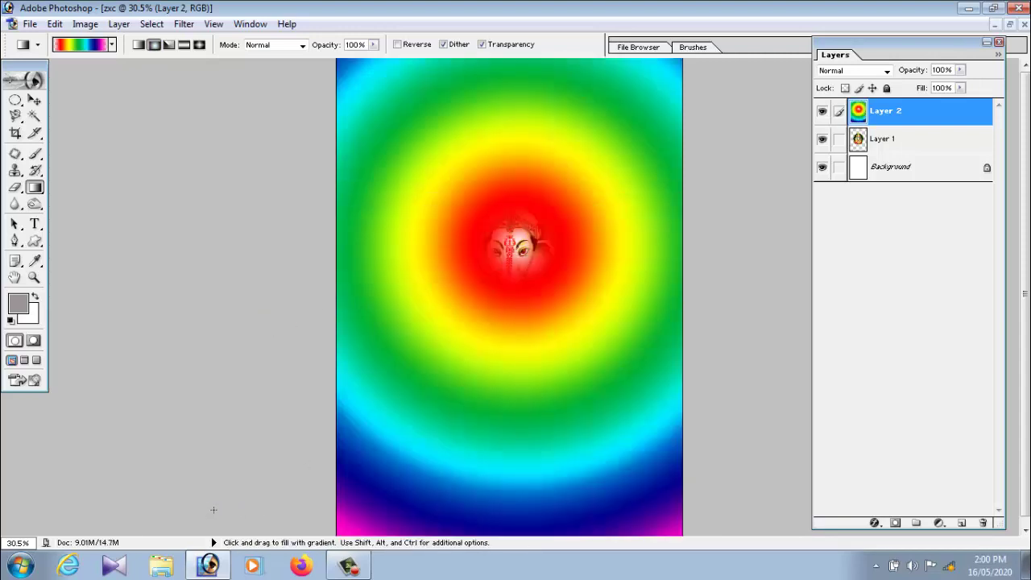
pyautogui.hotkey('ctrl', 'z')
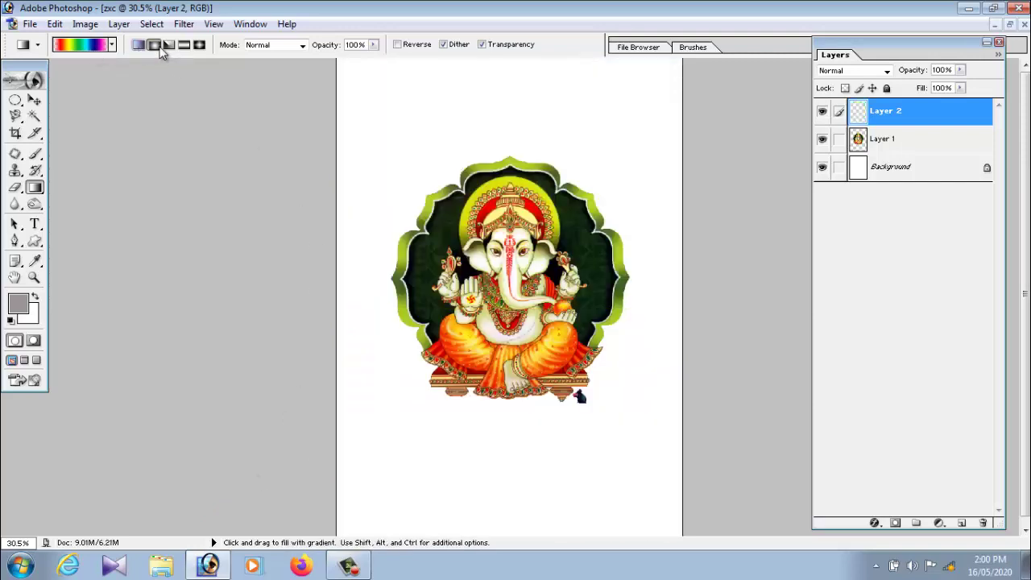
# Step: Pick the Spectrum preset and fill Layer 2 with a centred radial rainbow gradient
pyautogui.click(112, 45)
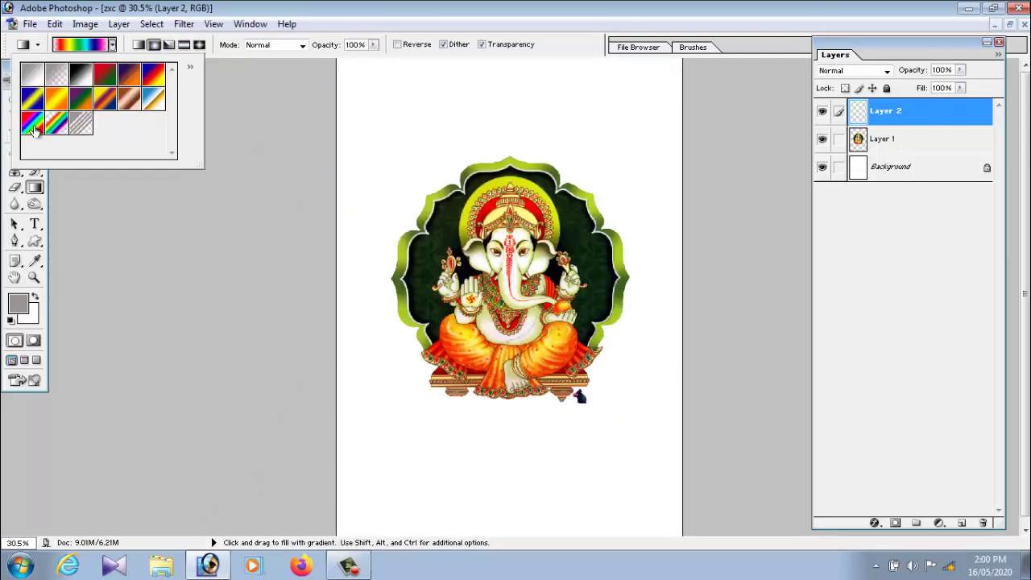
pyautogui.click(32, 125)
pyautogui.click(155, 45)
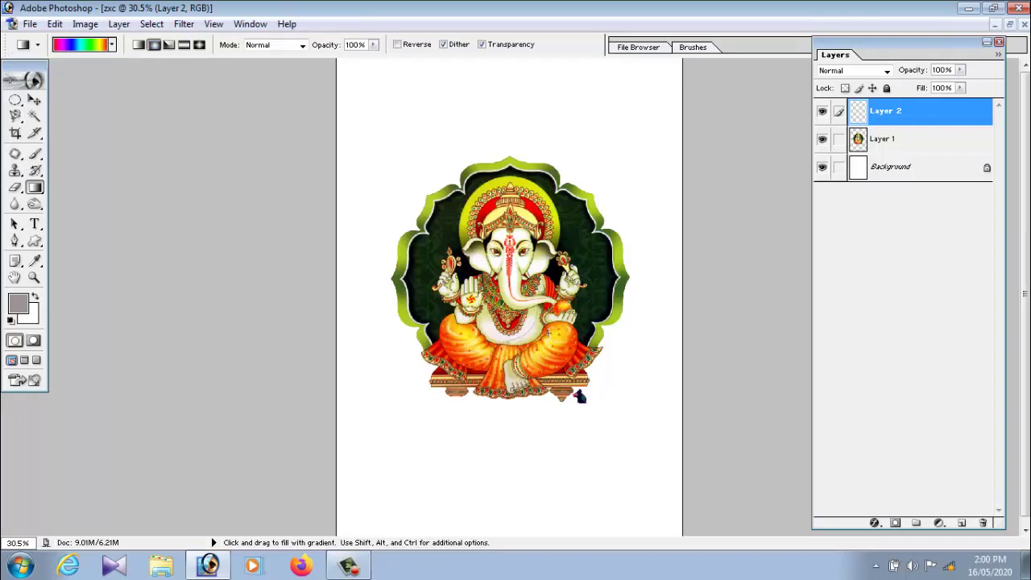
pyautogui.moveTo(508, 268); pyautogui.dragTo(341, 407)
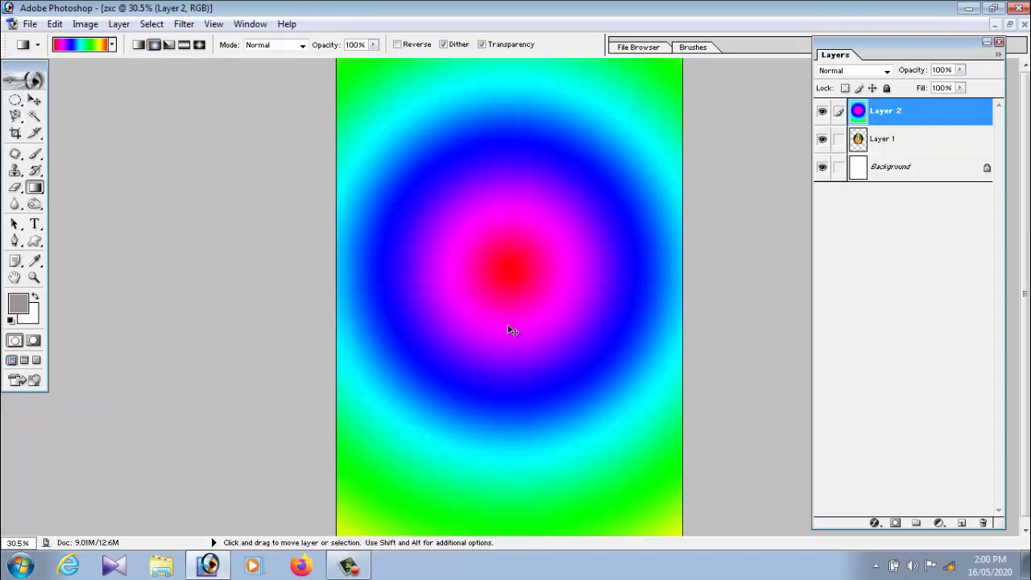
pyautogui.hotkey('ctrl', 'z')
pyautogui.moveTo(513, 277); pyautogui.dragTo(681, 414)
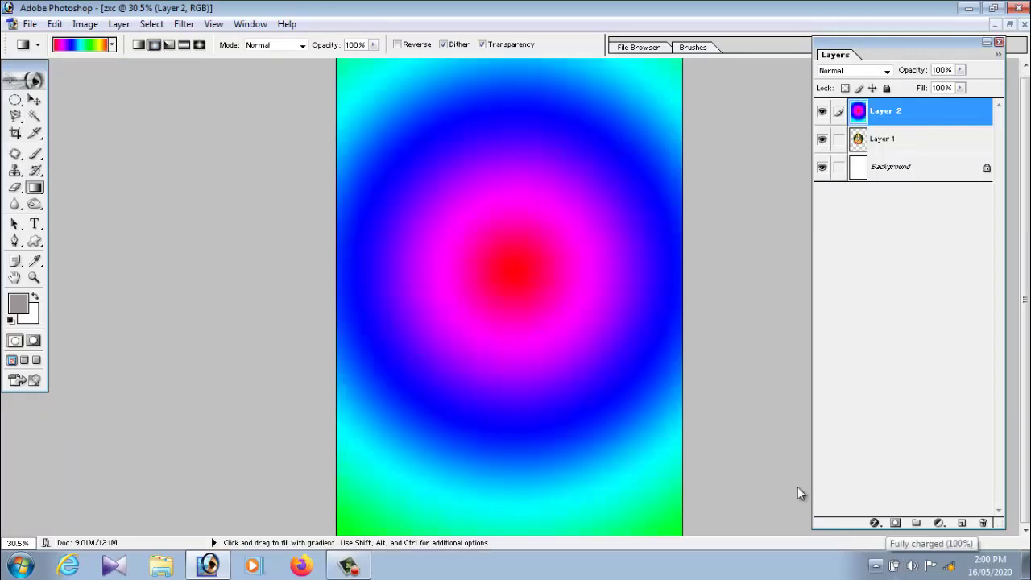
pyautogui.hotkey('ctrl', 'z')
pyautogui.moveTo(505, 270); pyautogui.dragTo(277, 414)
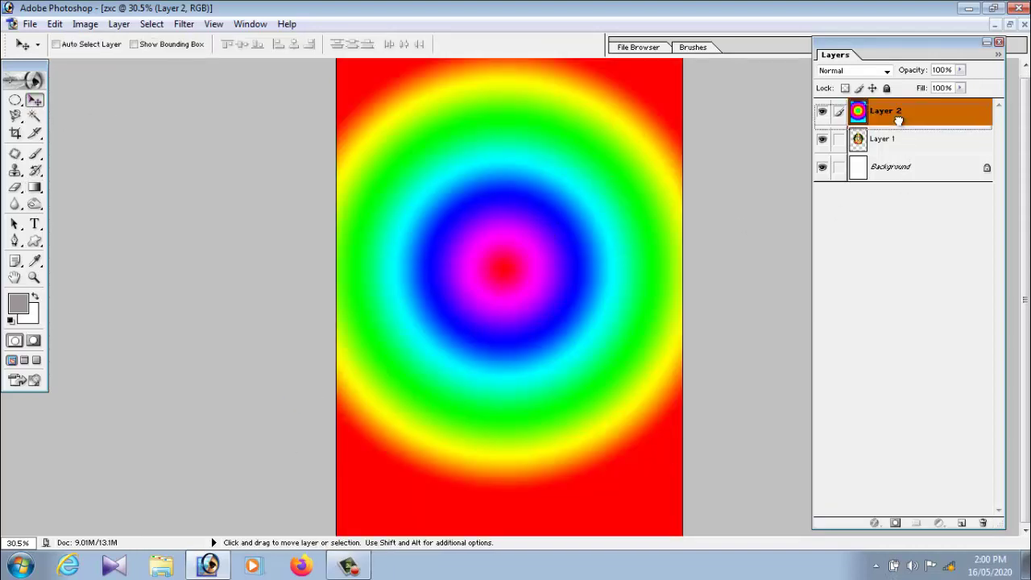
# Step: Move Layer 2 below Layer 1 and marquee-delete the white strip along the left edge
pyautogui.moveTo(898, 116); pyautogui.dragTo(841, 189)
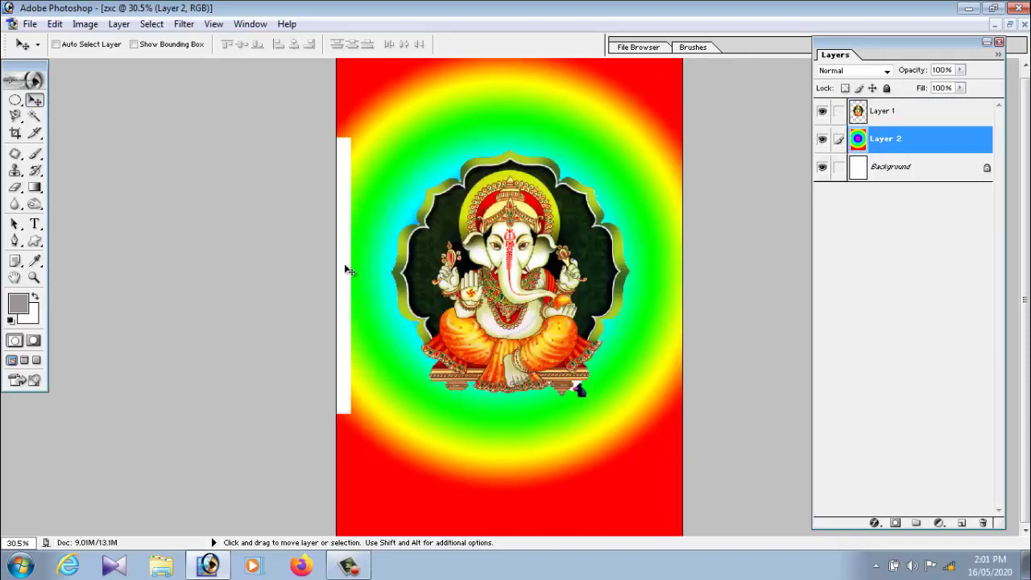
pyautogui.rightClick(345, 264)
pyautogui.click(16, 103)
pyautogui.click(16, 103)
pyautogui.click(97, 100)
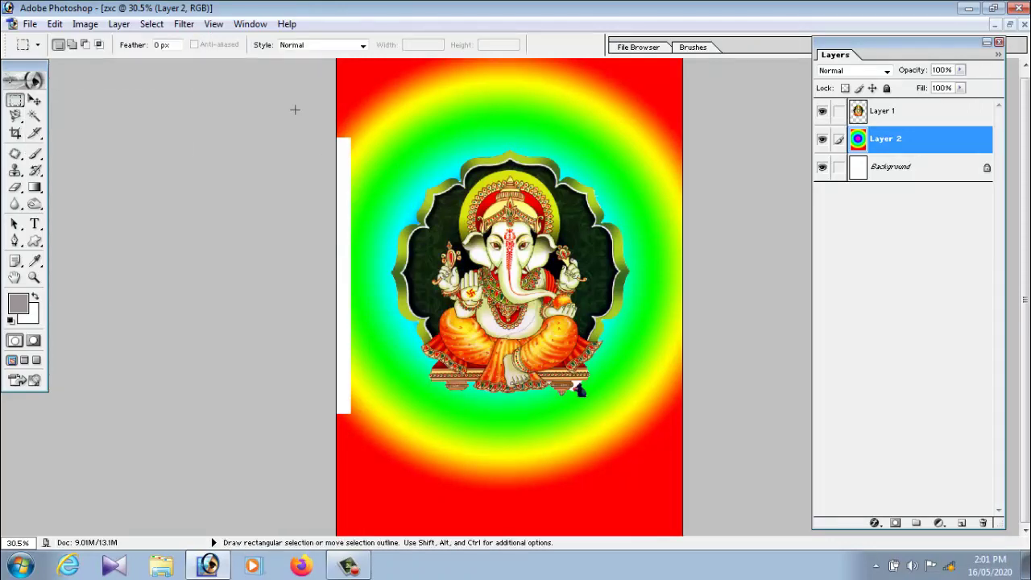
pyautogui.moveTo(372, 426); pyautogui.dragTo(365, 458)
pyautogui.press('Delete')
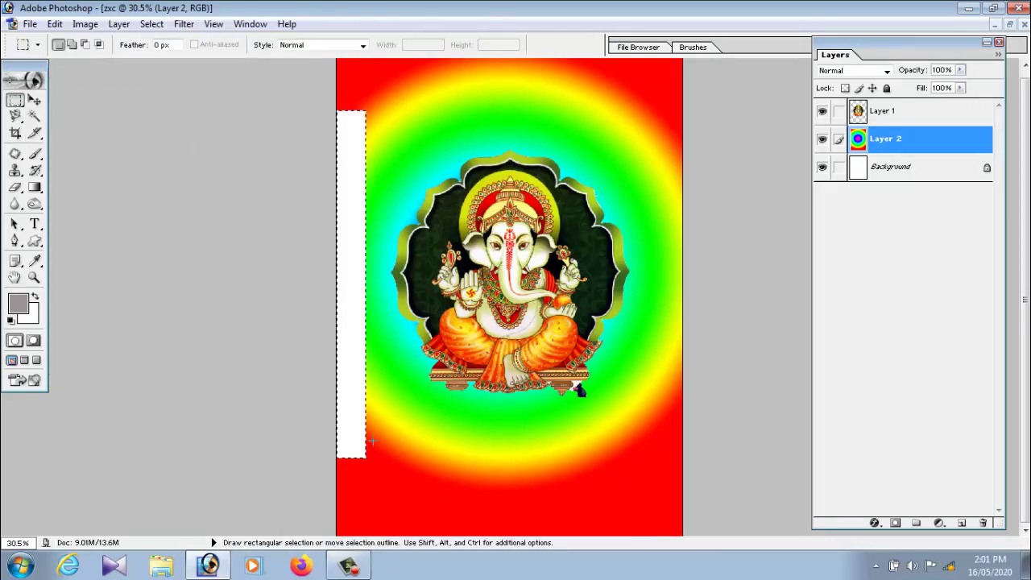
# Step: Make Layer 1 active, remove the white strip there, and zoom out to the whole composition
pyautogui.click(882, 110)
pyautogui.hotkey('ctrl', 'z')
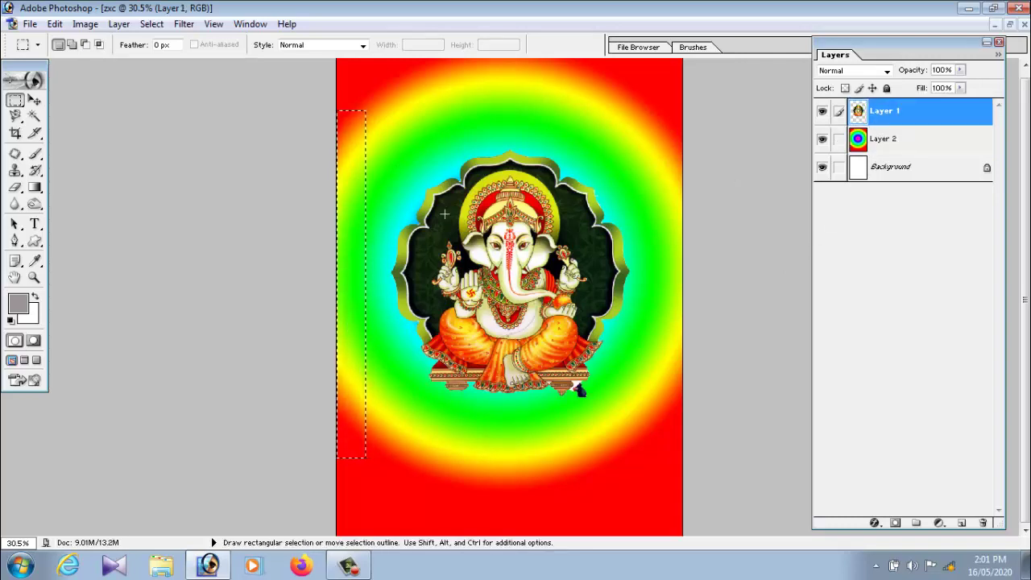
pyautogui.click(34, 100)
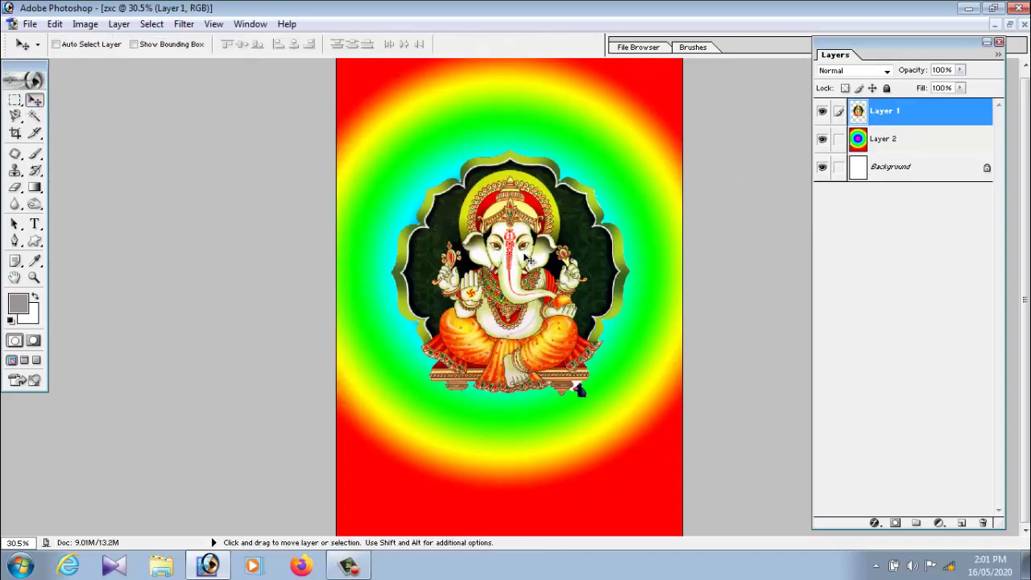
pyautogui.rightClick(515, 250)
pyautogui.click(539, 250)
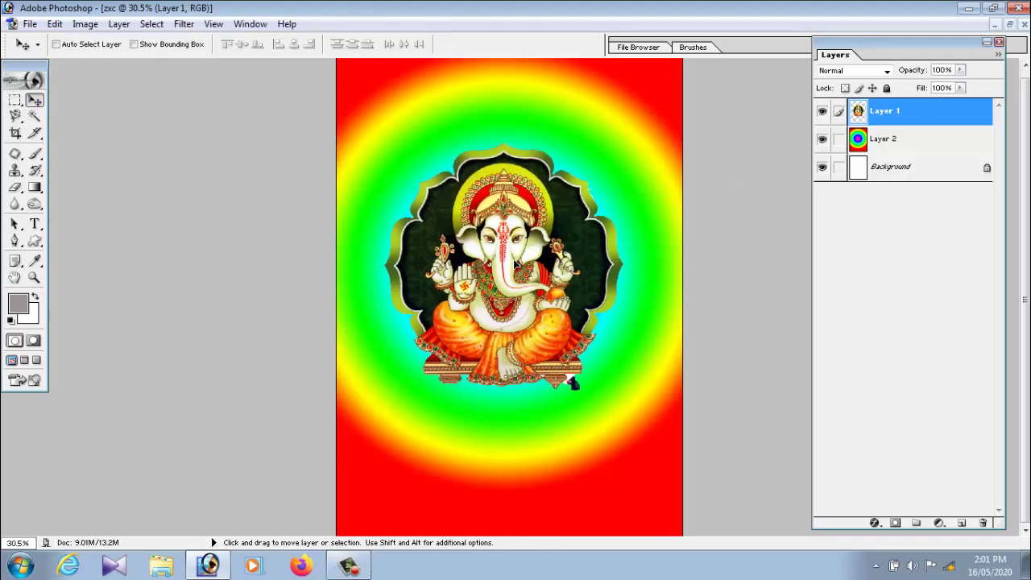
pyautogui.hotkey('ctrl', '0')
pyautogui.hotkey('ctrl', '0')
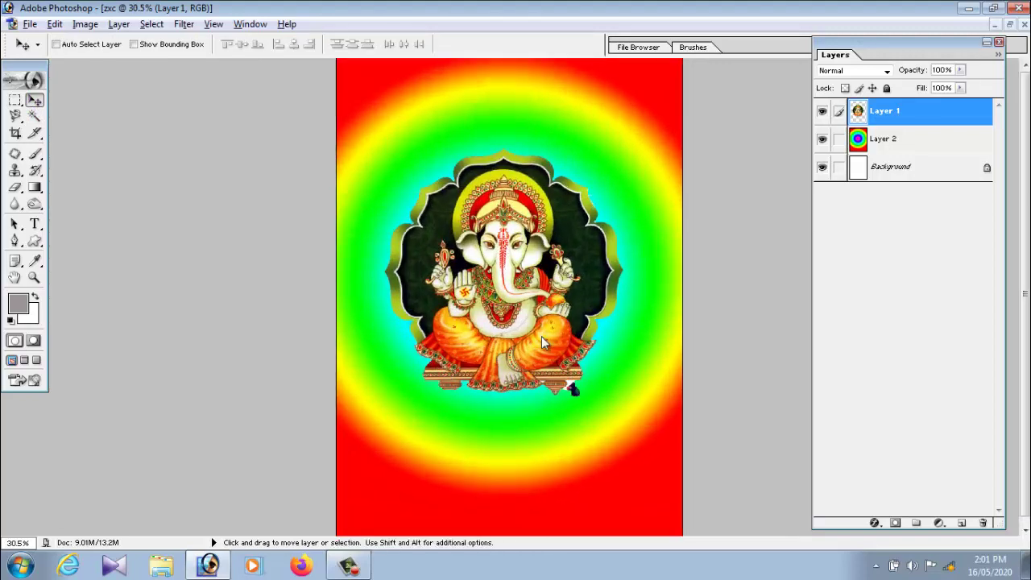
pyautogui.hotkey('ctrl', 'alt', '-')
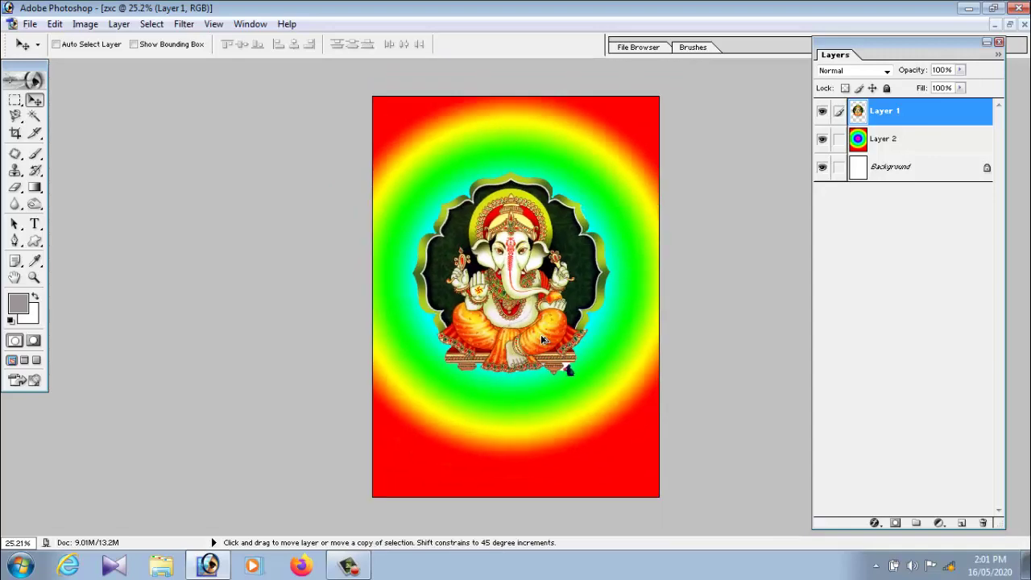
pyautogui.hotkey('ctrl', '0')
# Step: Save the composition as JPEG 'zxc copy.jpg' on the Desktop at maximum quality
pyautogui.click(30, 23)
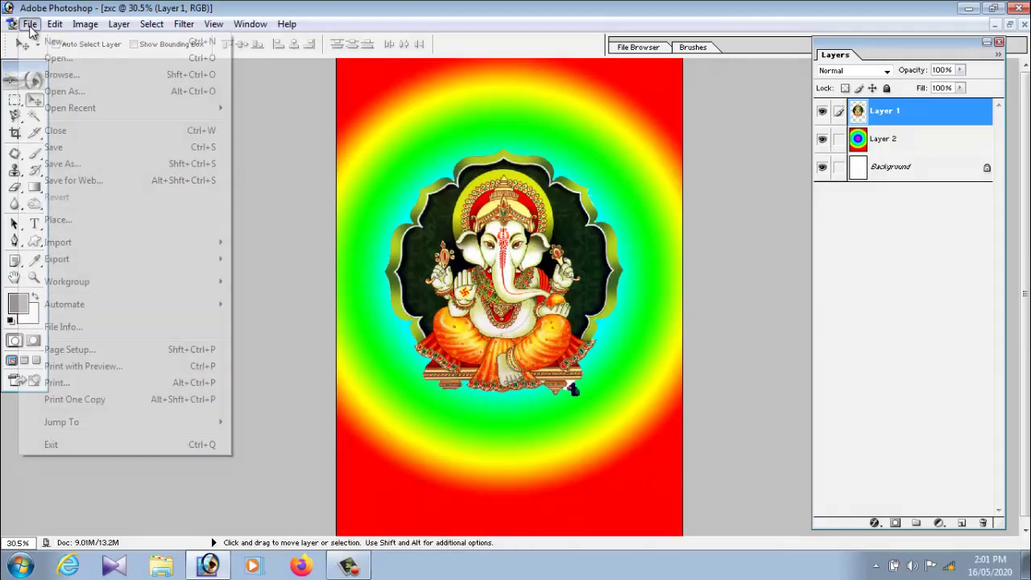
pyautogui.click(87, 164)
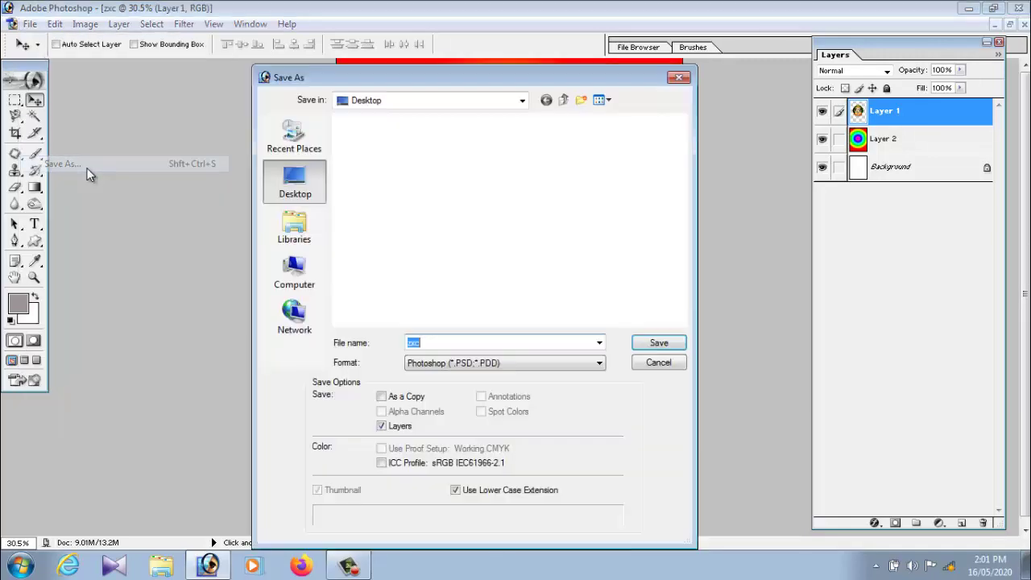
pyautogui.click(487, 364)
pyautogui.click(459, 454)
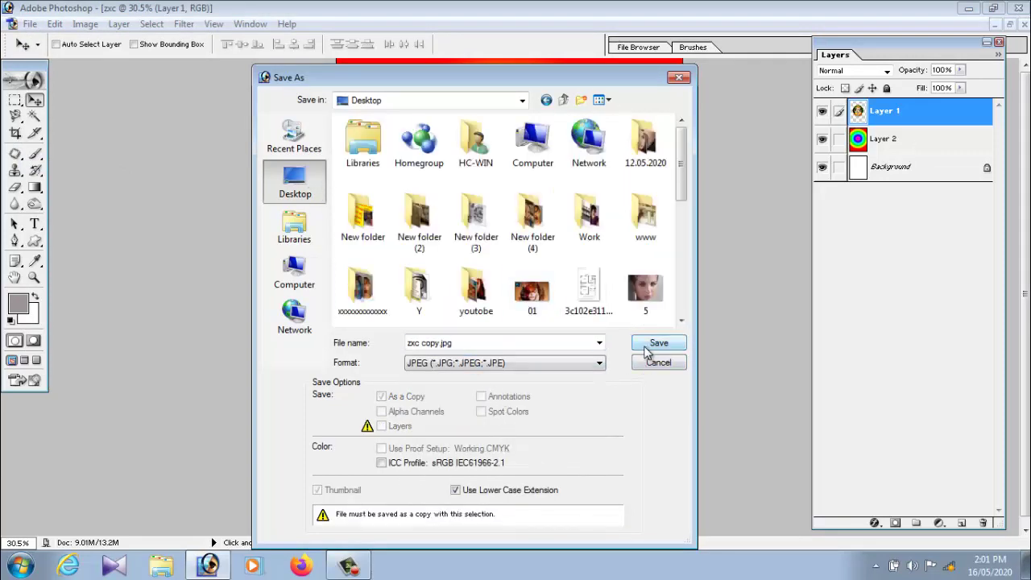
pyautogui.doubleClick(529, 345)
pyautogui.click(661, 343)
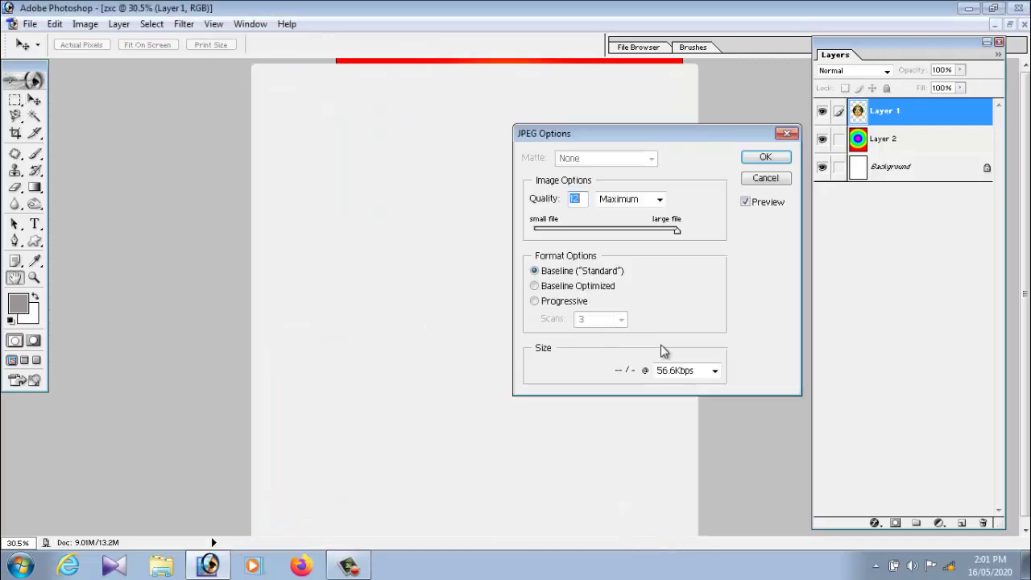
pyautogui.click(765, 178)
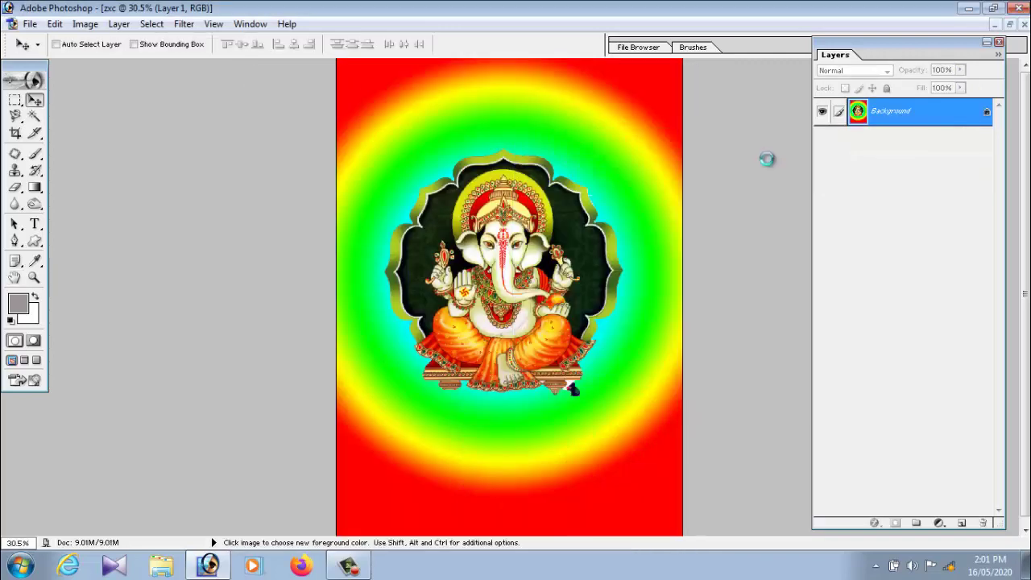
pyautogui.click(14, 116)
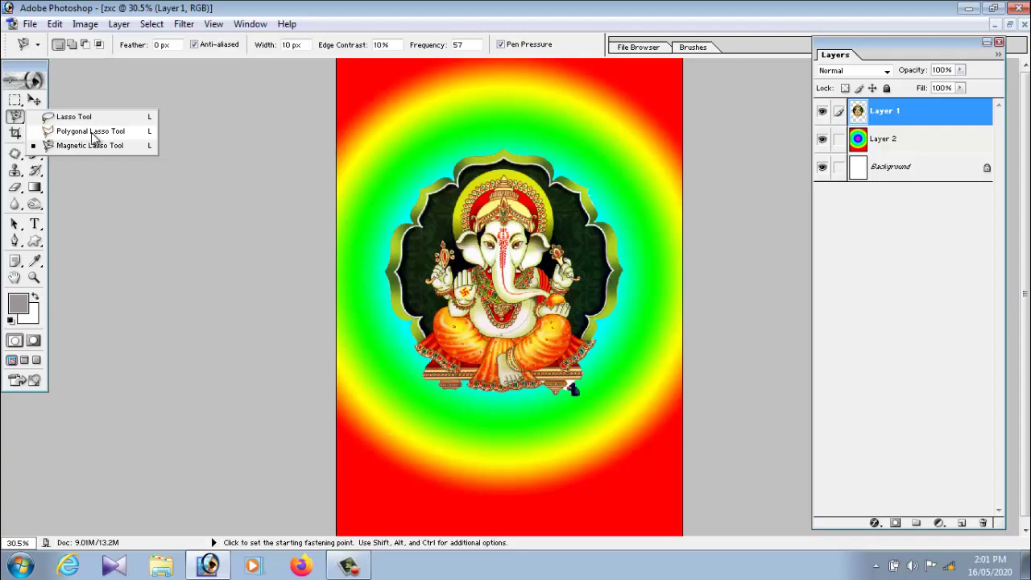
pyautogui.click(75, 117)
pyautogui.moveTo(480, 125); pyautogui.dragTo(588, 149)
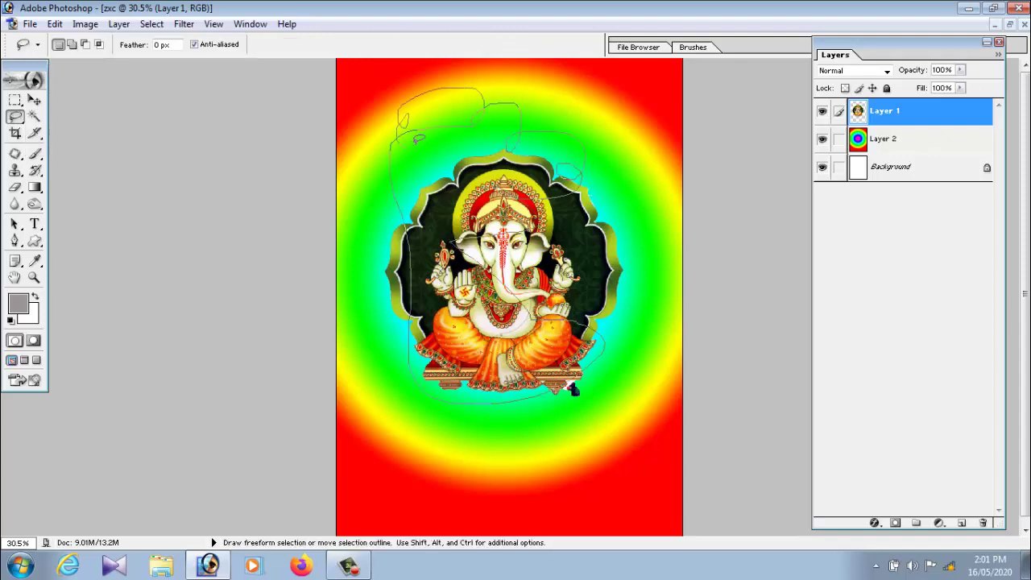
pyautogui.moveTo(487, 91); pyautogui.dragTo(407, 139)
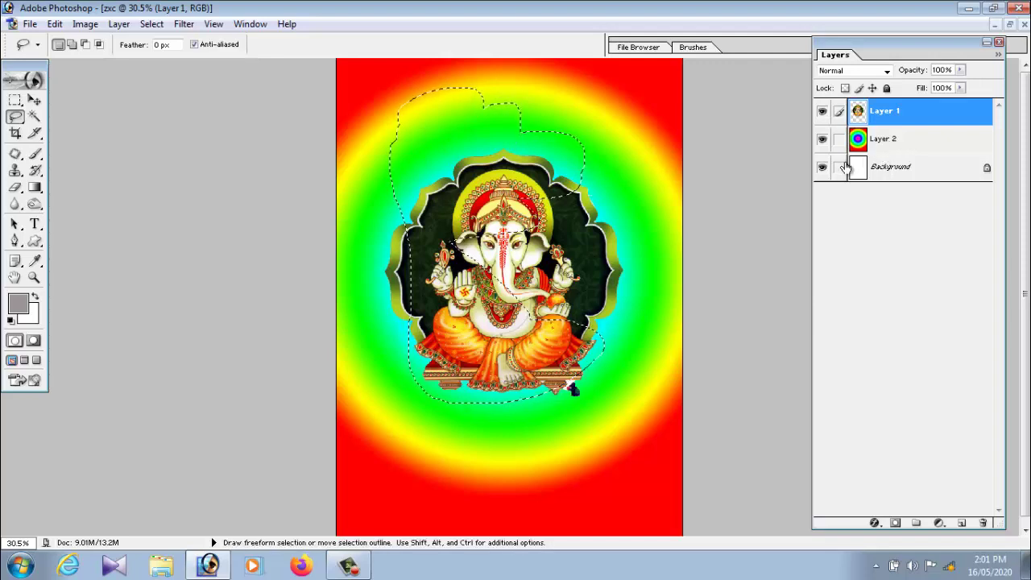
pyautogui.press('Delete')
pyautogui.hotkey('ctrl', 'd')
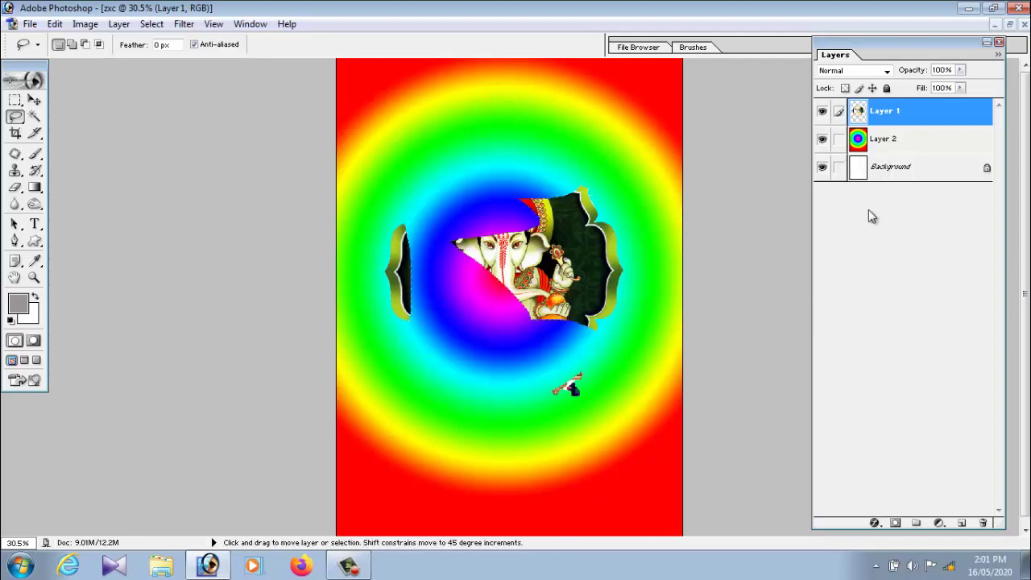
pyautogui.click(885, 143)
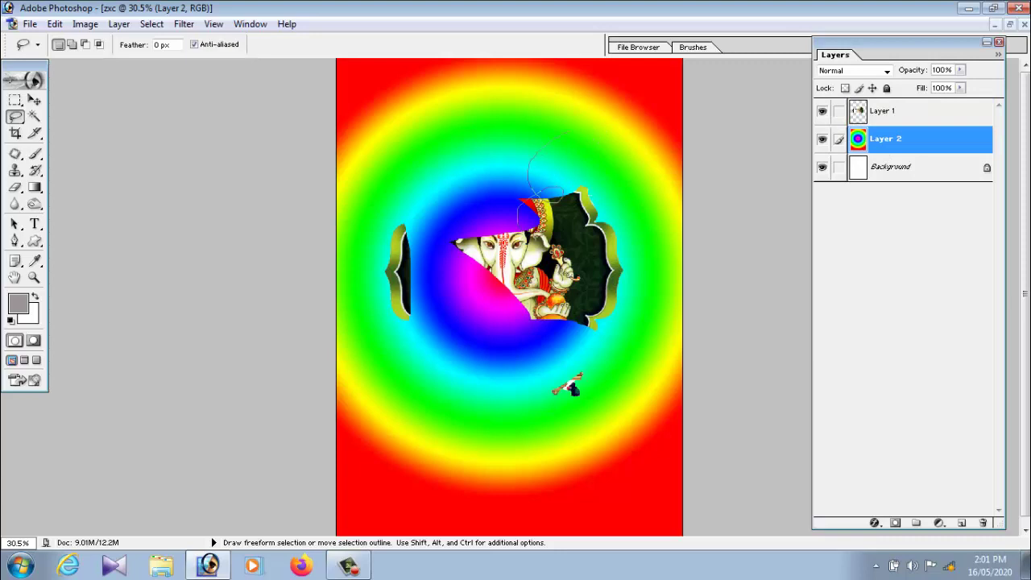
pyautogui.moveTo(519, 215); pyautogui.dragTo(634, 279)
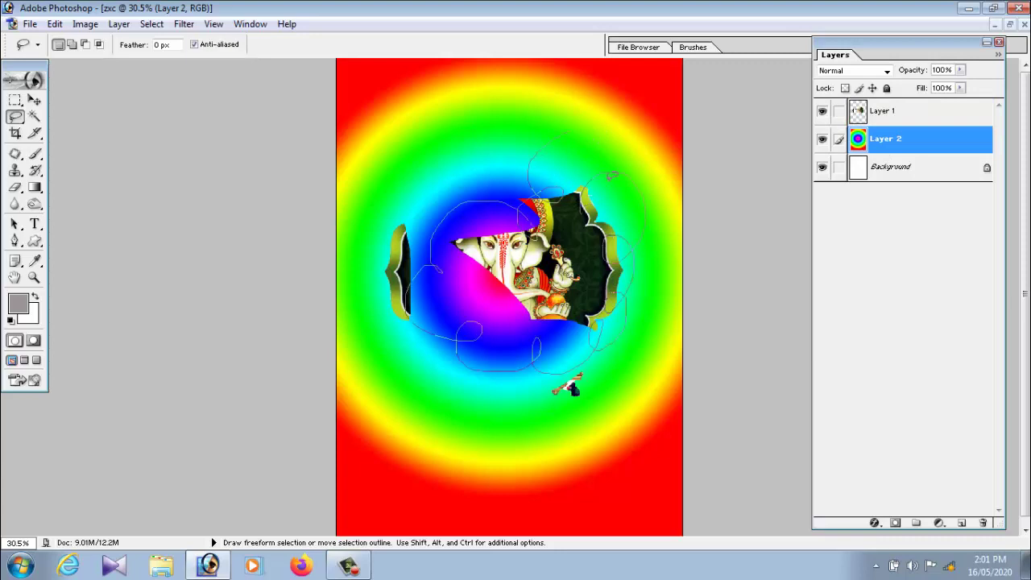
pyautogui.moveTo(612, 175); pyautogui.dragTo(580, 161)
pyautogui.press('Delete')
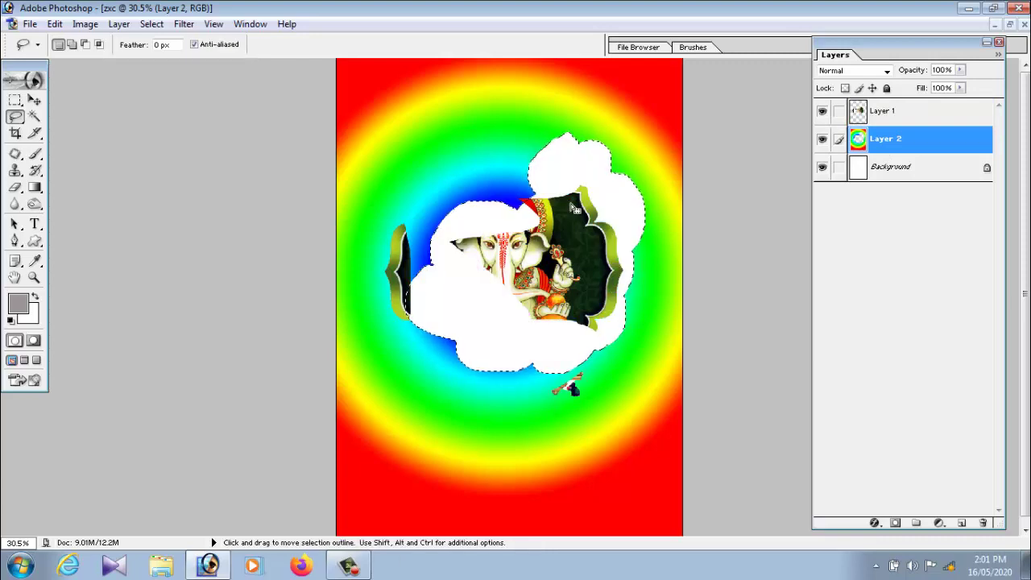
pyautogui.hotkey('ctrl', 'd')
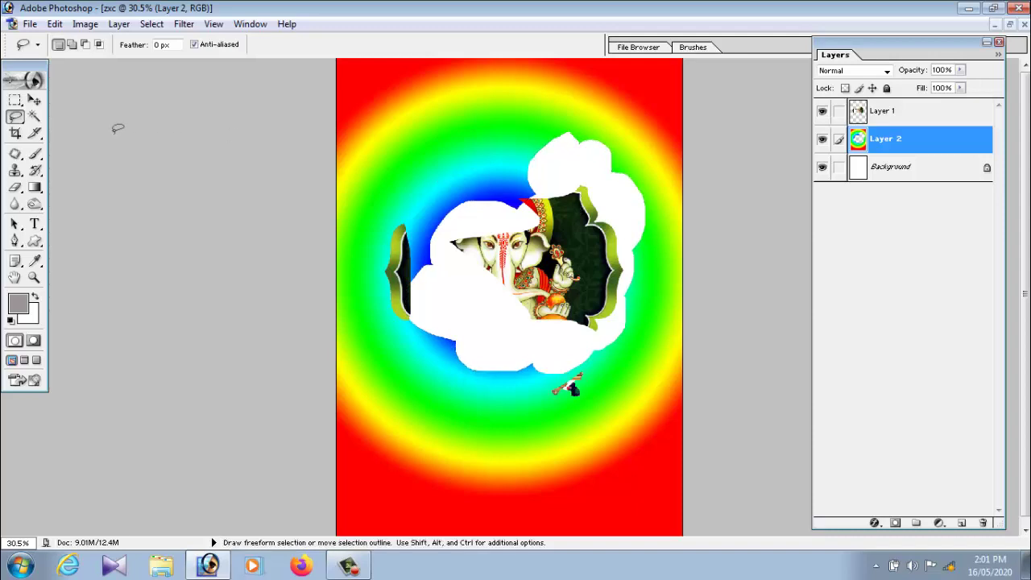
pyautogui.moveTo(15, 116); pyautogui.dragTo(89, 129)
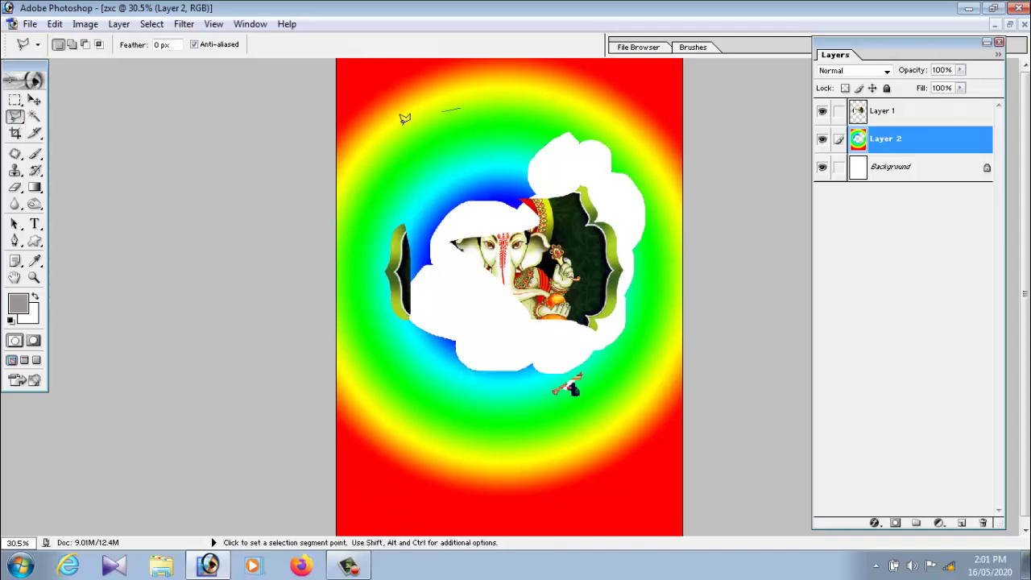
pyautogui.click(381, 132)
pyautogui.click(517, 97)
pyautogui.click(602, 101)
pyautogui.click(525, 70)
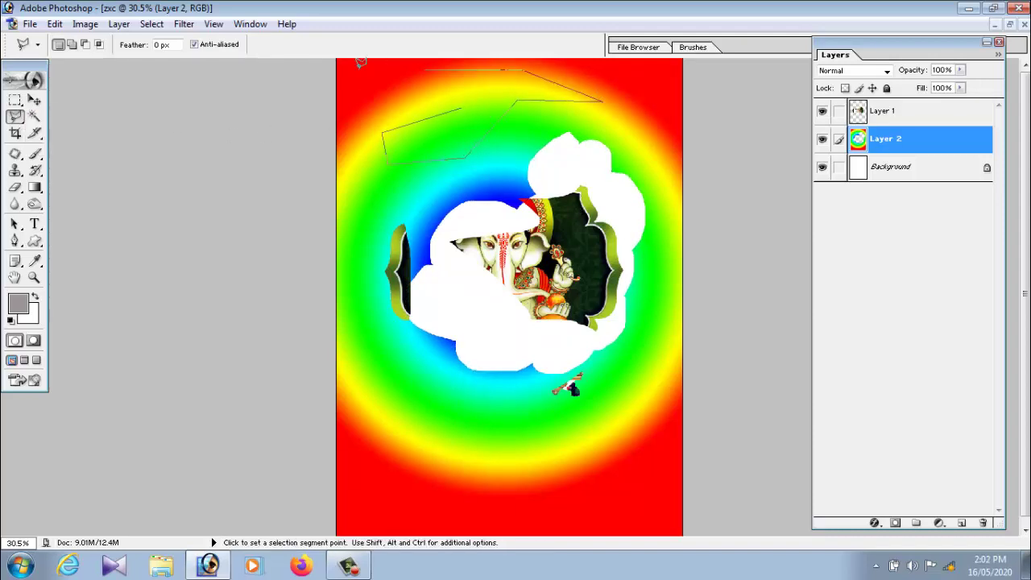
pyautogui.click(316, 70)
pyautogui.click(396, 101)
pyautogui.click(459, 102)
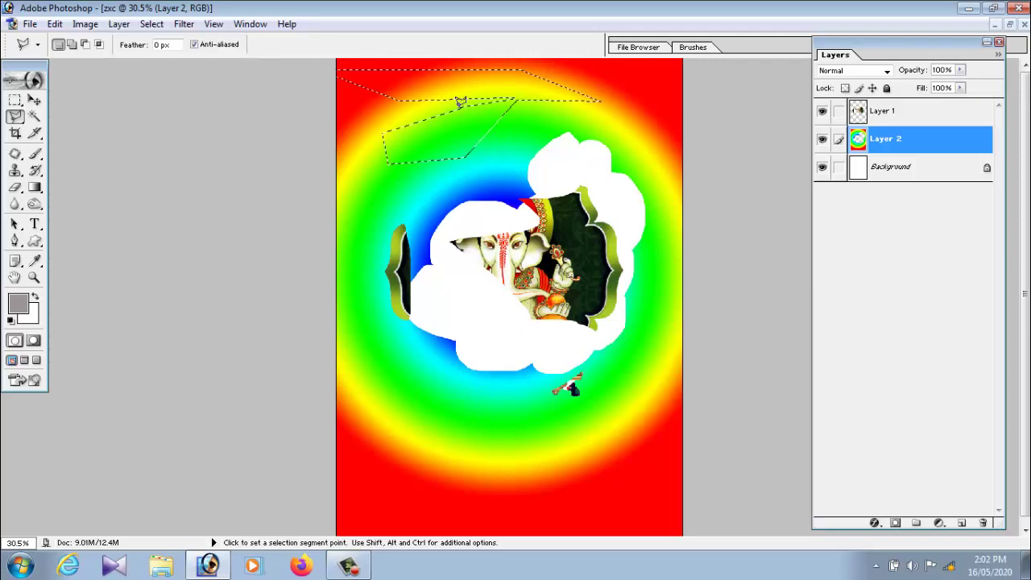
pyautogui.press('Delete')
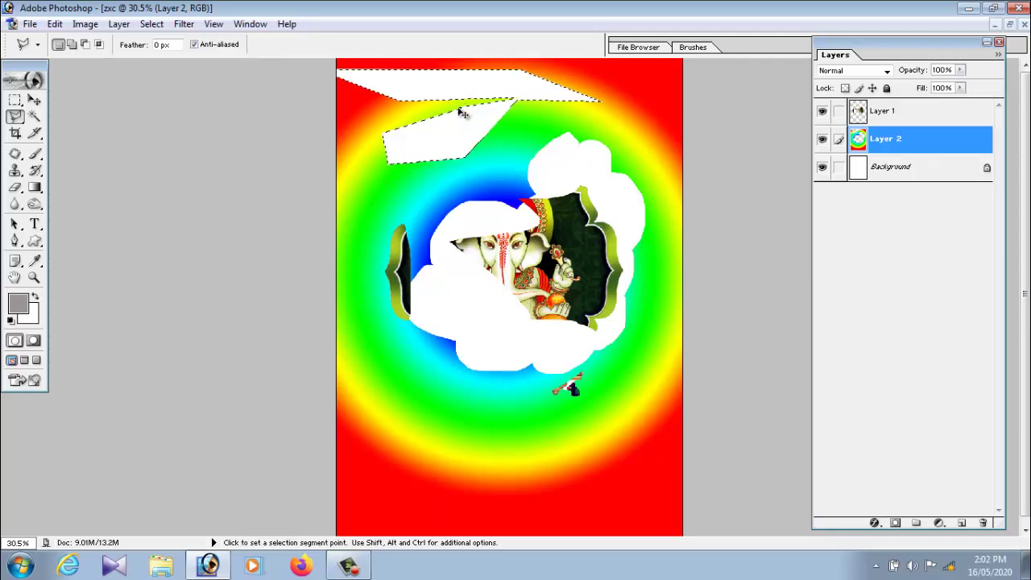
pyautogui.hotkey('ctrl', 'z')
pyautogui.press('Delete')
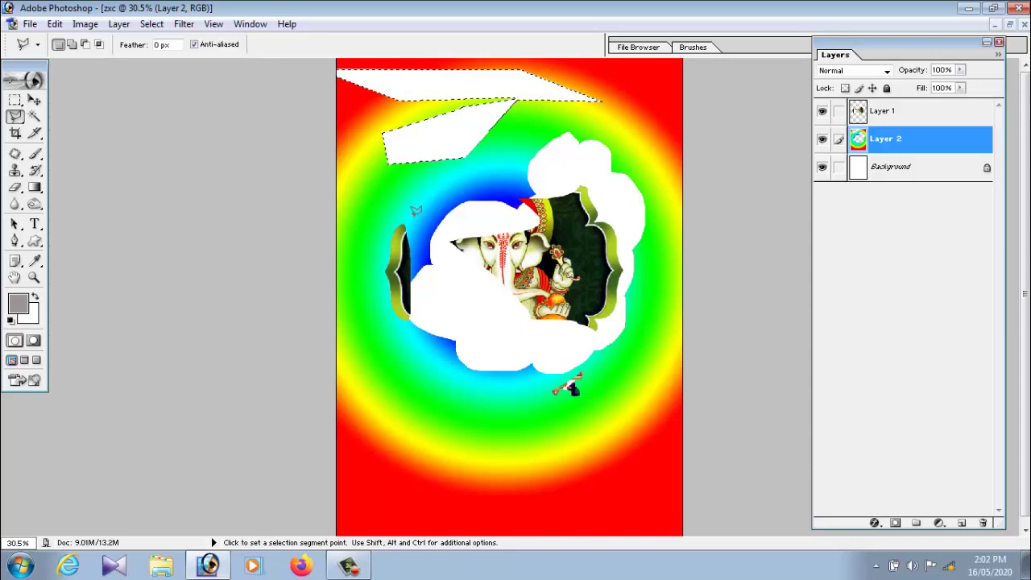
pyautogui.click(34, 102)
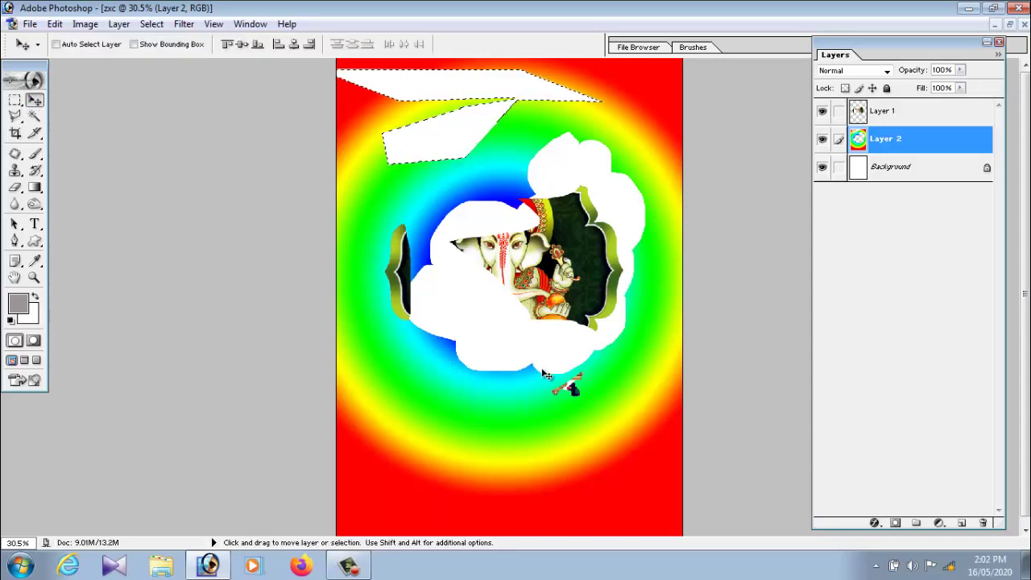
pyautogui.hotkey('ctrl', 'alt', 'z')
pyautogui.hotkey('ctrl', 'alt', 'z')
pyautogui.hotkey('ctrl', 'alt', 'z')
pyautogui.hotkey('ctrl', 'alt', 'z')
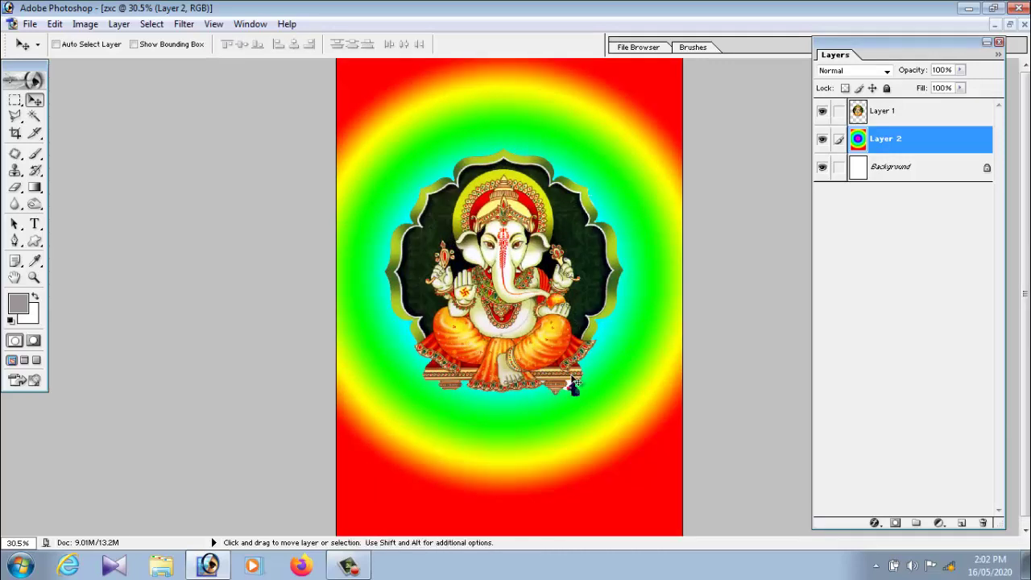
# Step: Re-save as JPEG over 'zxc copy.jpg', then close the zxc document without saving
pyautogui.click(30, 23)
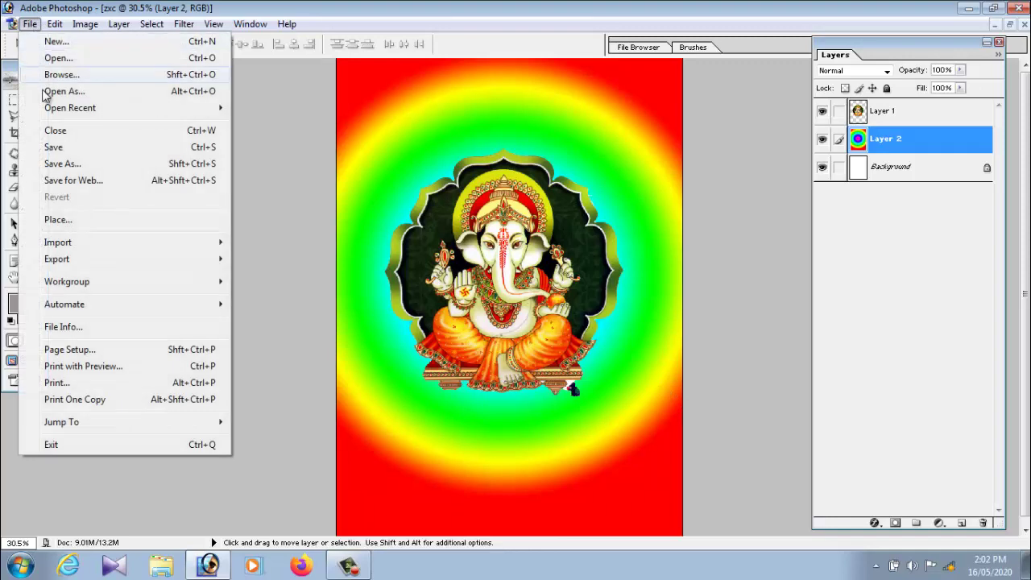
pyautogui.click(63, 163)
pyautogui.click(490, 367)
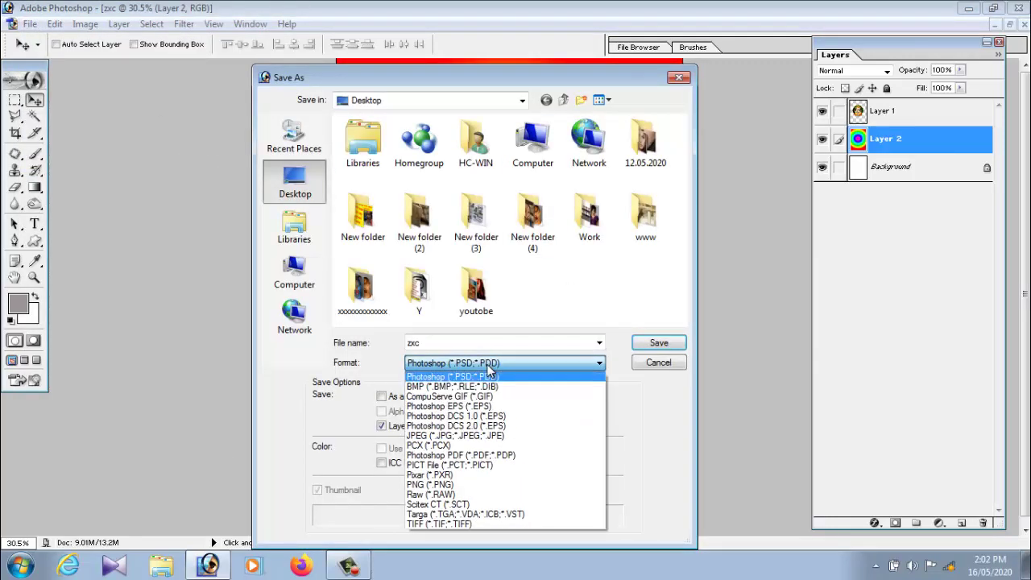
pyautogui.click(507, 435)
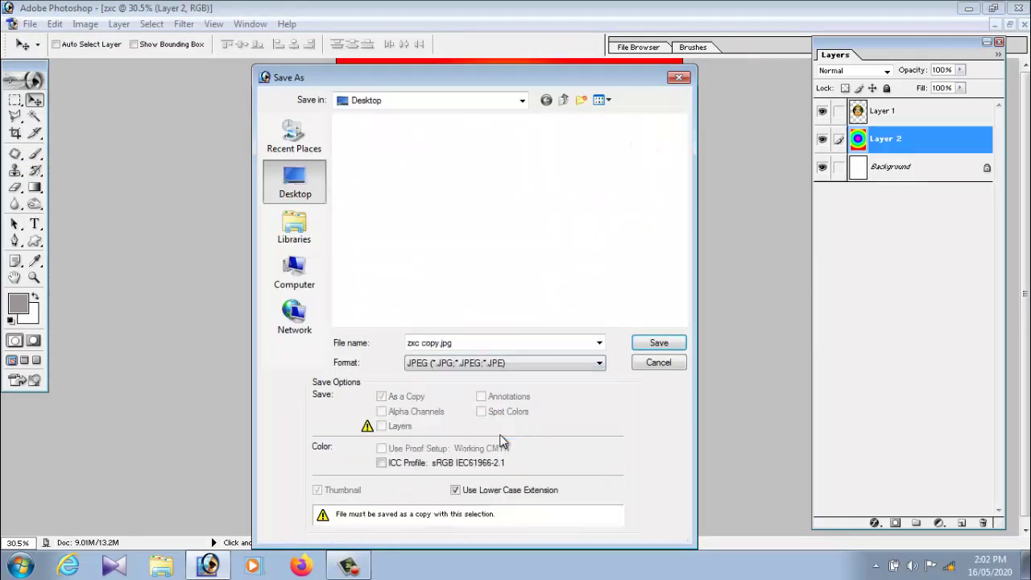
pyautogui.click(659, 344)
pyautogui.click(482, 222)
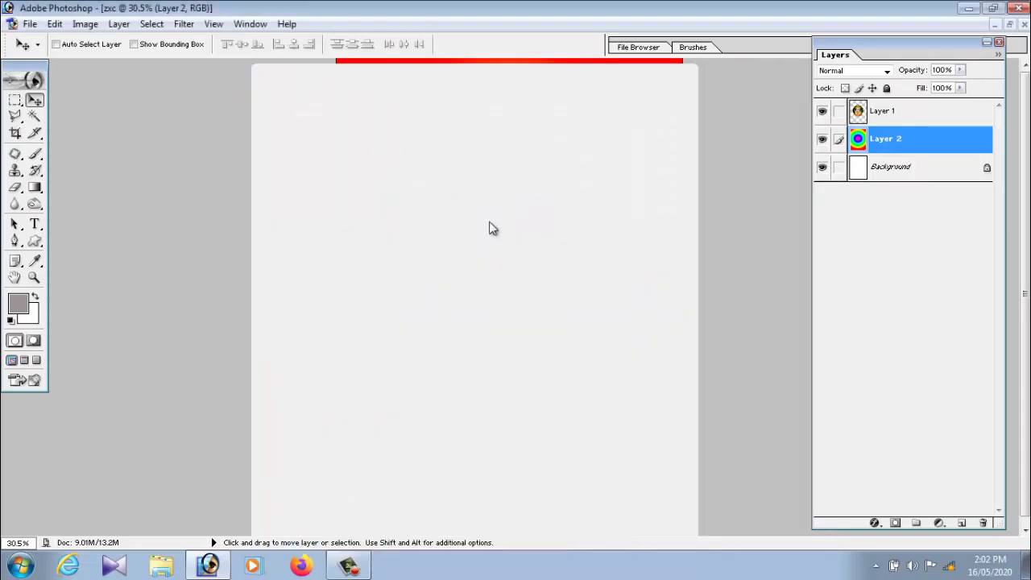
pyautogui.click(772, 158)
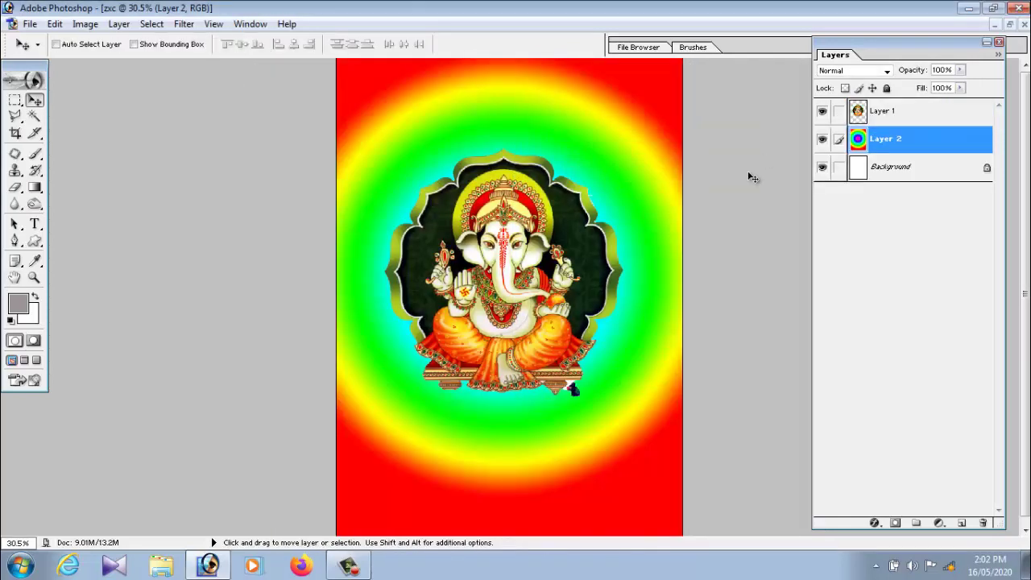
pyautogui.click(1020, 8)
pyautogui.click(531, 223)
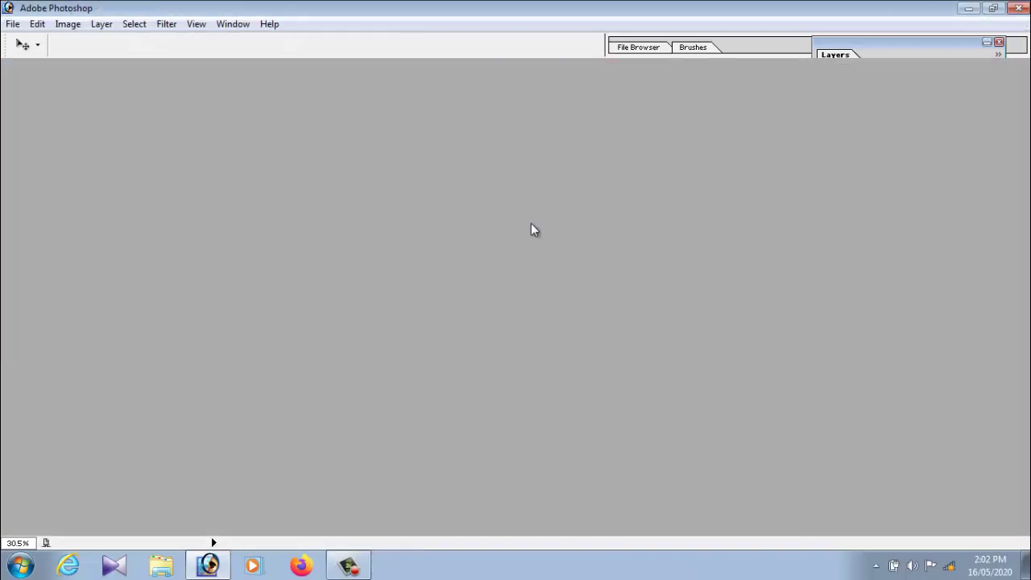
# Step: Open the saved 'zxc copy' JPEG from the desktop in ACDSee Quick View
pyautogui.doubleClick(494, 313)
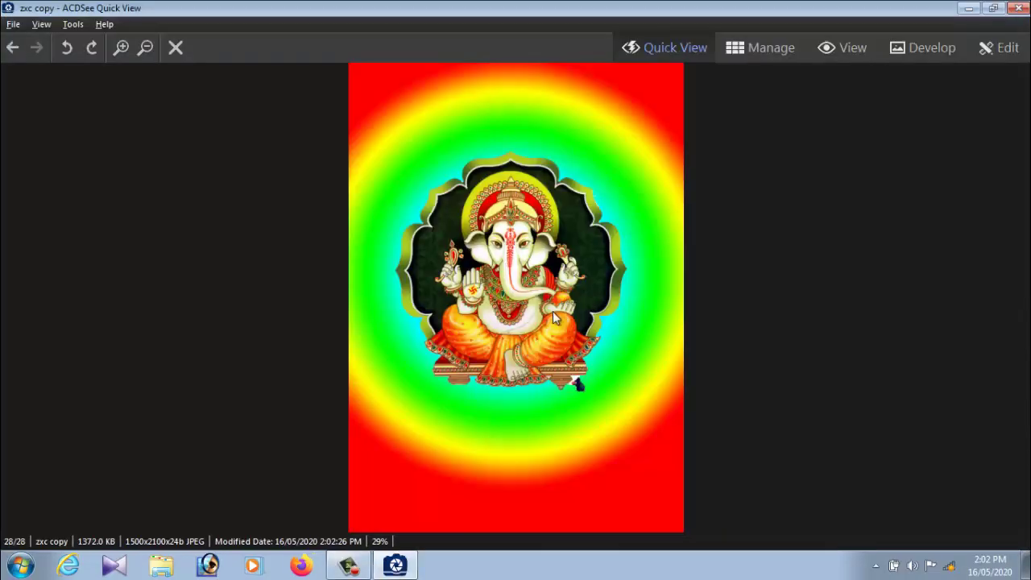